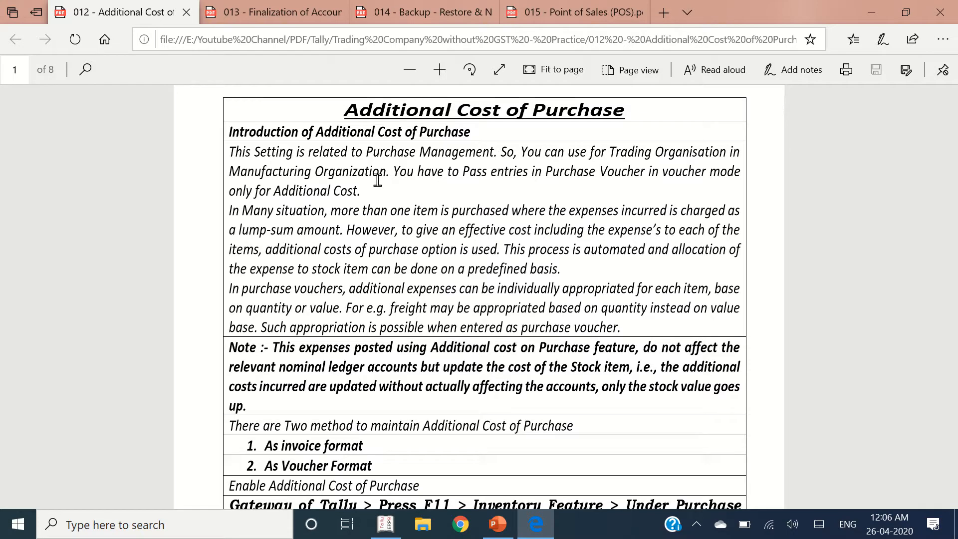
Step: Review the two methods for maintaining Additional Cost of Purchase in the PDF notes: invoice format and voucher format
scroll(400, 210, down, 3)
scroll(412, 354, down, 3)
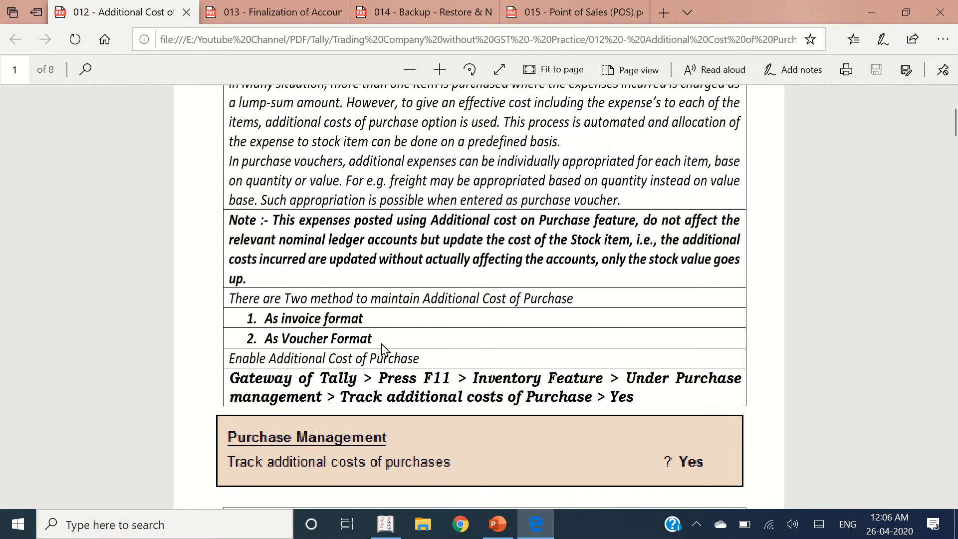
drag(262, 319, 400, 348)
click(407, 344)
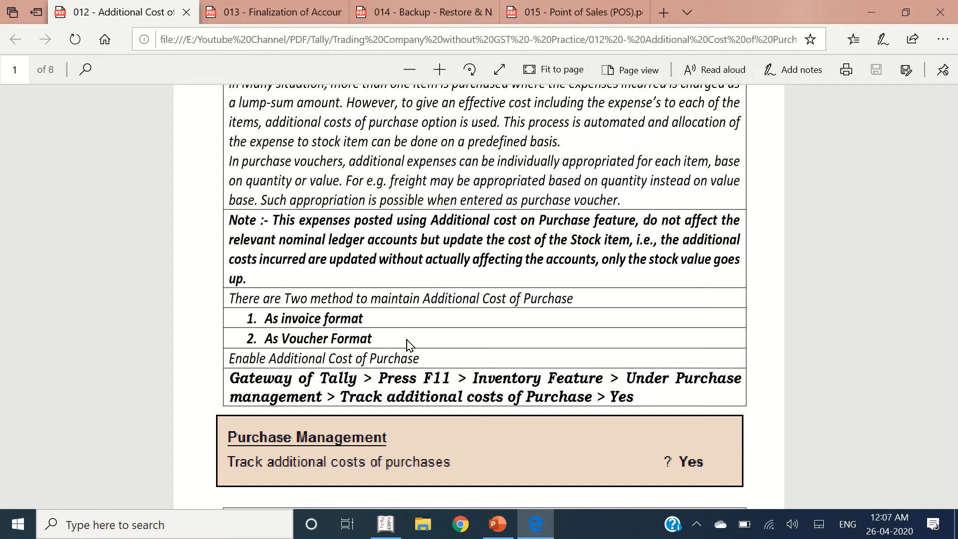
drag(368, 318, 257, 319)
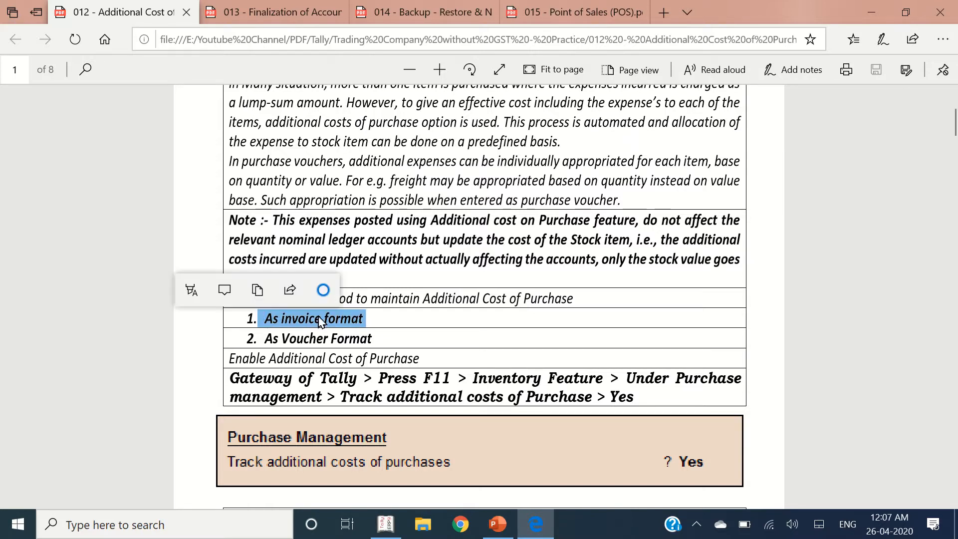
click(392, 347)
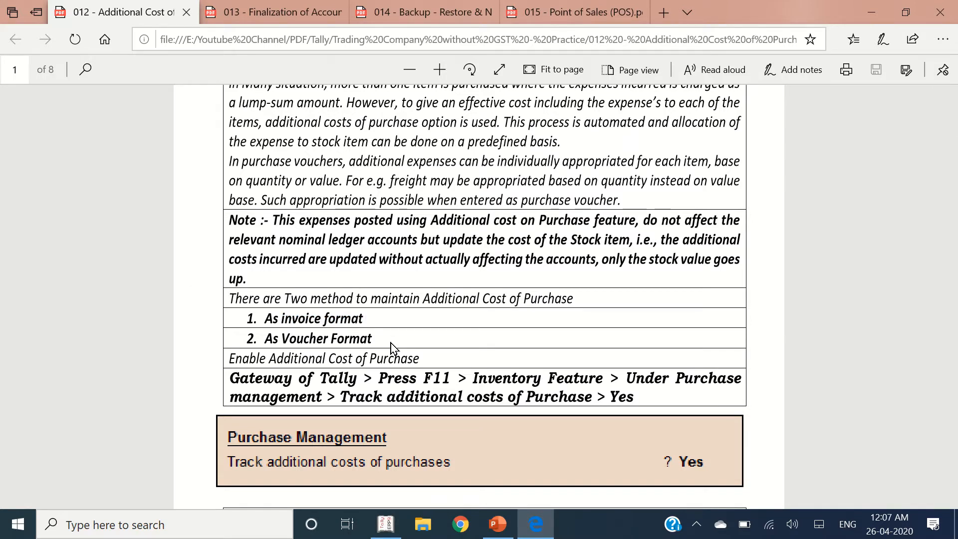
drag(375, 341, 276, 342)
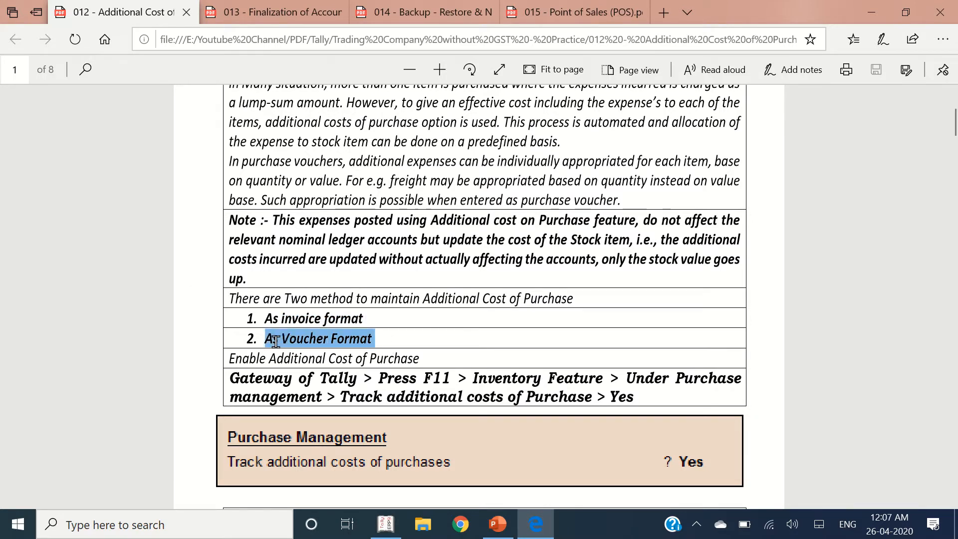
click(397, 325)
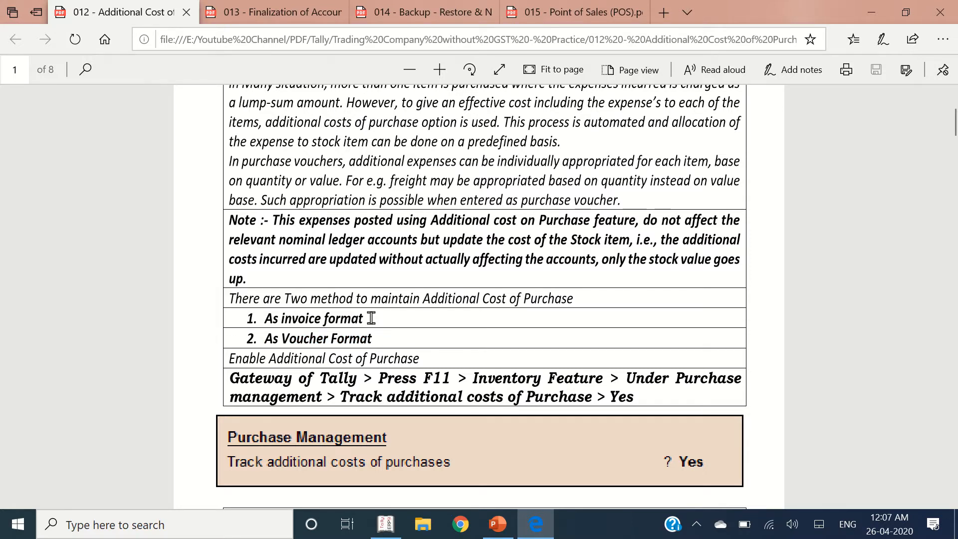
drag(371, 319, 269, 324)
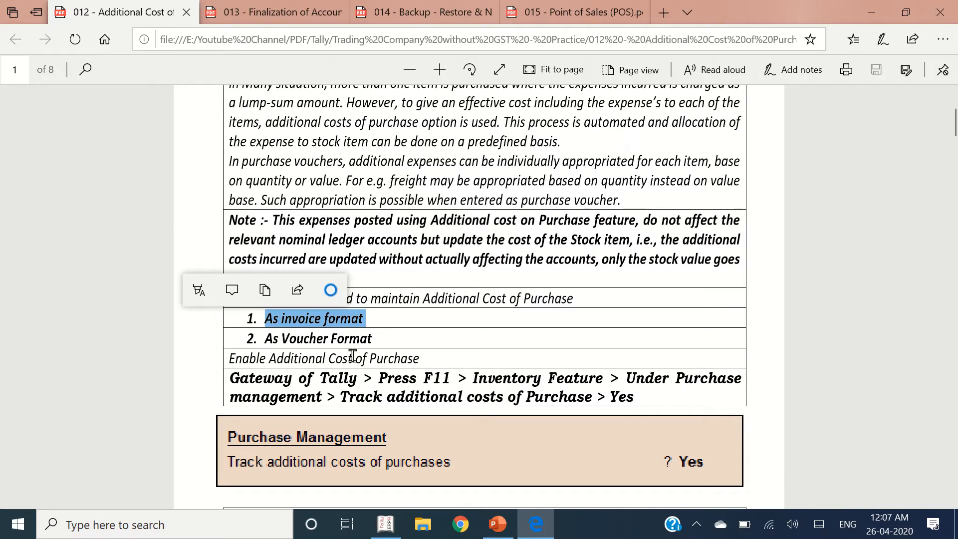
click(378, 327)
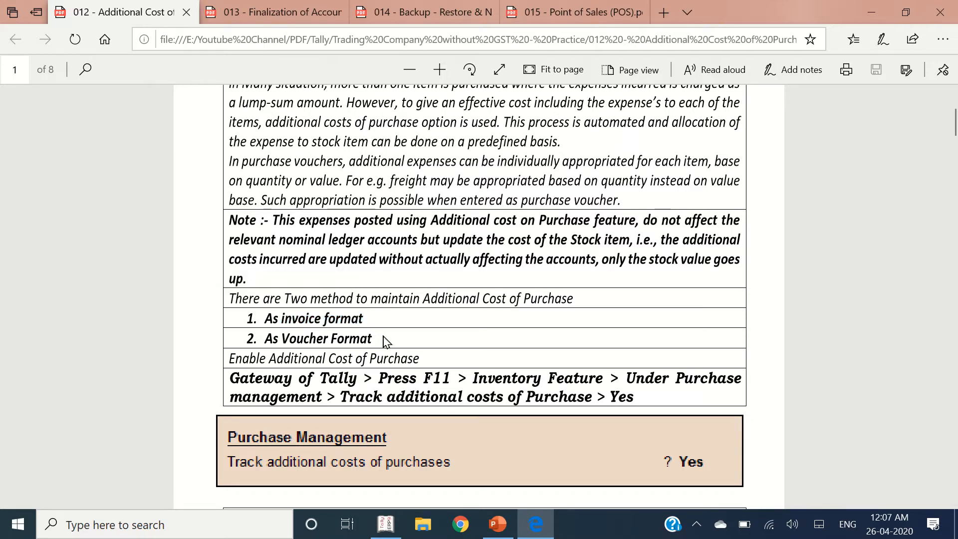
drag(378, 340, 263, 340)
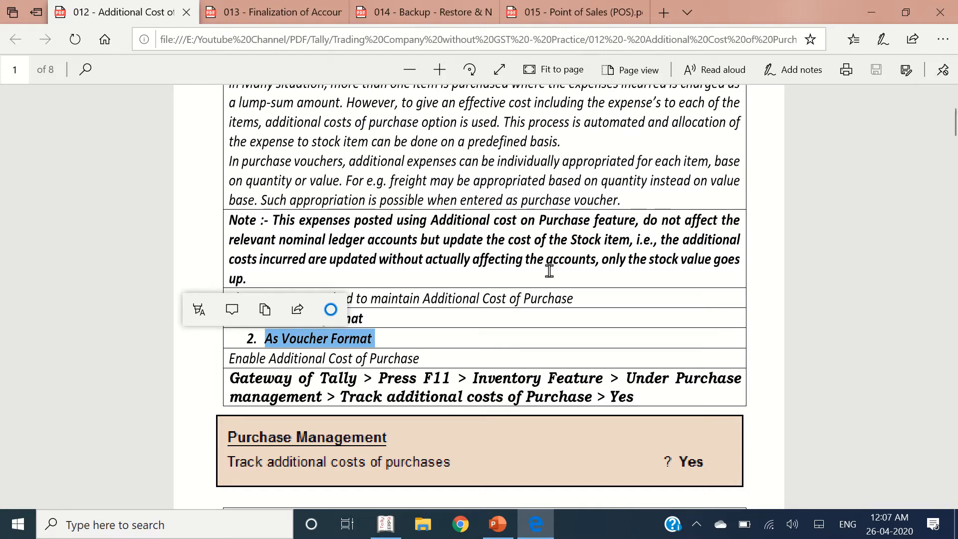
Step: Switch to Tally.ERP 9 and open the Inventory Features of the company Trading Organisation - RPC
key(alt+Tab)
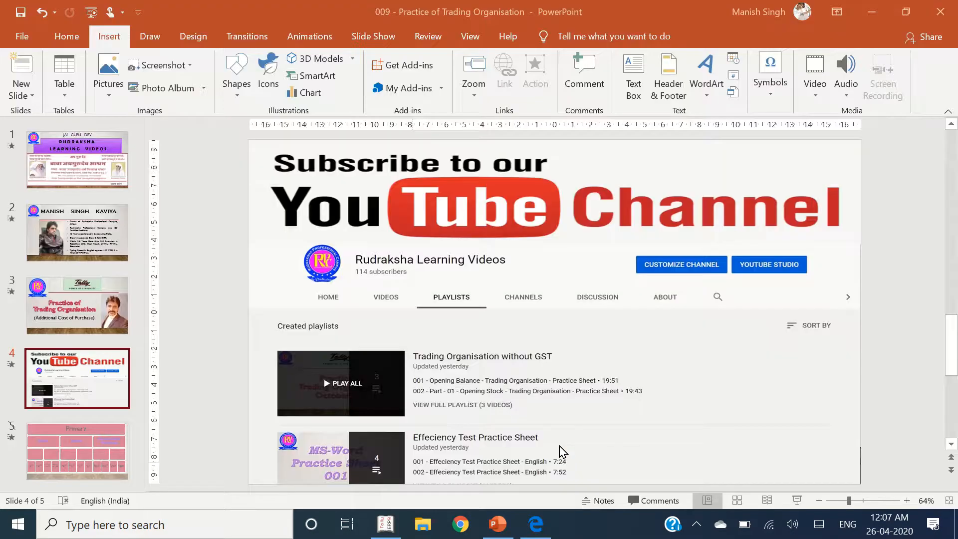
key(alt+Tab)
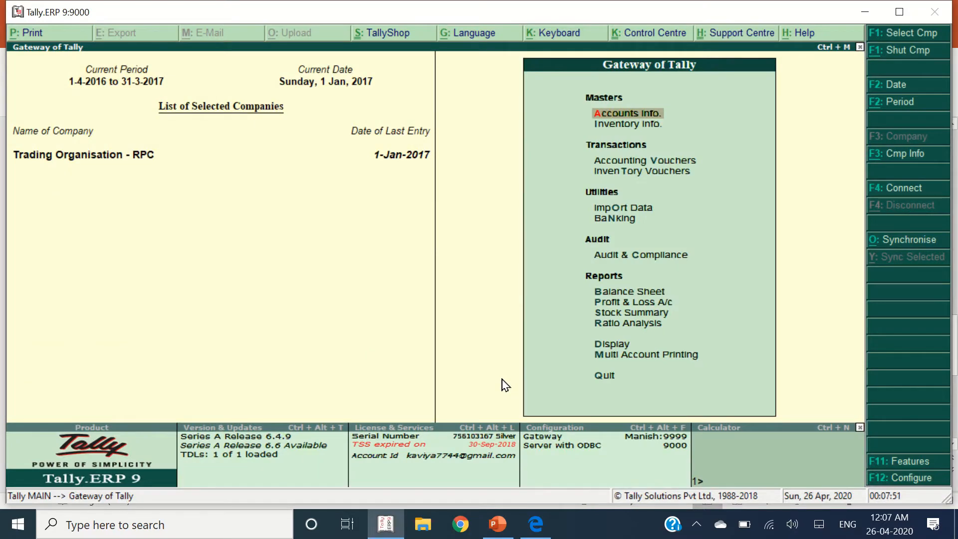
click(916, 463)
key(Down)
key(Return)
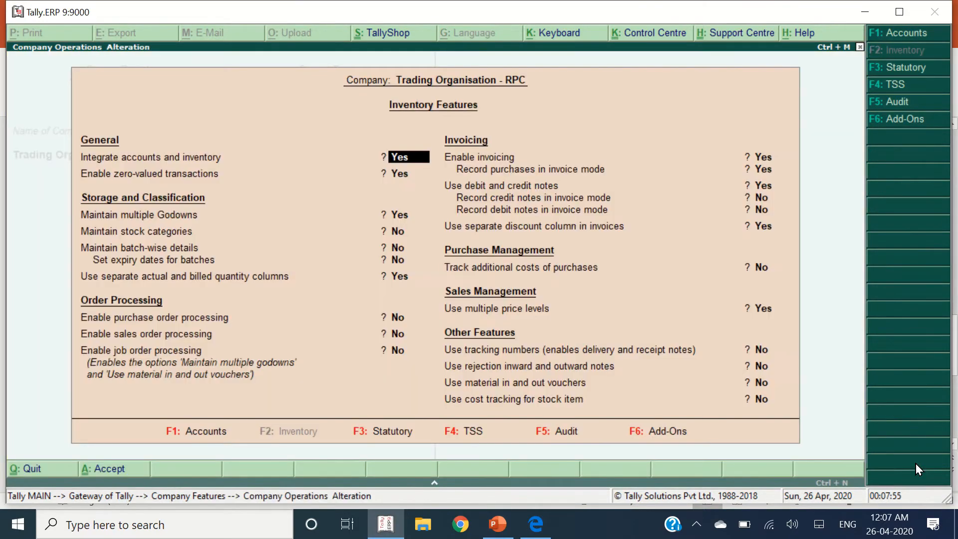
Step: Set "Track additional costs of purchases" under Purchase Management to Yes
key(Return)
key(Return)
key(Return)
key(Return)
key(Return)
key(Return)
key(Return)
key(Return)
key(Return)
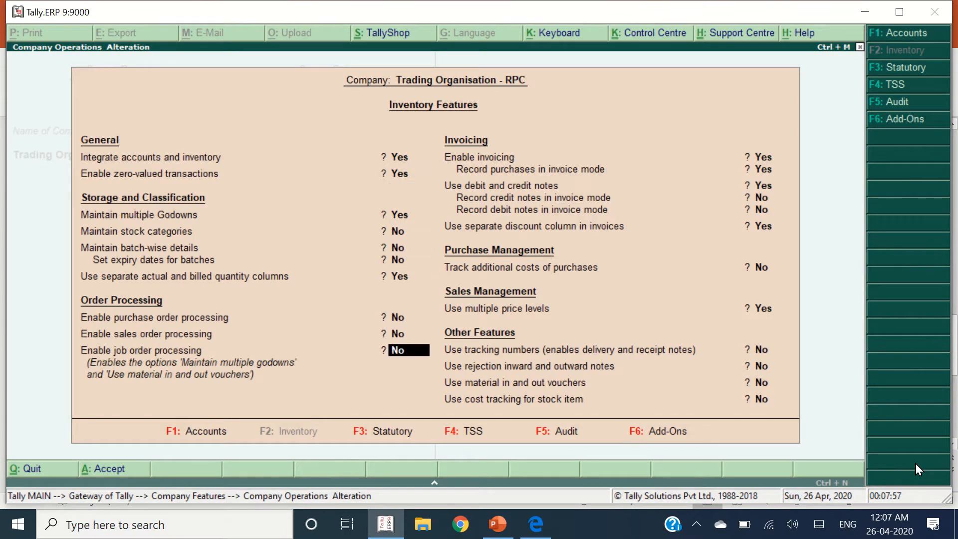
key(Up)
key(Up)
key(Up)
key(Up)
key(Up)
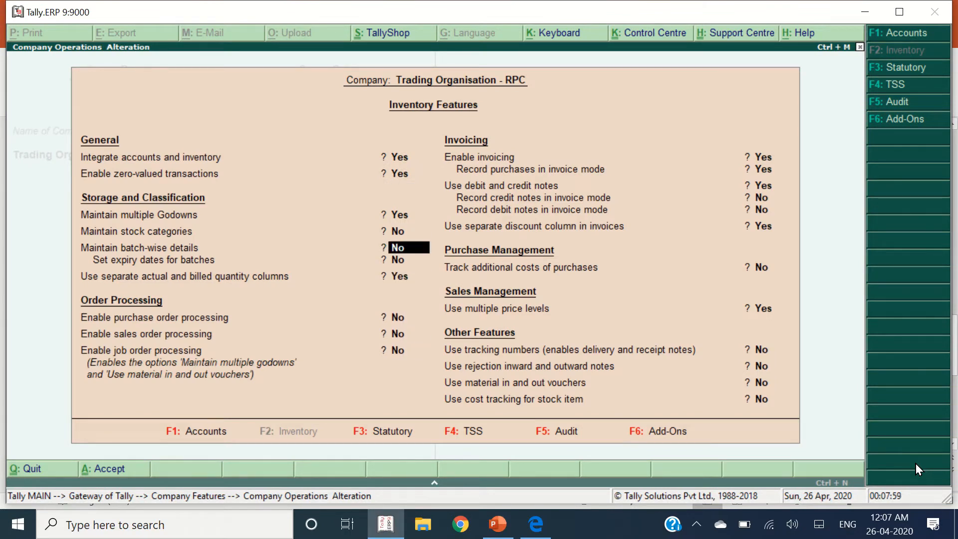
key(Down)
key(Down)
key(Down)
key(Down)
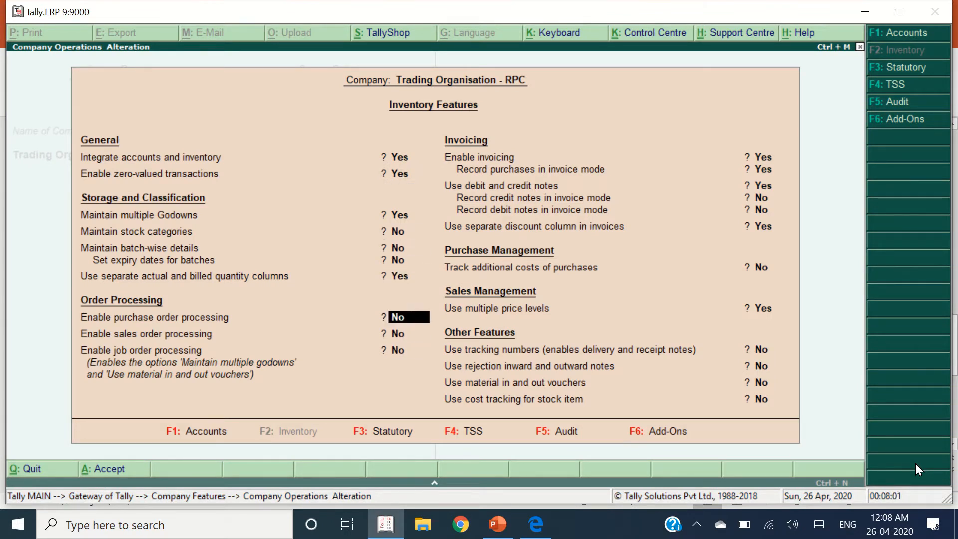
key(Down)
key(Down)
key(Down)
key(Down)
key(Down)
key(Down)
key(Down)
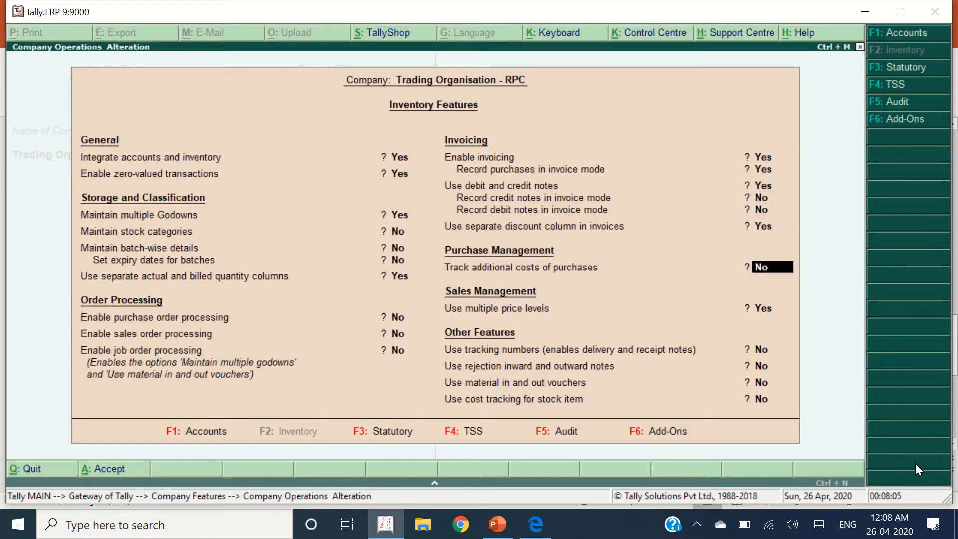
text(y)
key(Return)
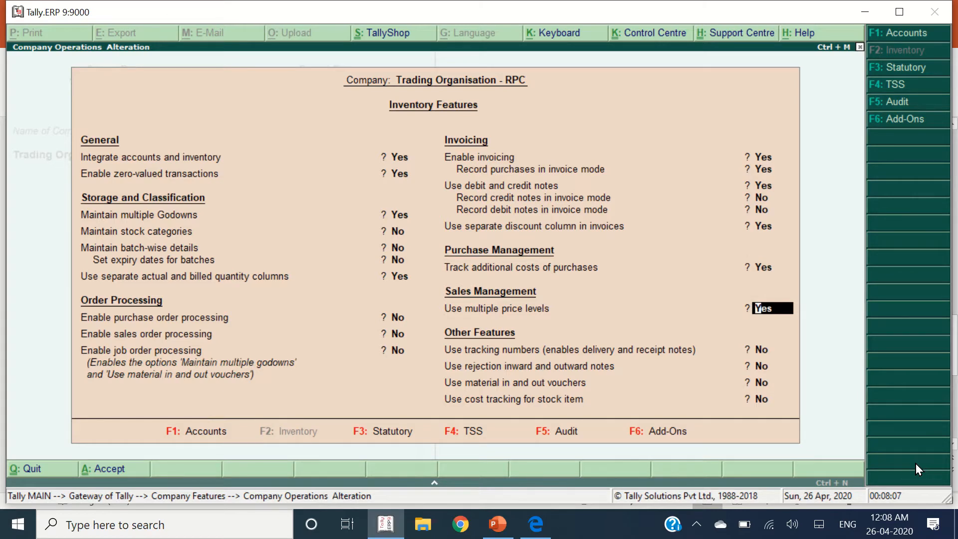
Step: Keep the company price levels and remaining inventory options as they are, save the Inventory Features and return to the Gateway of Tally
key(Return)
key(Down)
key(Down)
key(Down)
key(Down)
key(Down)
key(Down)
key(Down)
key(Down)
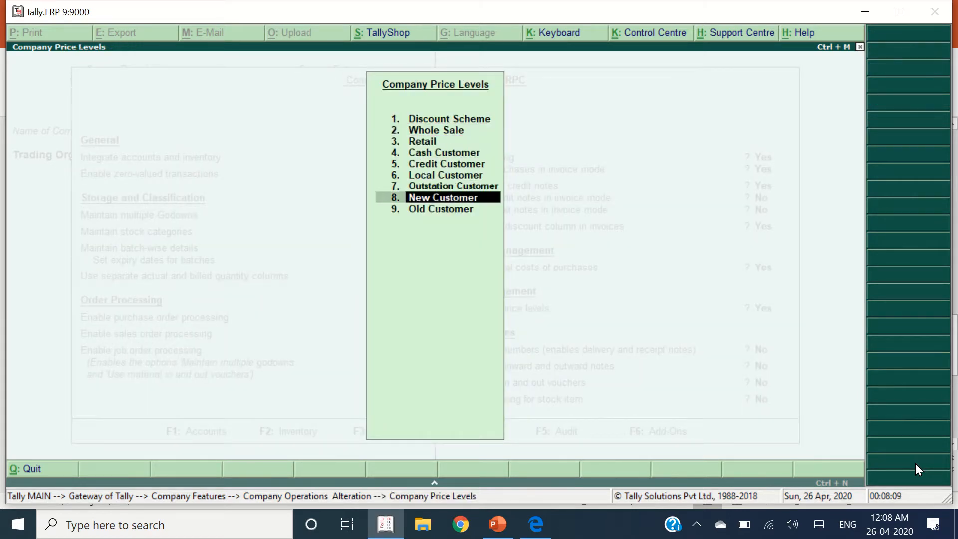
key(Return)
key(Return)
key(Return)
key(Return)
key(Return)
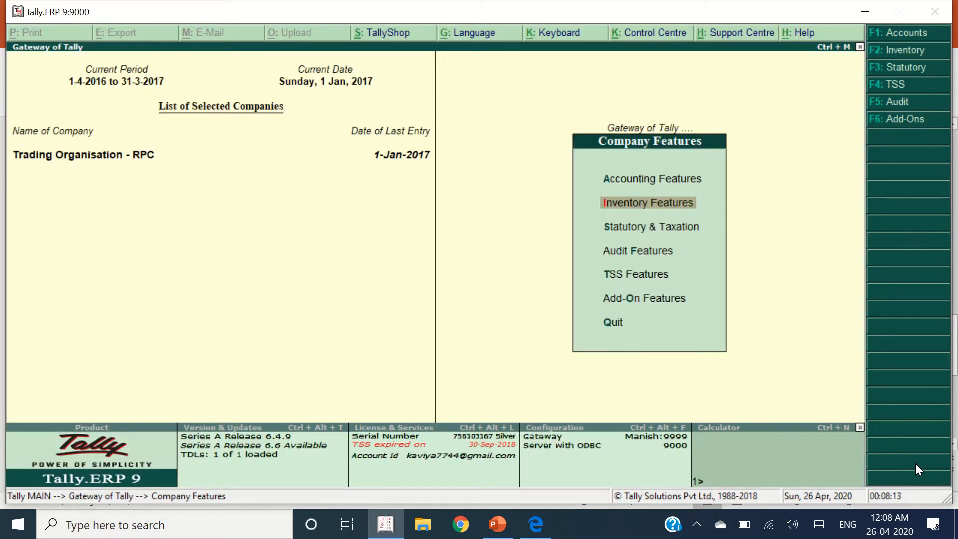
key(Escape)
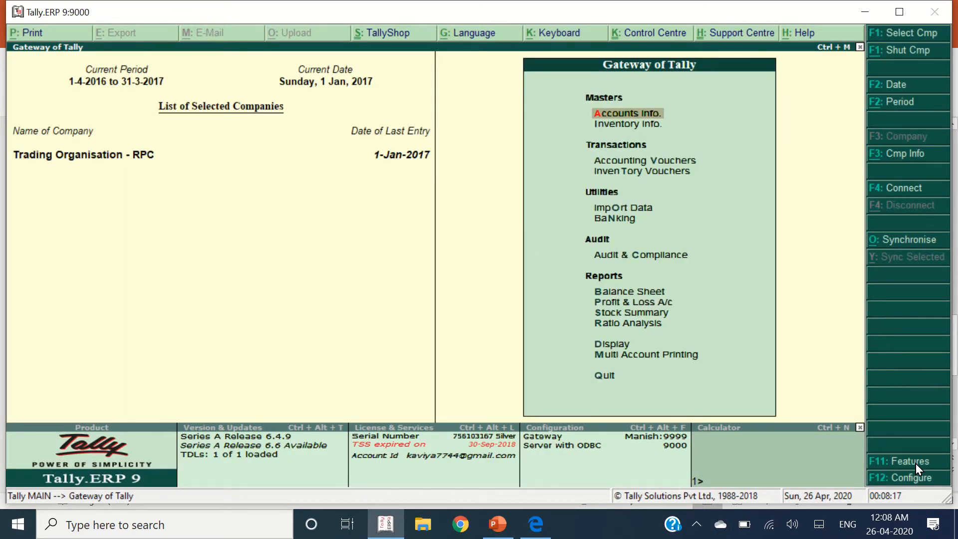
Step: Open the single account group Direct Expenses for alteration
key(Down)
key(Up)
key(Return)
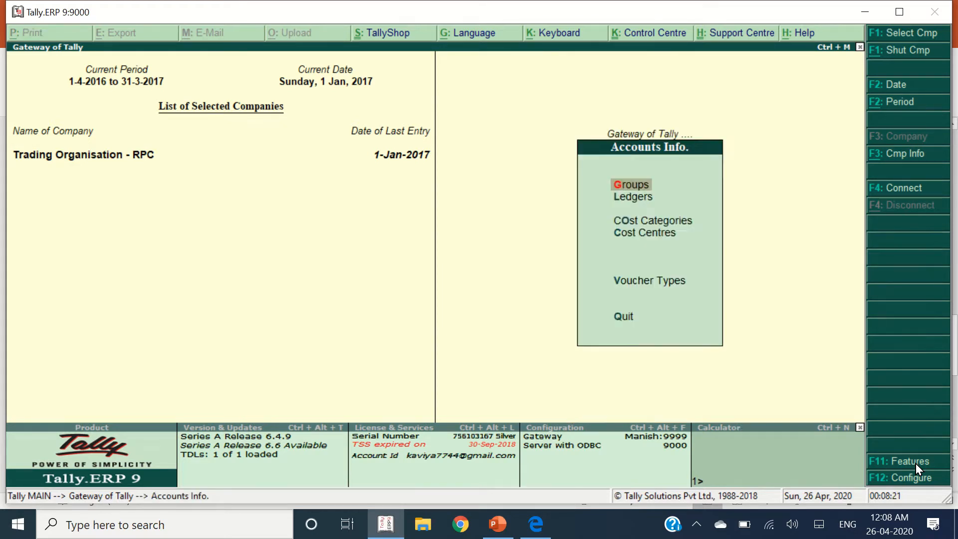
key(Down)
key(Up)
key(Return)
key(Down)
key(Down)
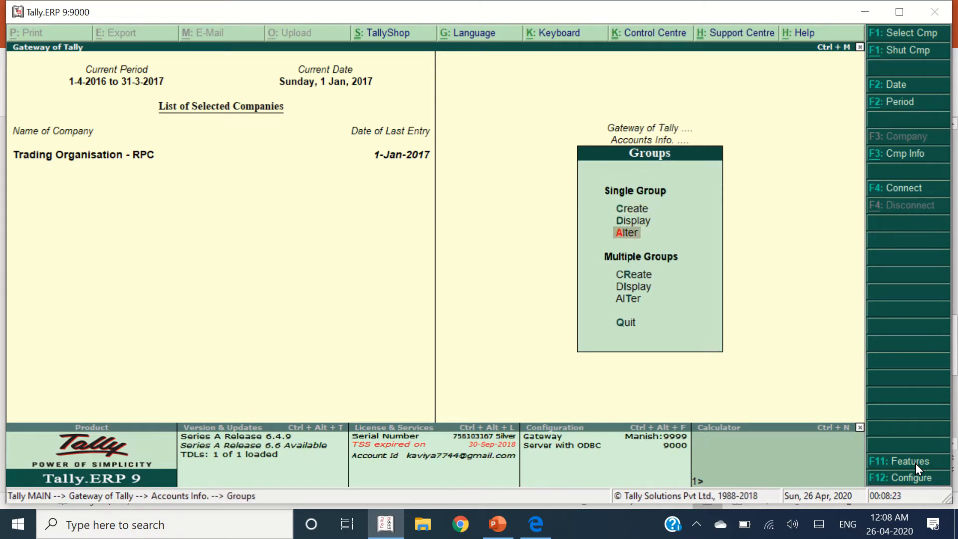
key(Return)
text(Dire)
key(Return)
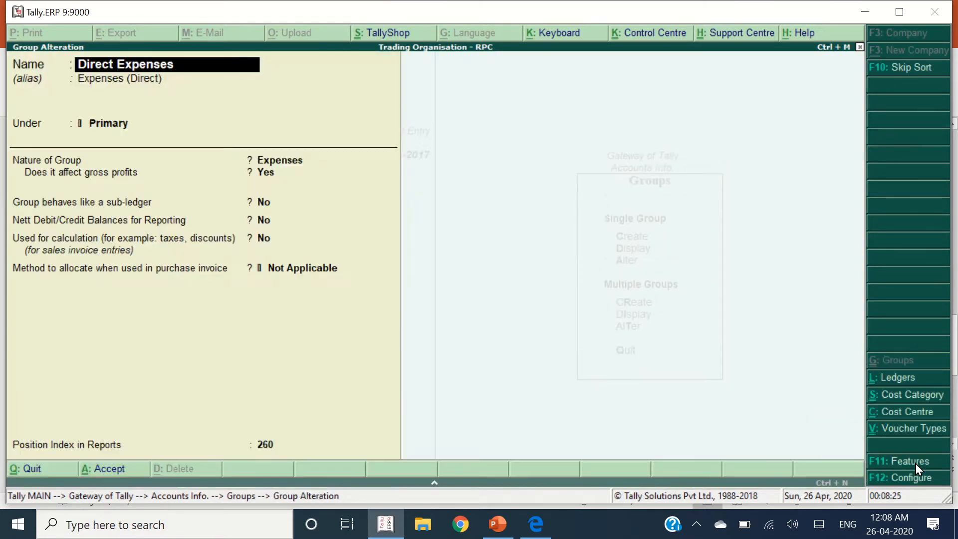
Step: Set the Direct Expenses group's purchase invoice allocation method to Appropriate by Qty, save the group and return to the Gateway of Tally
key(Return)
key(Return)
key(Return)
key(Return)
key(Return)
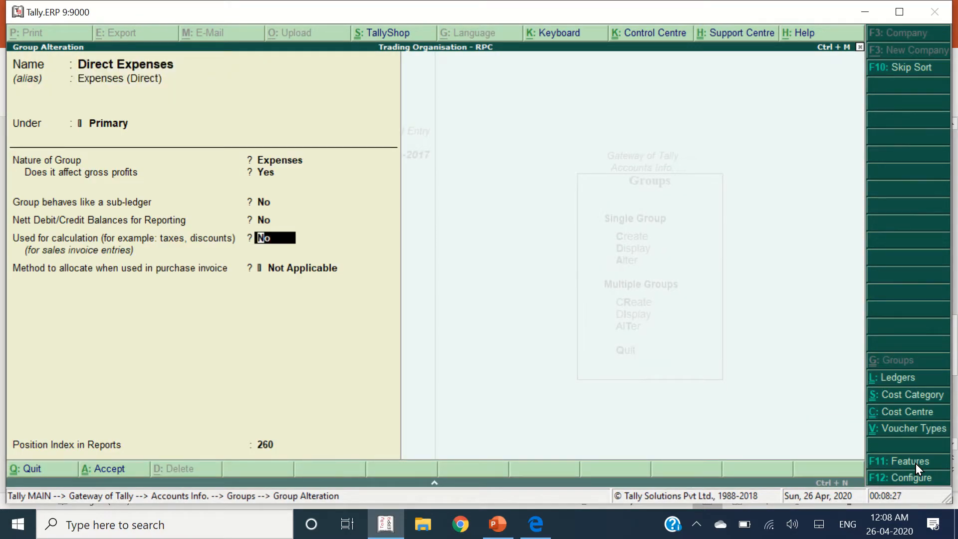
key(Down)
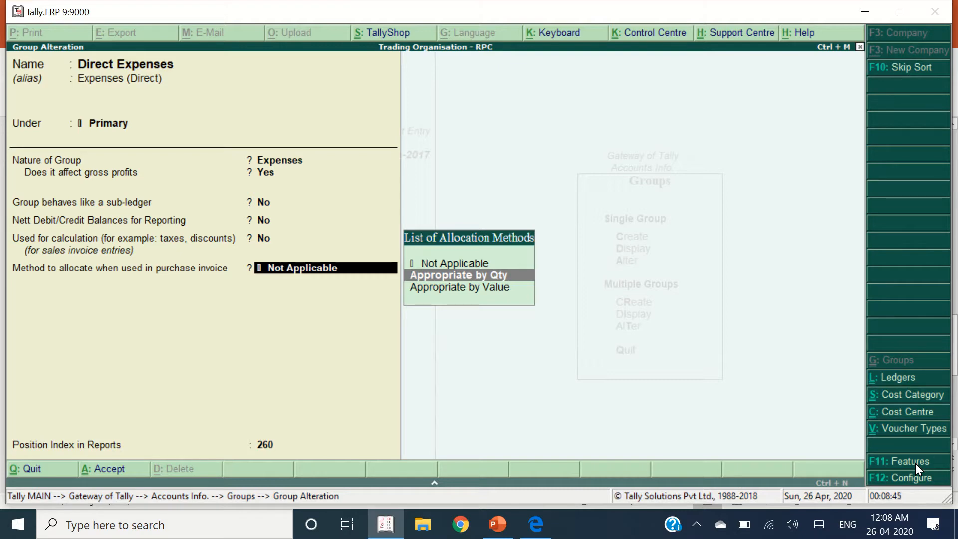
key(Return)
key(Return)
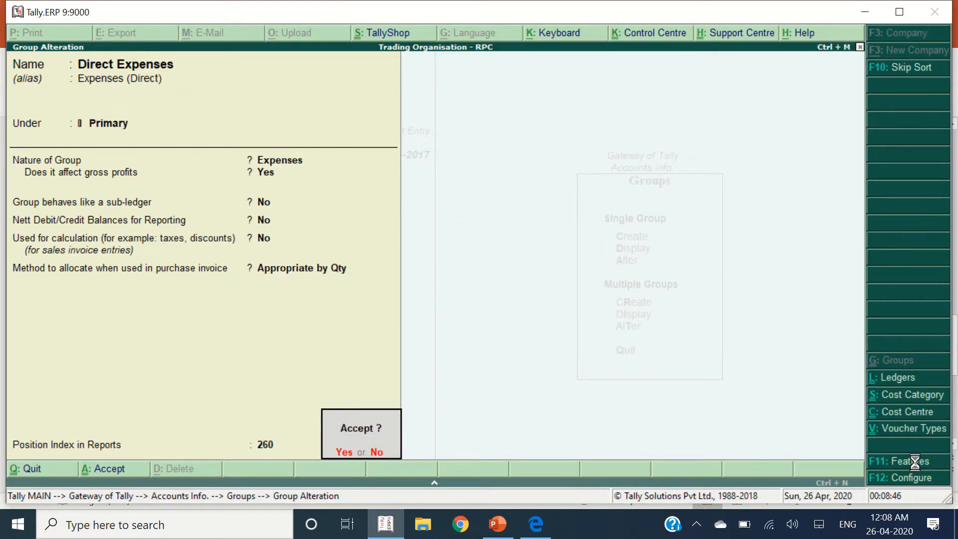
key(Return)
key(Escape)
key(Escape)
key(Escape)
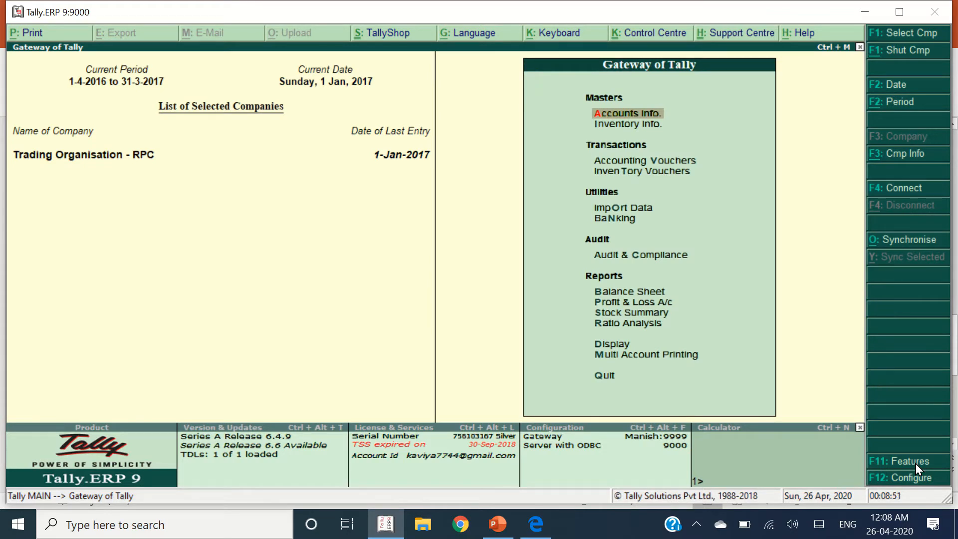
Step: Display the company's Trial Balance
key(Up)
key(Up)
key(Up)
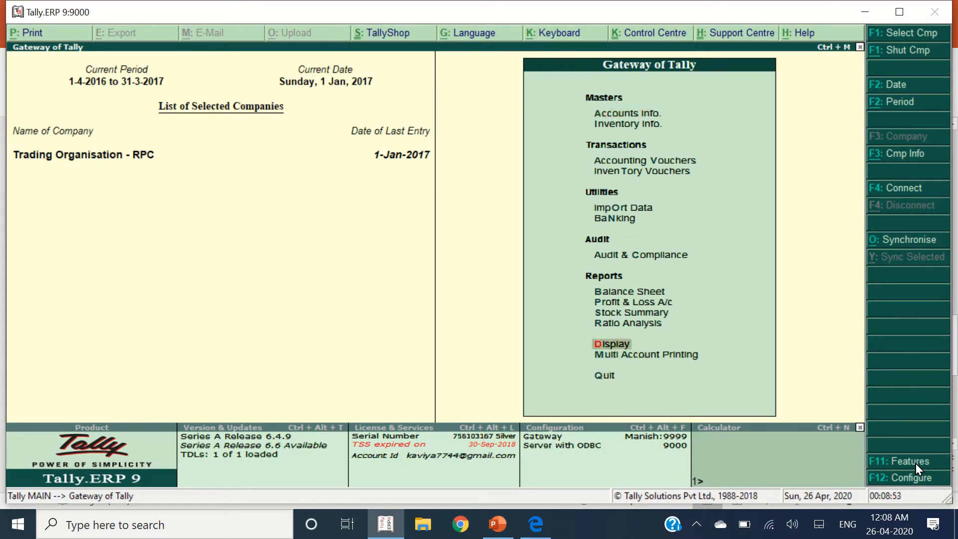
key(Return)
key(Up)
key(Return)
key(Down)
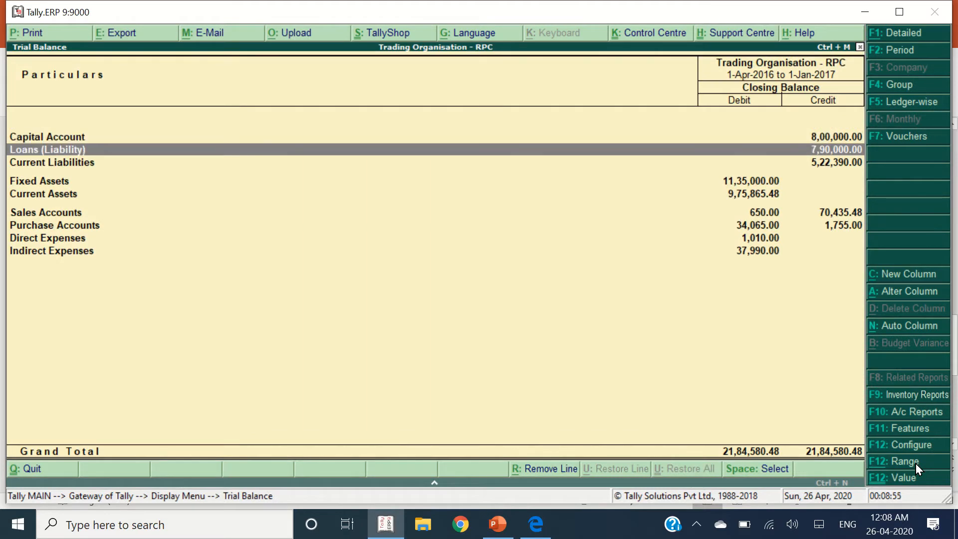
Step: Examine the group summary of Direct Expenses from the Trial Balance, then return to the Gateway of Tally
key(Down)
key(Down)
key(Down)
key(Down)
key(Down)
key(Down)
key(Return)
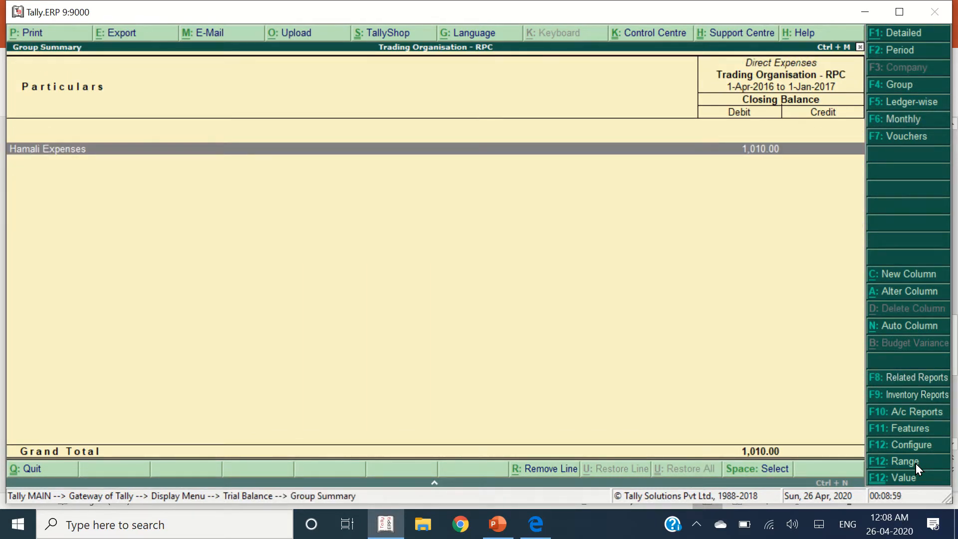
key(Escape)
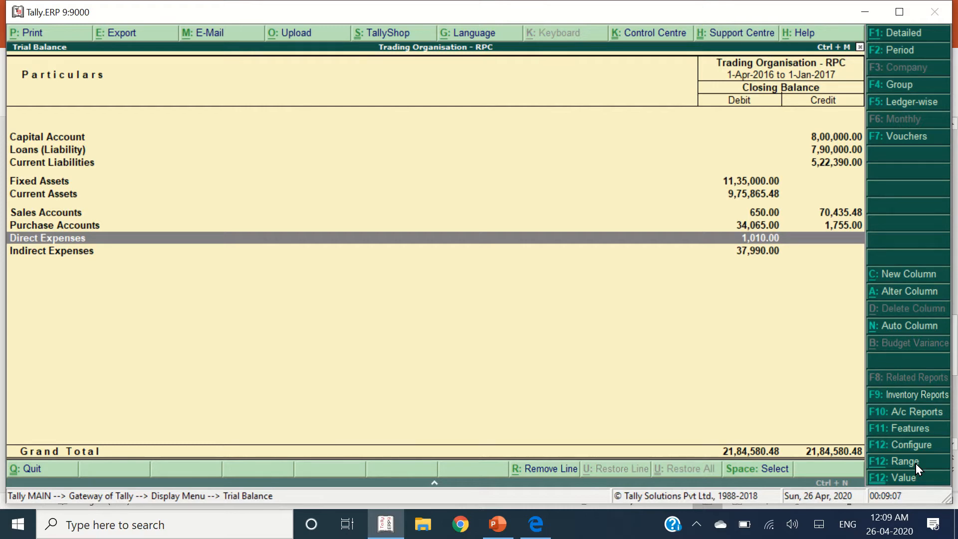
key(Escape)
key(Escape)
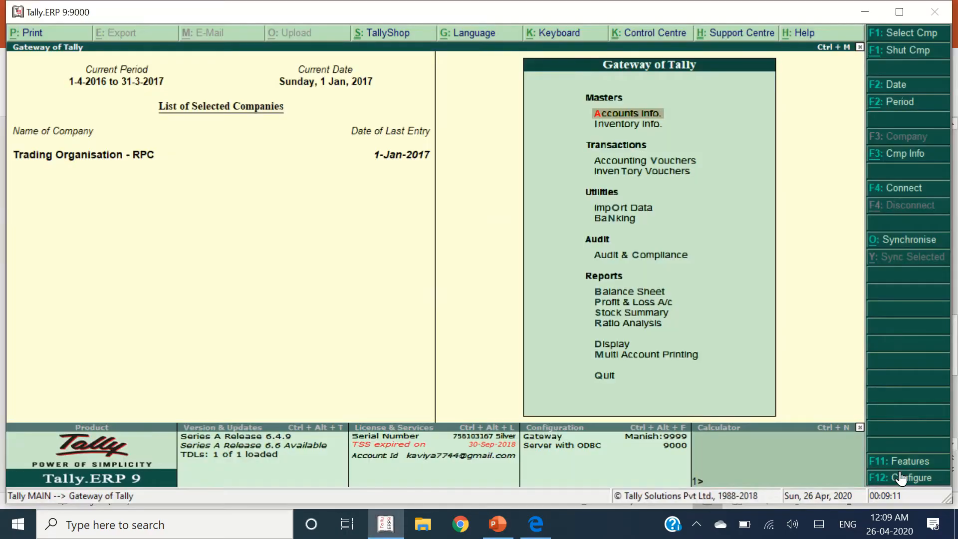
Step: Switch back to the PDF notes and find the invoice-format purchase voucher exercise dated 01.02.17 on page 3
key(alt+Tab)
scroll(386, 298, down, 5)
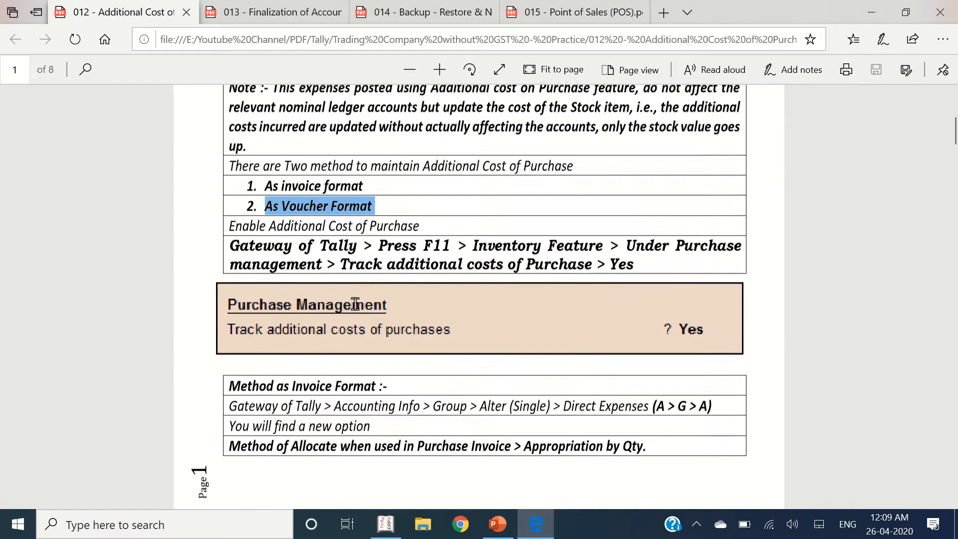
scroll(385, 298, down, 10)
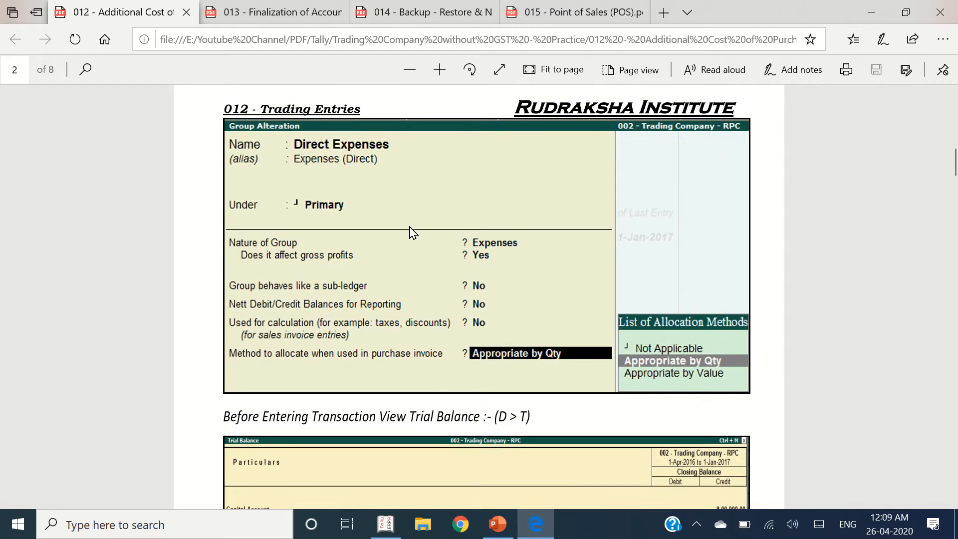
scroll(412, 252, down, 10)
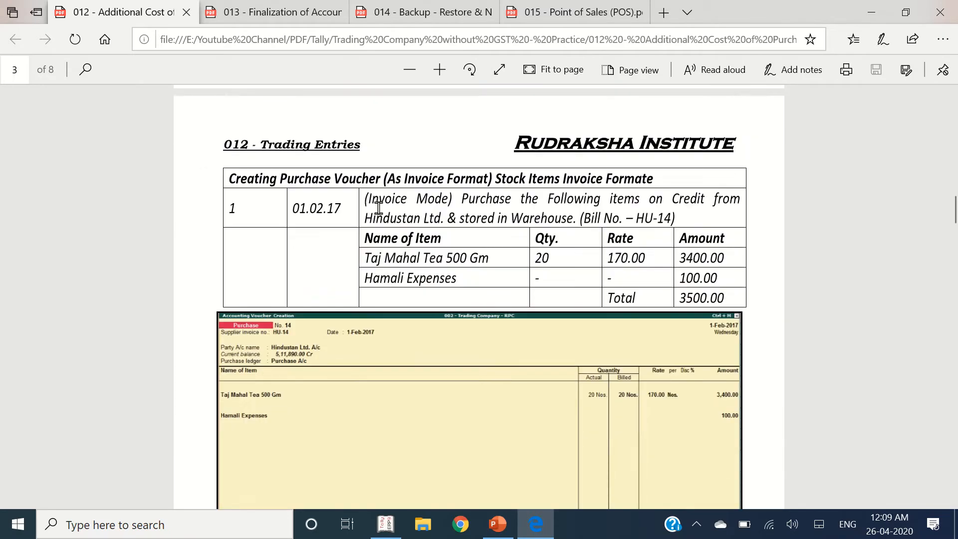
Step: Read the first exercise's supplier, bill number, storage location, item and Hamali Expenses details in the notes
drag(368, 201, 711, 221)
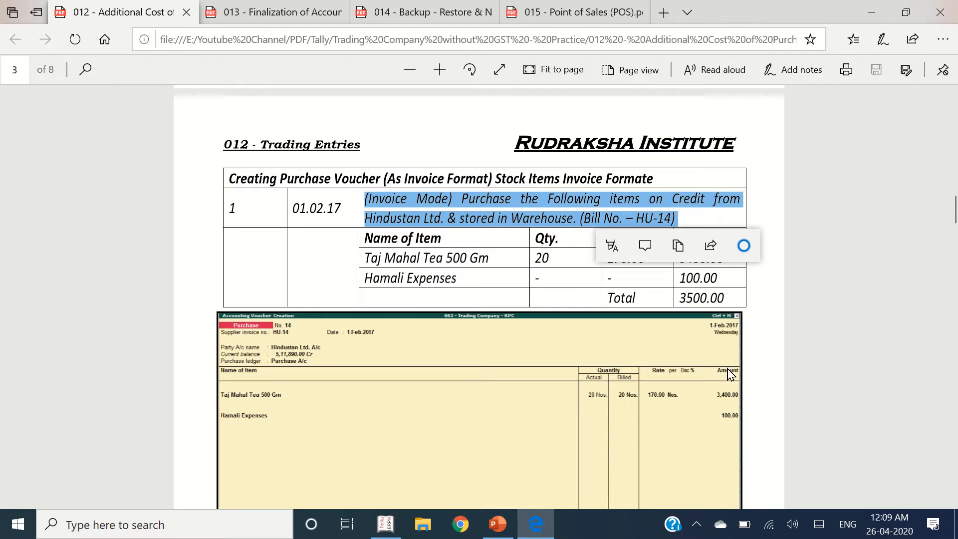
click(455, 279)
drag(368, 256, 549, 254)
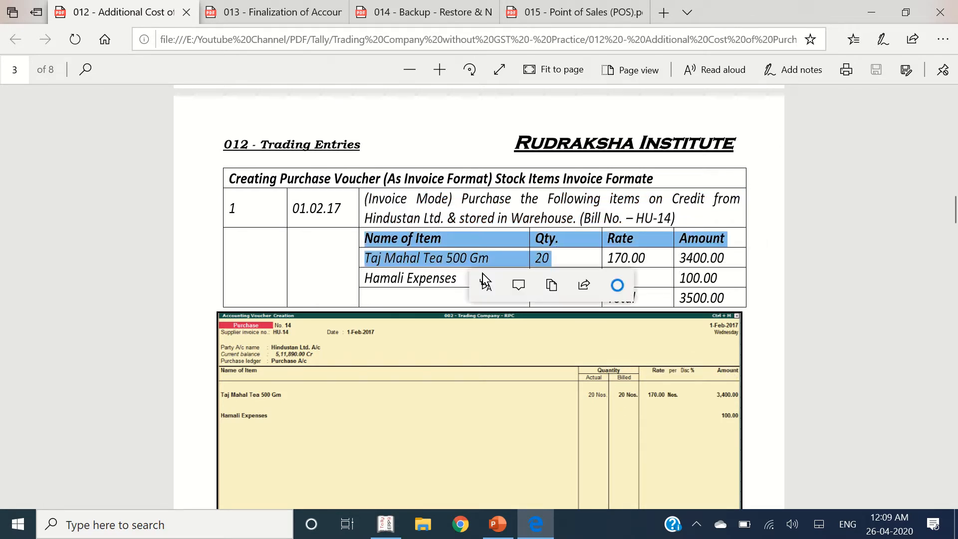
click(446, 278)
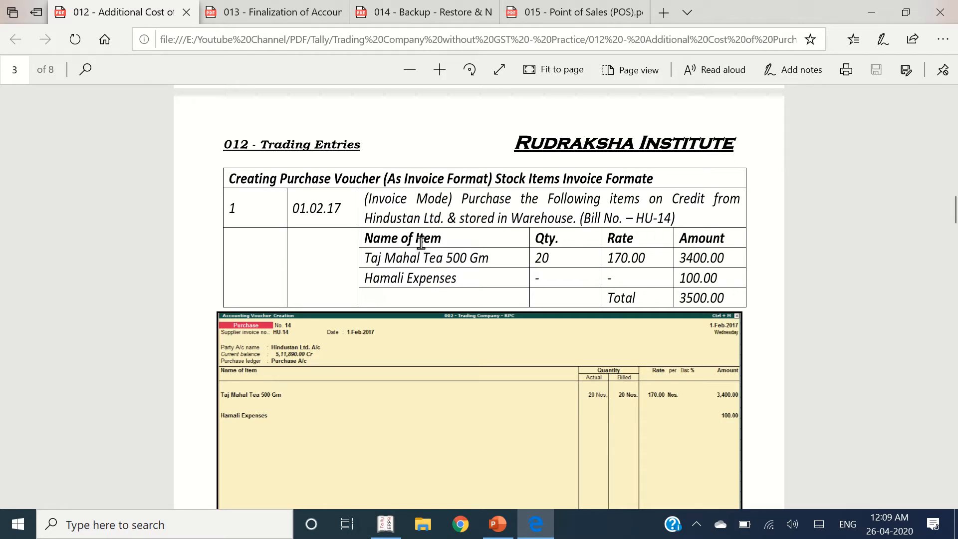
Step: Switch to Tally.ERP 9 and start a new purchase voucher
key(alt+Tab)
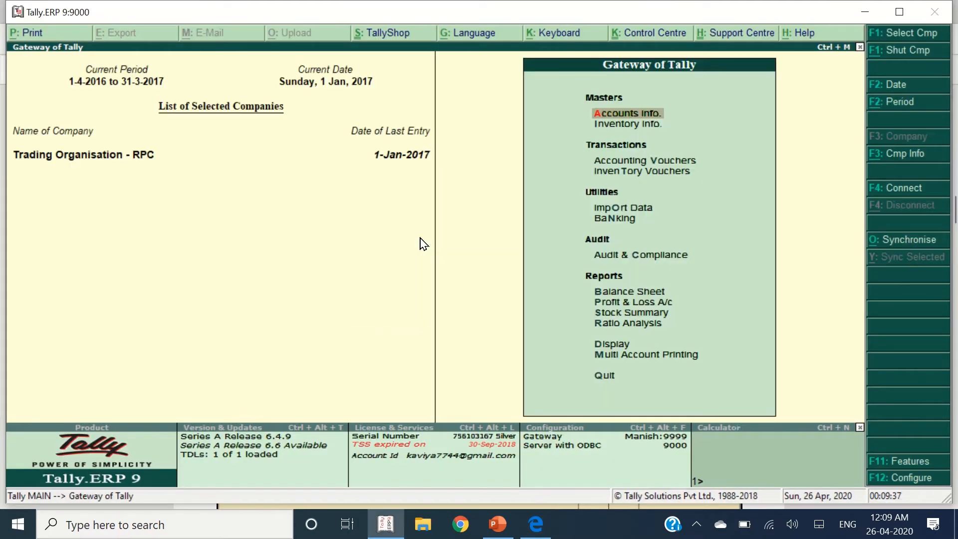
key(Down)
key(Down)
key(Return)
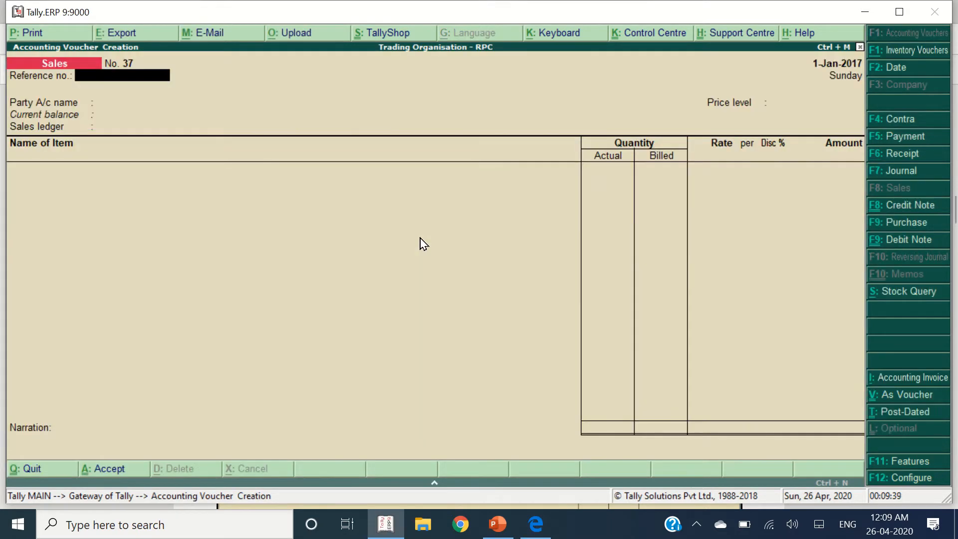
key(F9)
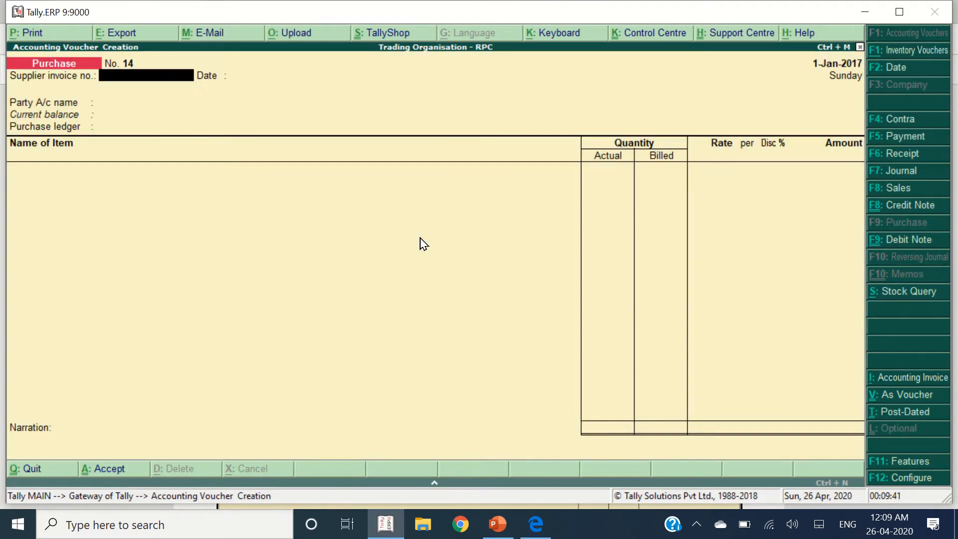
Step: Enter HU-14 from the notes as the supplier invoice number and accept 1-Jan-2017 as the supplier invoice date
key(alt+Tab)
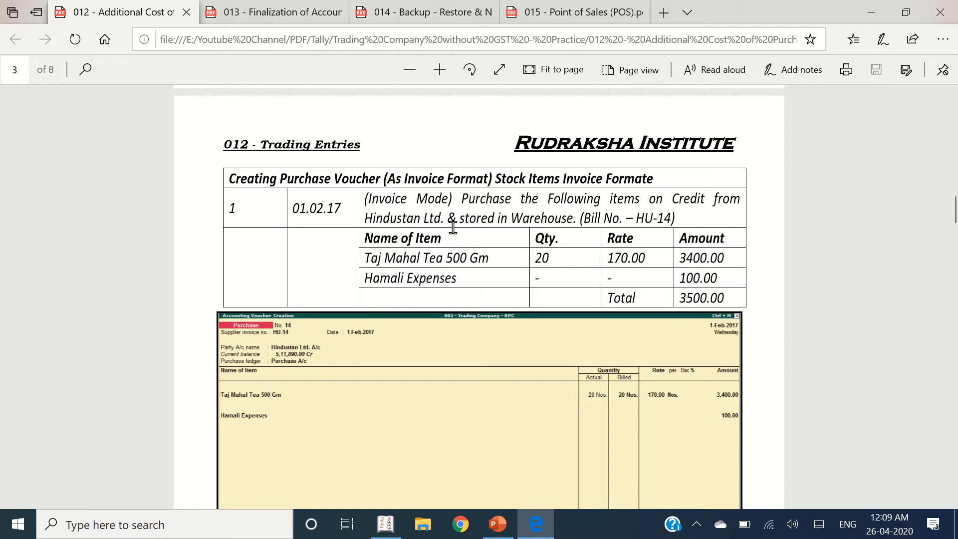
key(alt+Tab)
key(alt+Tab)
key(alt+Tab)
text(HU-1)
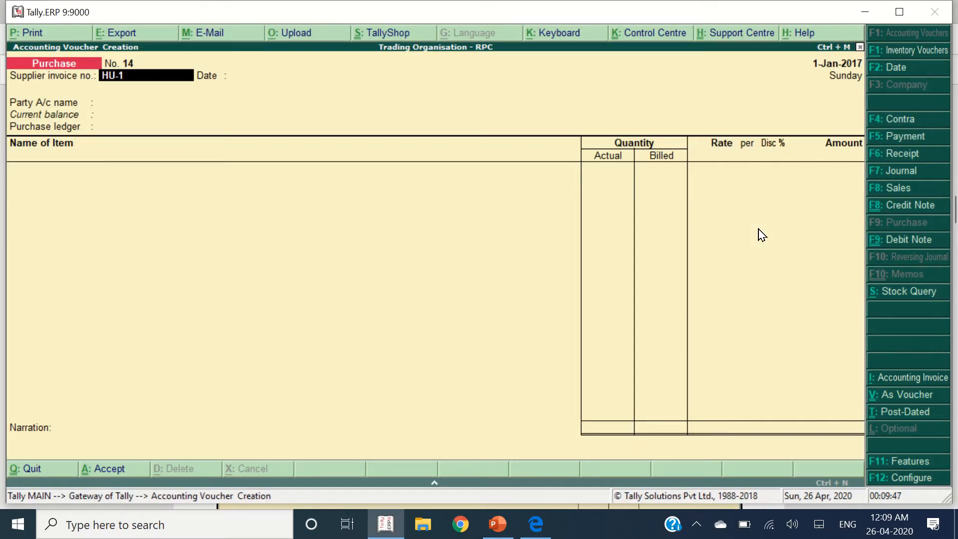
text(4)
key(Return)
key(Return)
Step: Check the exercise date in the notes and set the voucher date to 1-2 (1-Feb-2017)
key(alt+Tab)
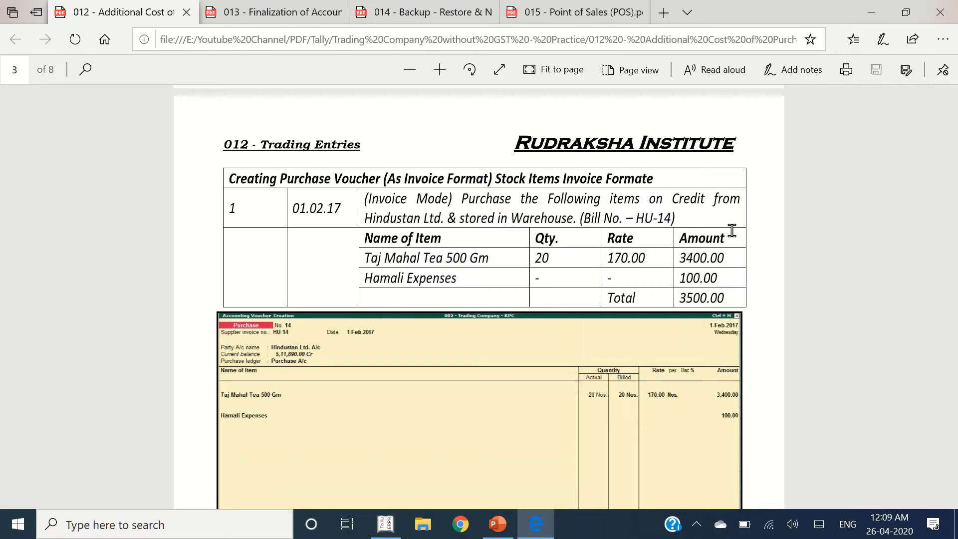
key(alt+Tab)
key(F2)
text(1-2)
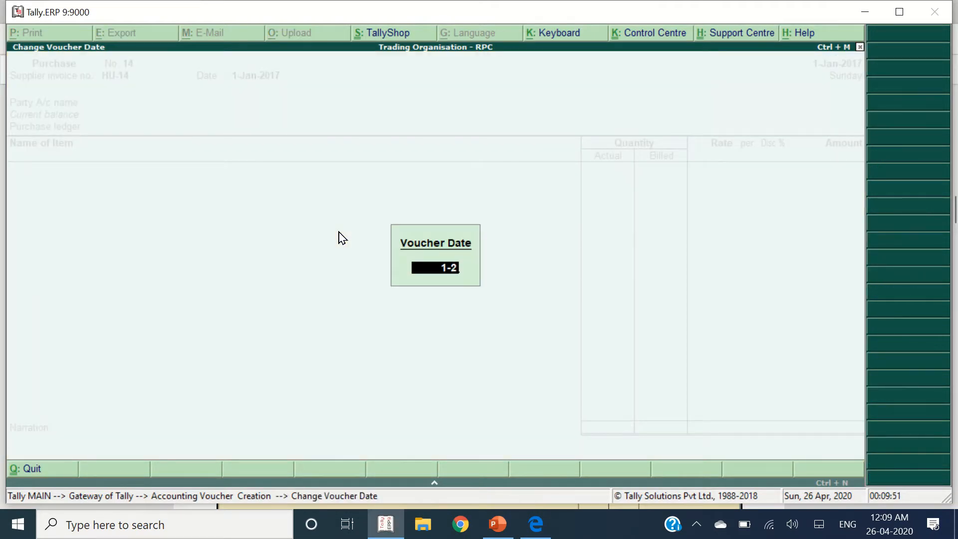
key(Return)
Step: Choose Hindustan Ltd. A/c as the party account and Purchase A/c as the purchase ledger
text(Hindus)
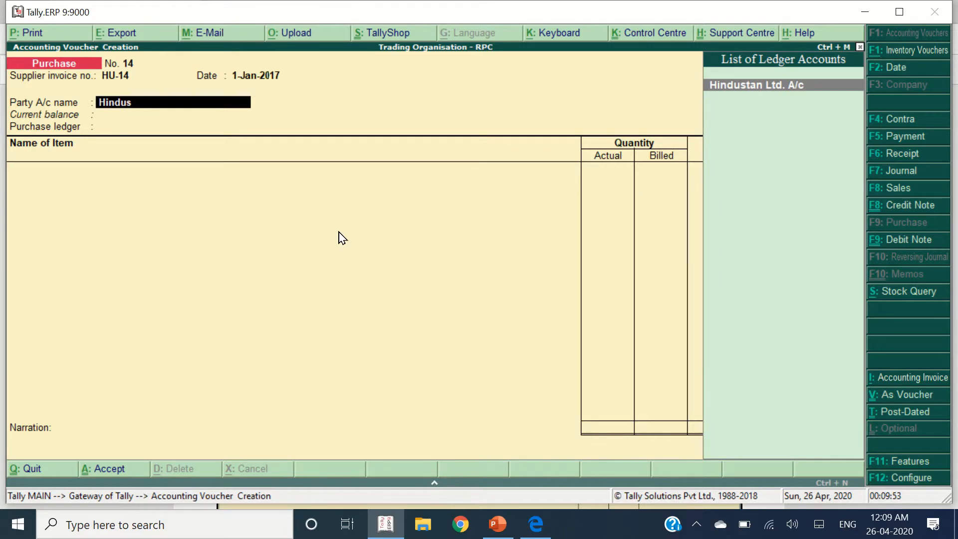
key(Return)
key(Return)
key(Return)
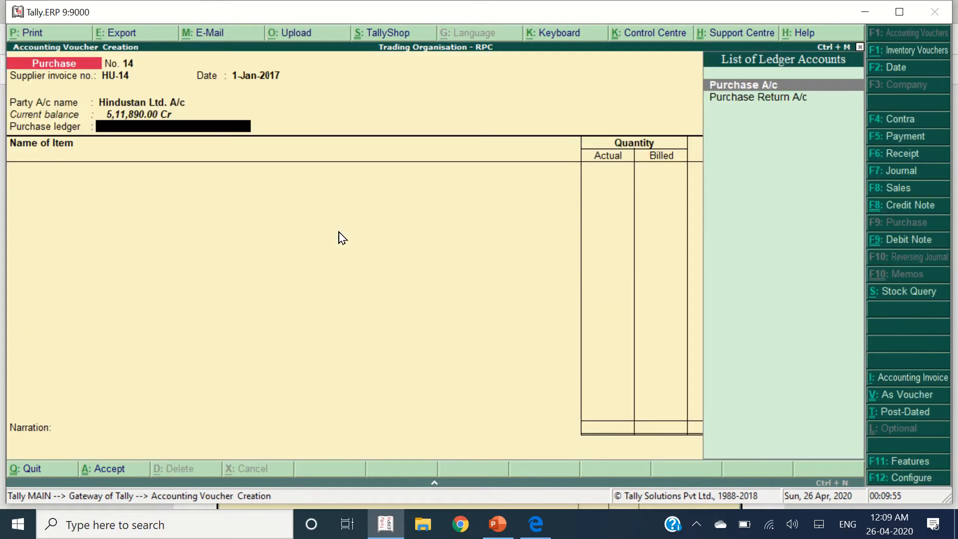
key(Return)
Step: Add the stock item Taj Mahal Tea 500 GM and allocate it to the Warehouse godown
key(alt+Tab)
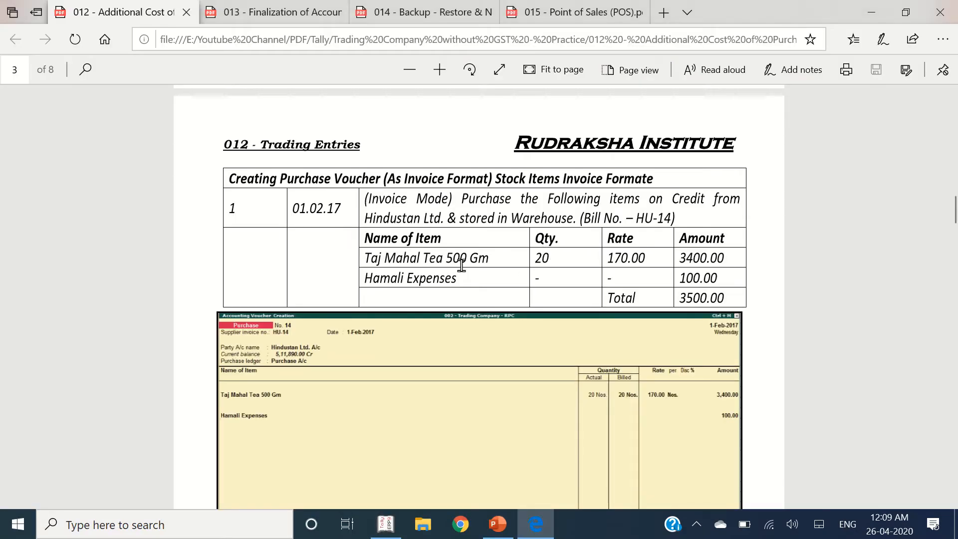
key(alt+Tab)
text(Taj)
key(Down)
key(Return)
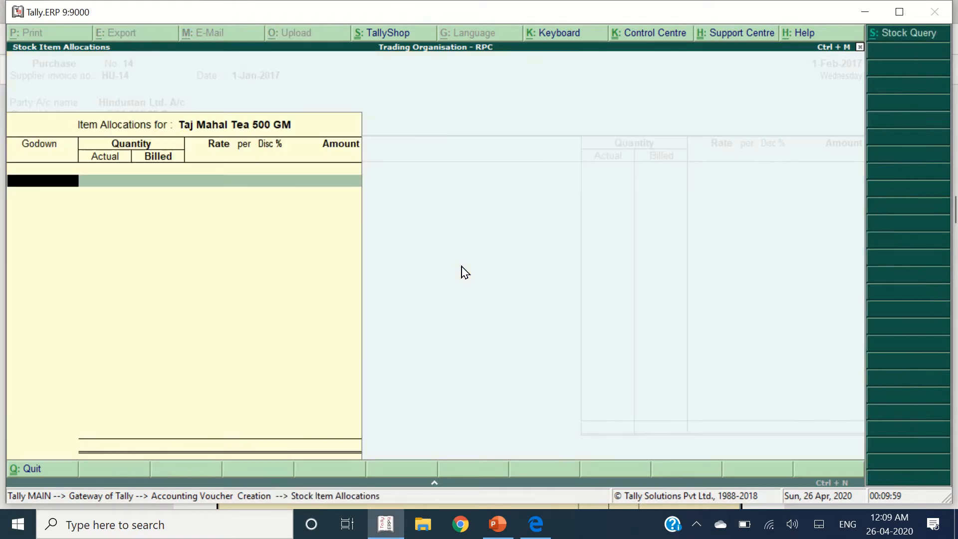
key(Return)
Step: Enter a quantity of 20 Nos. for the tea at a rate of 170.00 and complete the item allocation
key(alt+Tab)
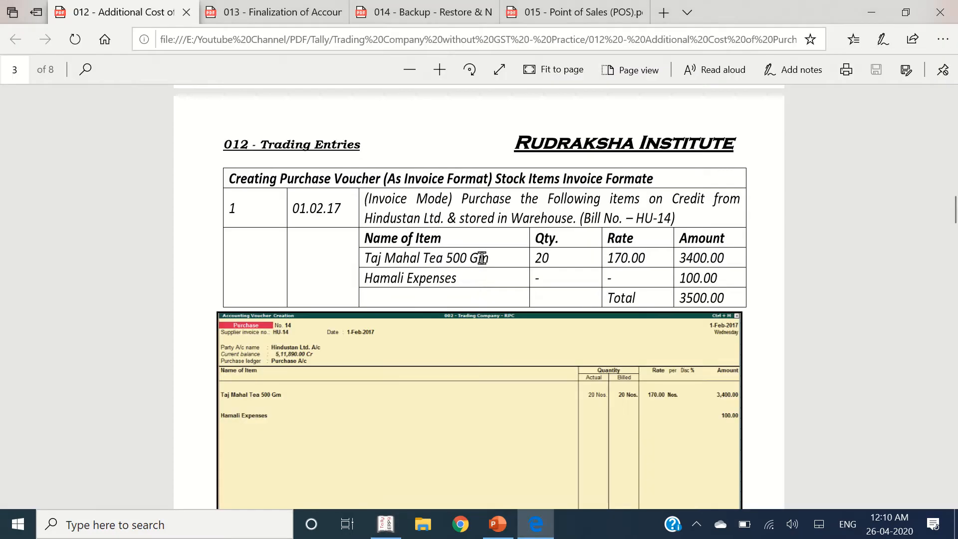
key(alt+Tab)
text(2)
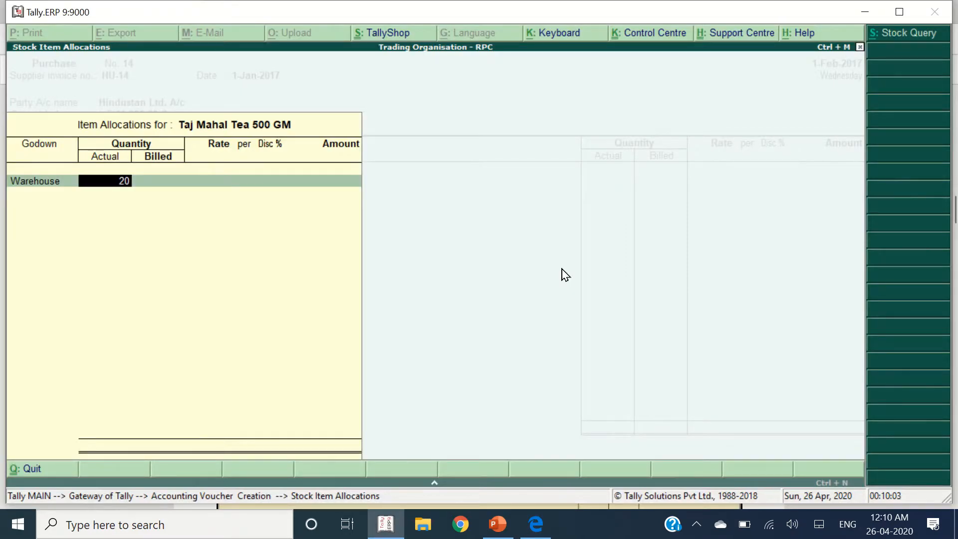
text(0)
key(Return)
key(Return)
key(Return)
key(Return)
key(Return)
key(Return)
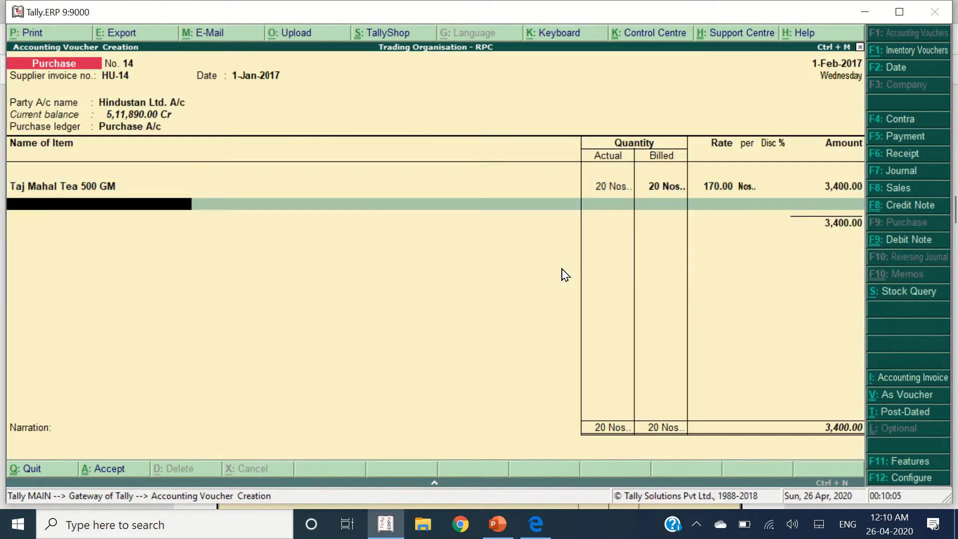
Step: Add the Hamali Expenses ledger below the stock item with an amount of 100.00
key(alt+Tab)
key(alt+Tab)
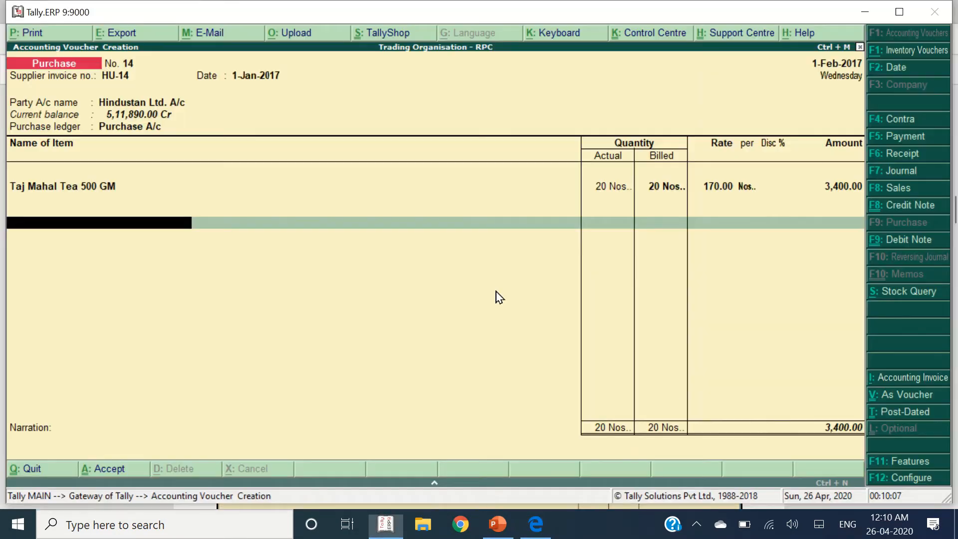
text(Hama)
key(Return)
key(Return)
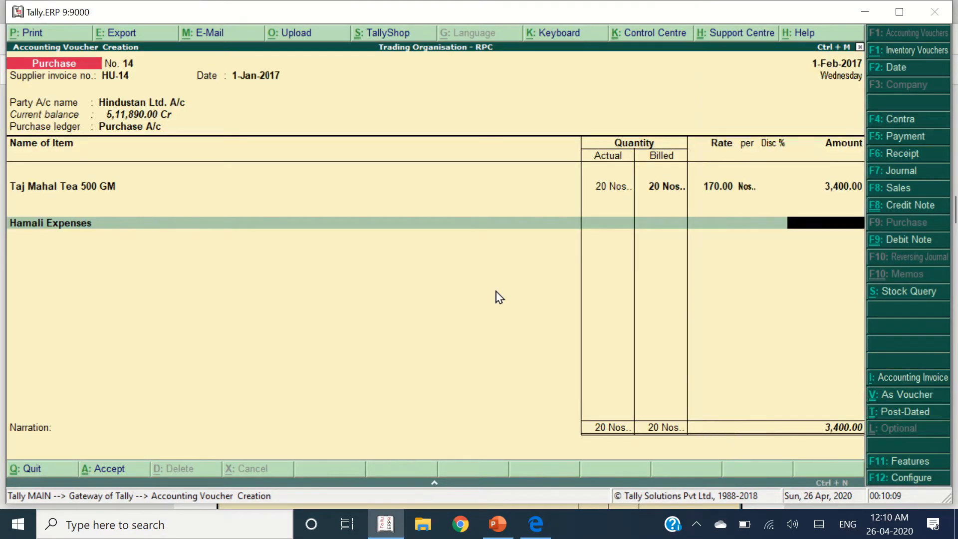
key(alt+Tab)
key(alt+Tab)
key(Return)
key(Return)
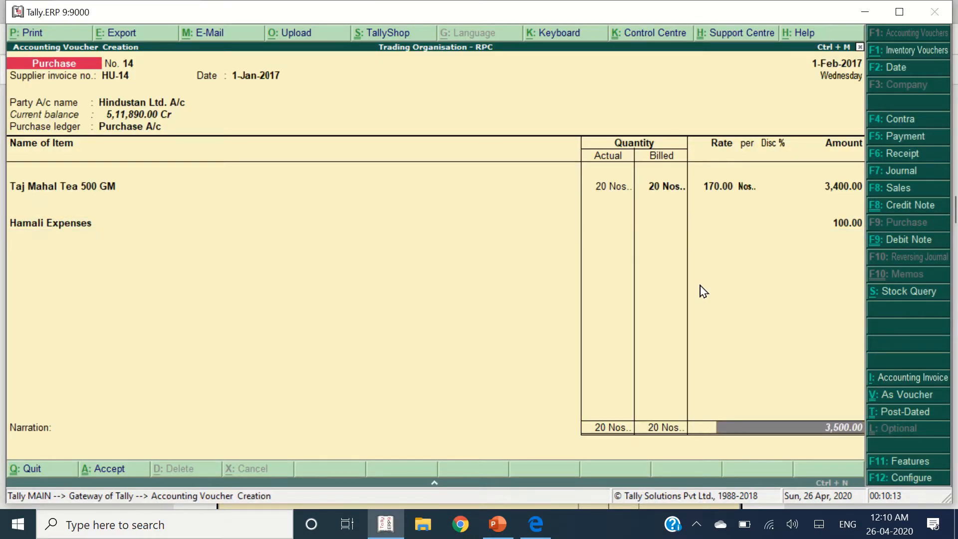
Step: Leave the narration blank and save the purchase voucher for bill HU-14
key(Return)
key(Return)
key(Return)
key(Return)
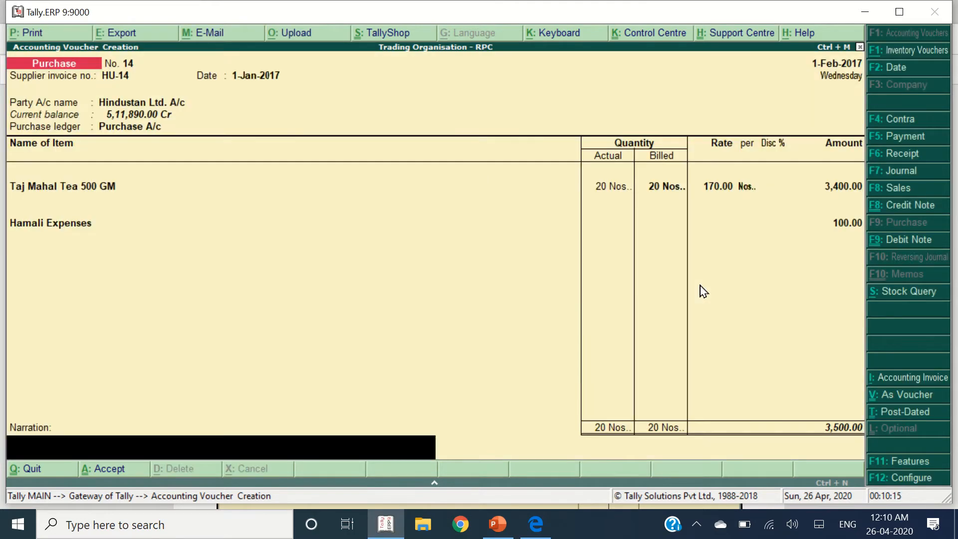
key(Return)
Step: Return to the PDF notes and examine the voucher-mode purchase exercise dated 02.02.17, including its items and Hamali Expenses percentages
key(alt+Tab)
scroll(507, 286, down, 9)
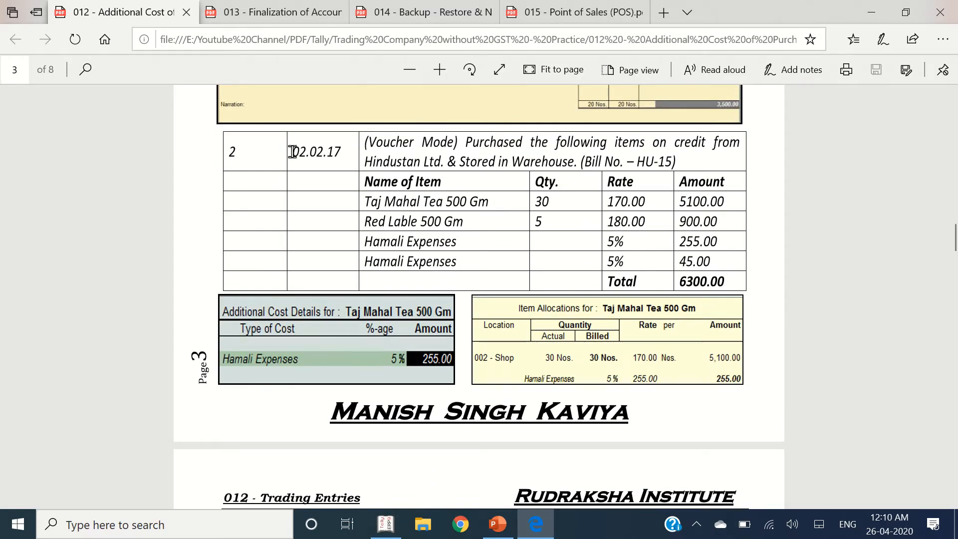
drag(300, 149, 414, 149)
click(418, 150)
drag(403, 201, 548, 201)
drag(694, 241, 687, 241)
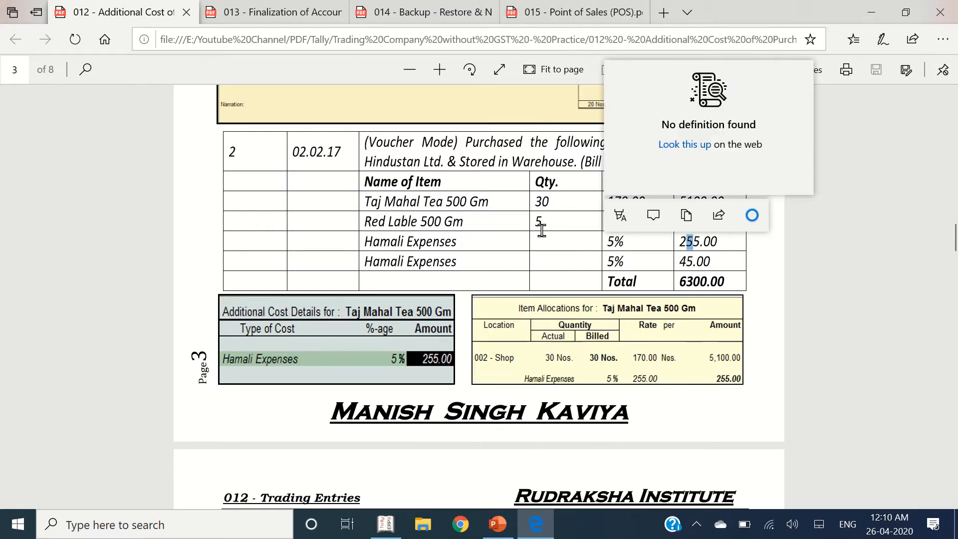
click(536, 231)
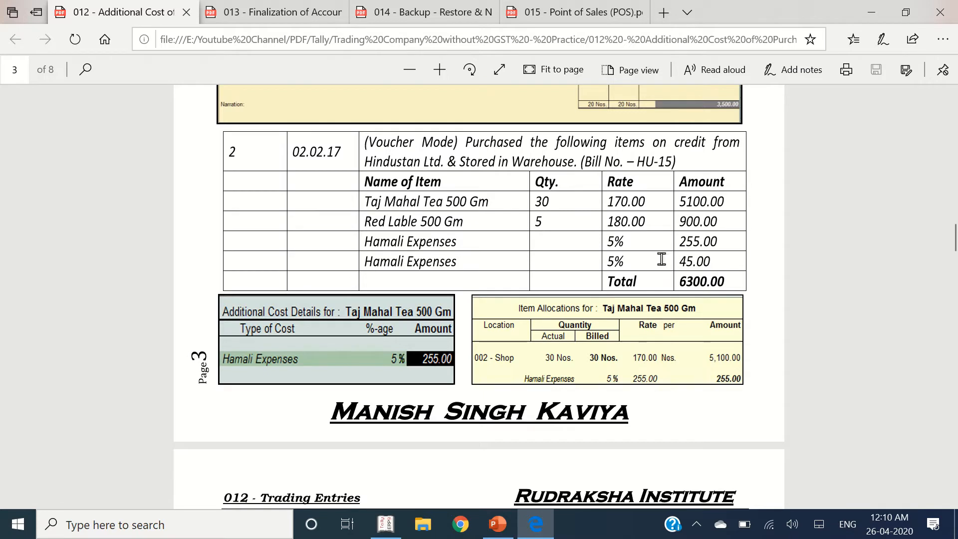
Step: In Tally.ERP 9, change the purchase entry to voucher mode and enter supplier invoice number HU-15 dated 1-Feb-2017
key(alt+Tab)
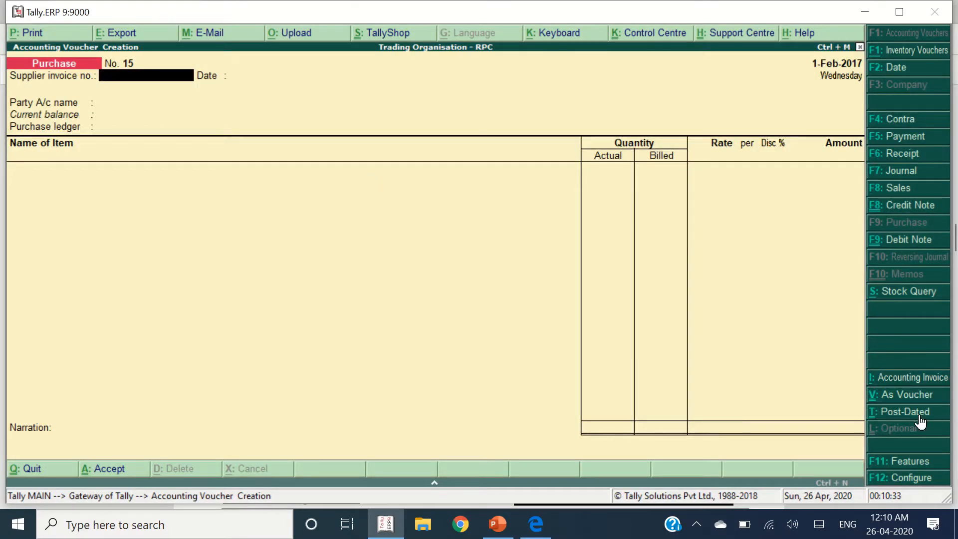
click(896, 396)
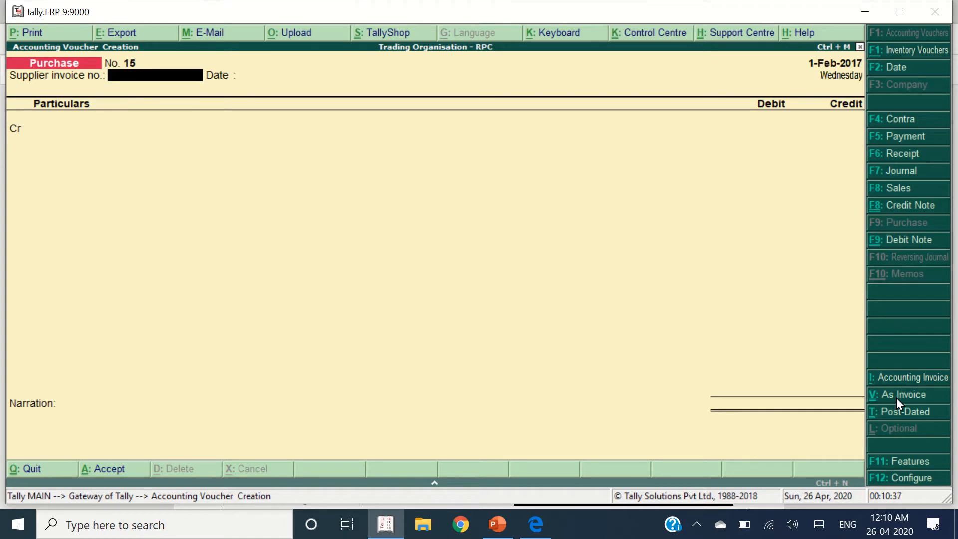
text(HU-15)
key(Return)
key(Return)
Step: Credit Hindustan Ltd. A/c with the exercise total of 6300
text(Hindus)
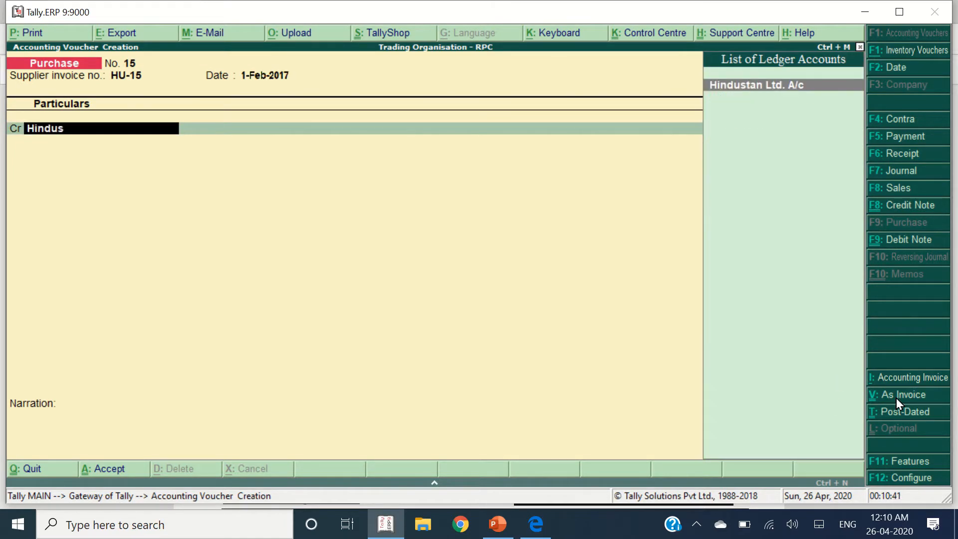
key(Return)
key(Return)
key(Return)
key(Return)
key(alt+Tab)
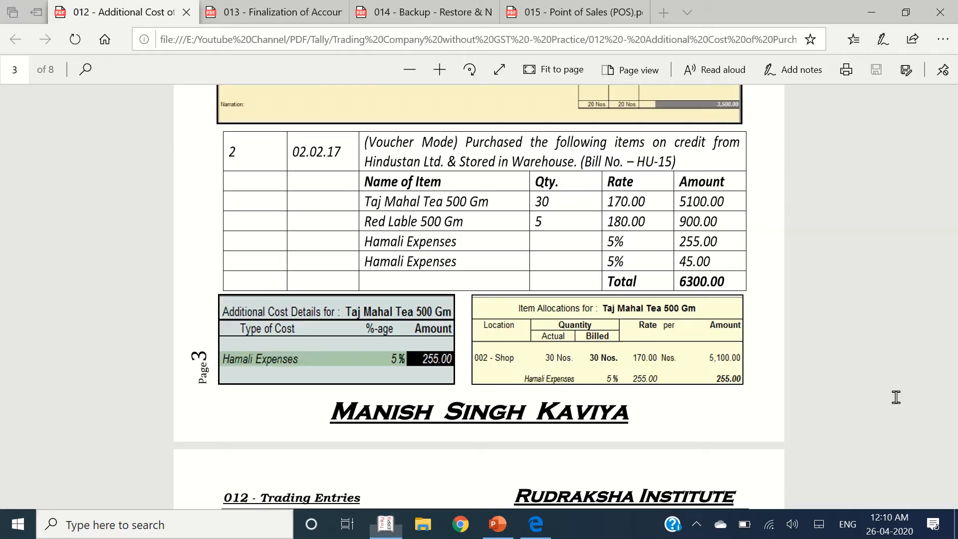
key(alt+Tab)
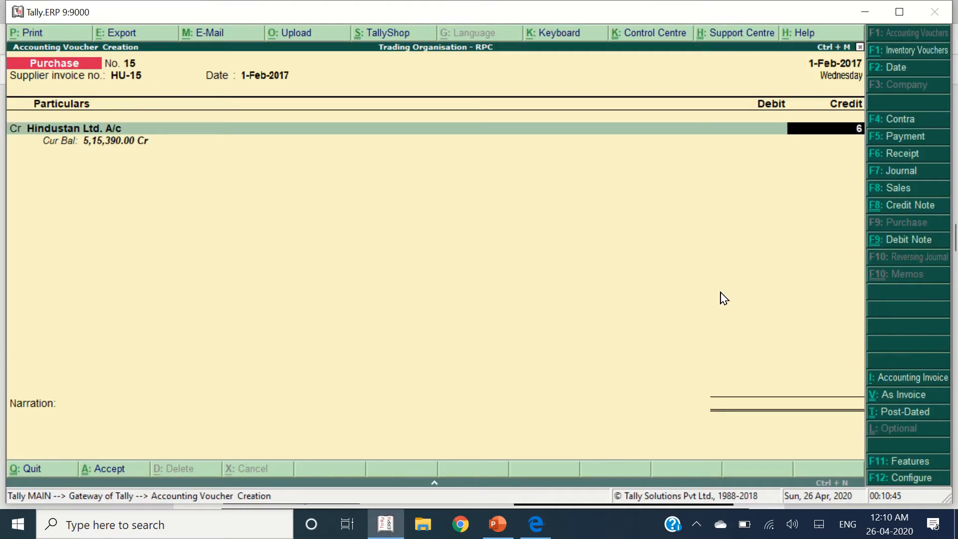
text(6300)
key(Return)
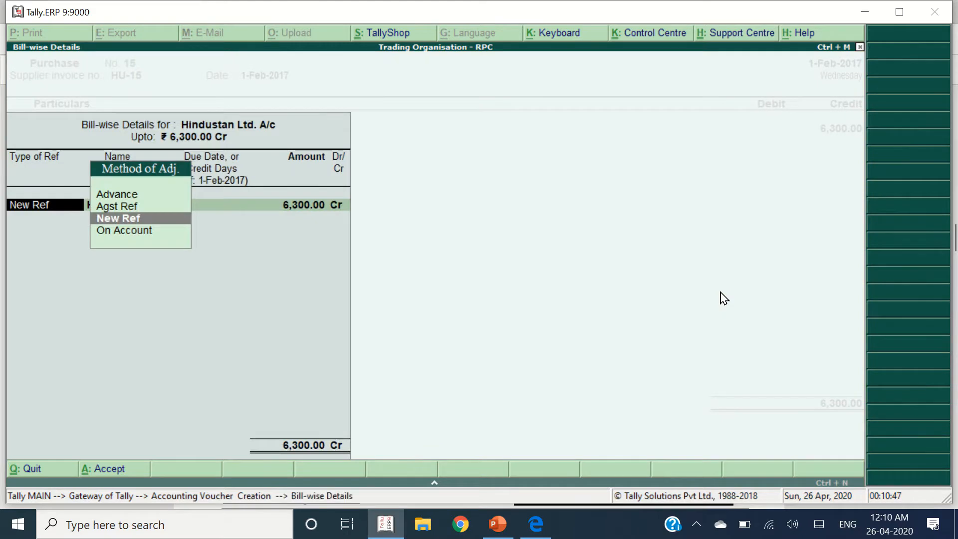
Step: Accept the New Ref bill-wise details for 6,300.00 and debit the same amount to Purchase A/c
key(Return)
key(Return)
key(Return)
key(Return)
key(Return)
key(Return)
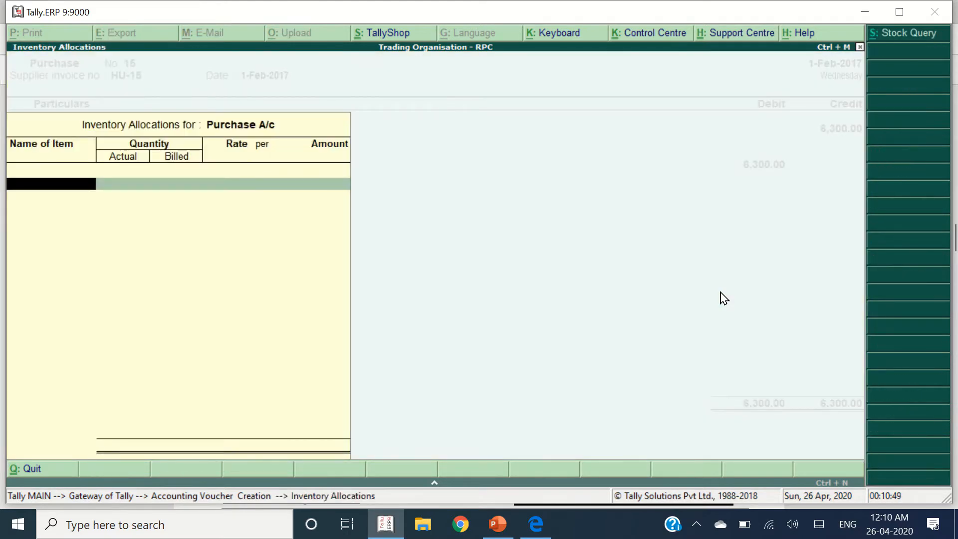
Step: Select Taj Mahal Tea 500 GM in the Purchase A/c inventory allocations and assign it to the Warehouse godown
key(alt+Tab)
key(alt+Tab)
text(Taj)
key(Down)
key(Return)
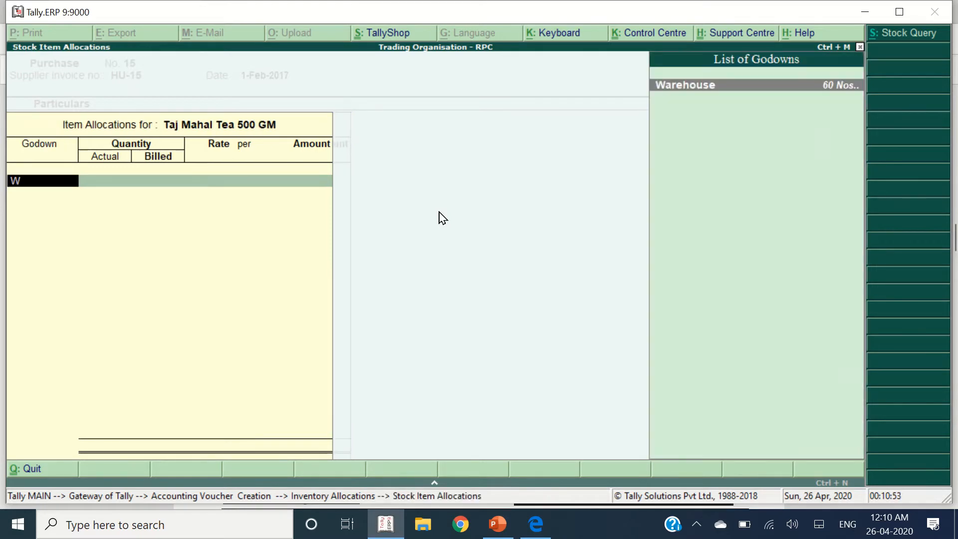
key(alt+Tab)
key(alt+Tab)
key(Return)
Step: Enter 30 Nos. of the tea at 170.00 each, accept the amount and proceed to its additional cost details
text(3)
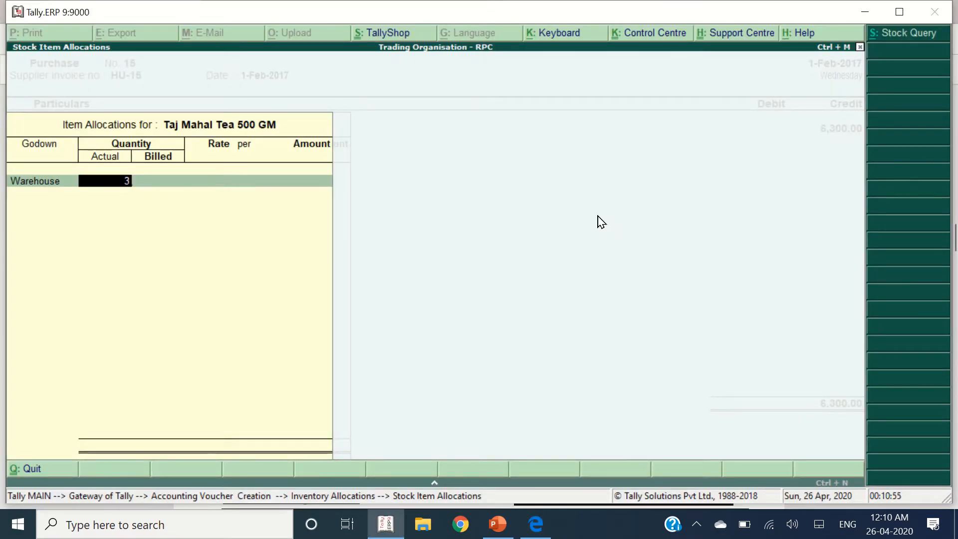
text(0)
key(Return)
key(Return)
key(Return)
key(Return)
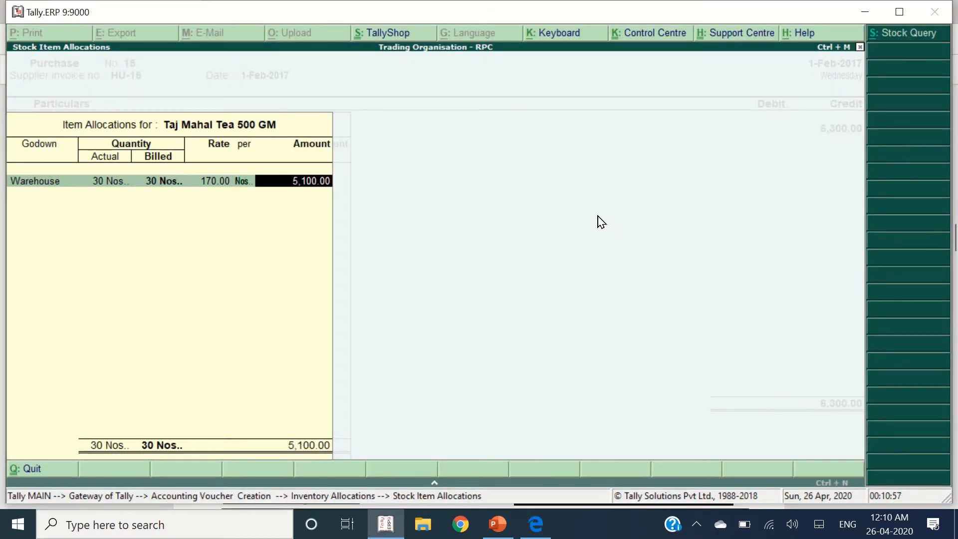
key(Return)
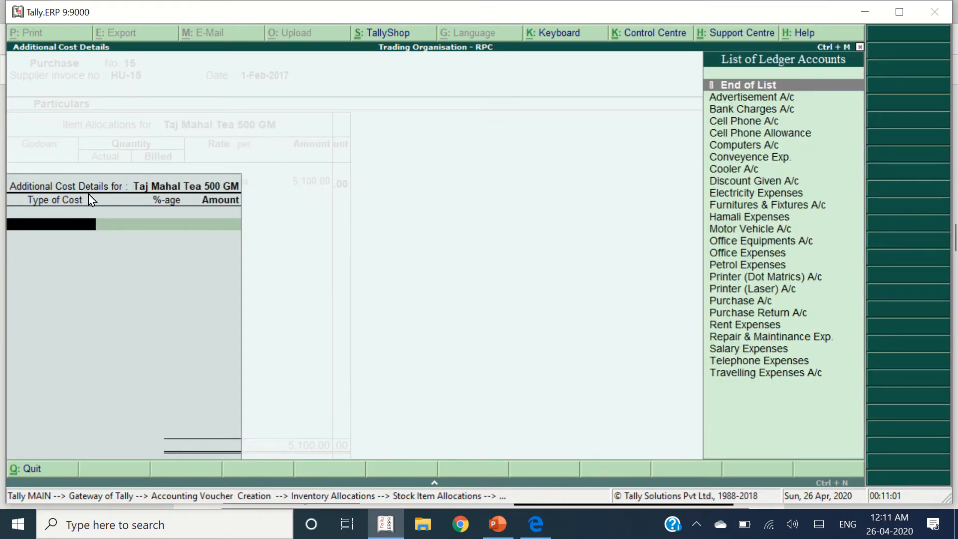
Step: Add Hamali Expenses at 5% as additional cost for Taj Mahal Tea 500 GM and finish its item allocations
text(Hama)
key(Return)
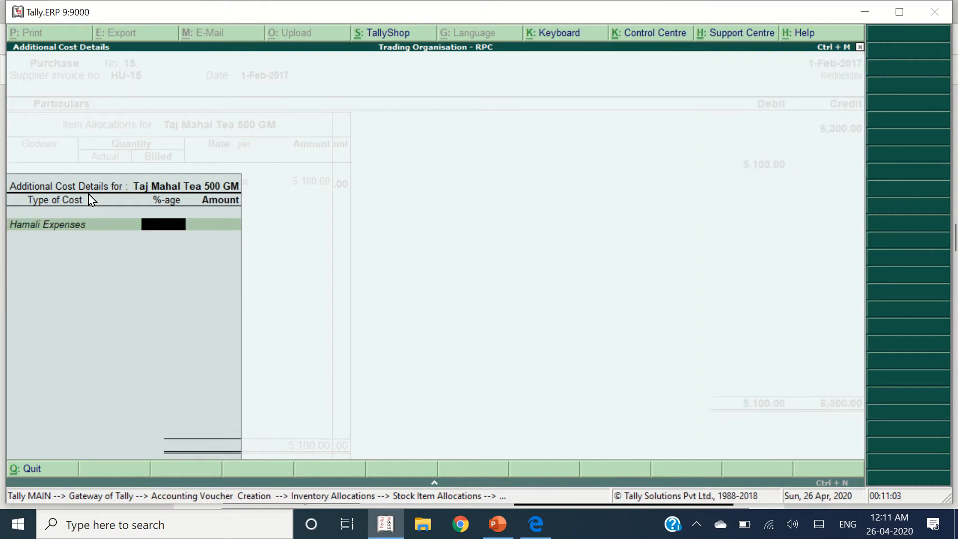
key(alt+Tab)
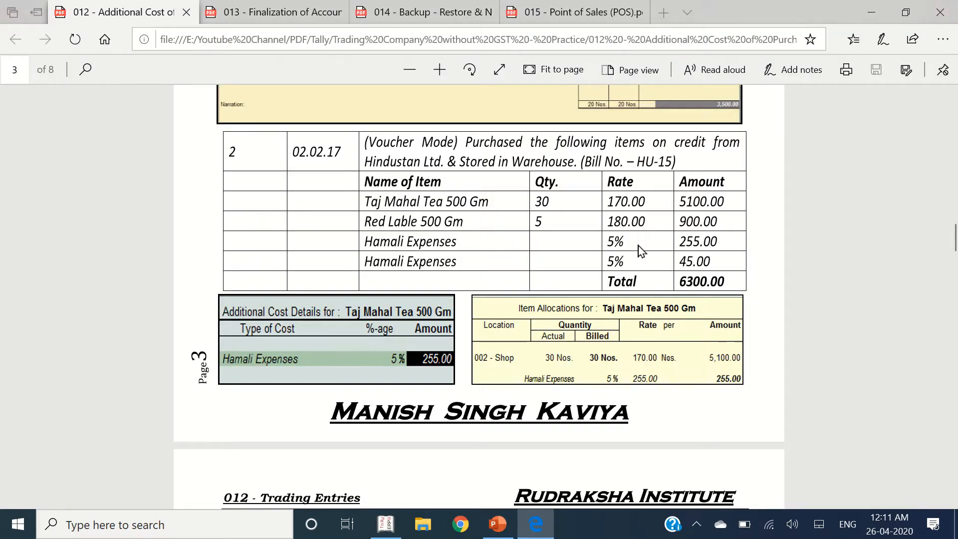
key(alt+Tab)
text(5)
key(Return)
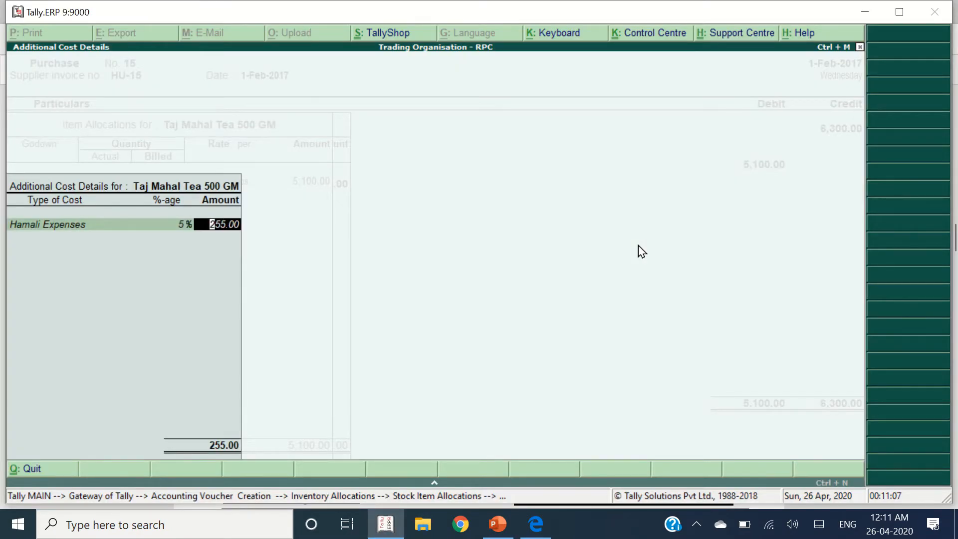
key(Return)
key(Return)
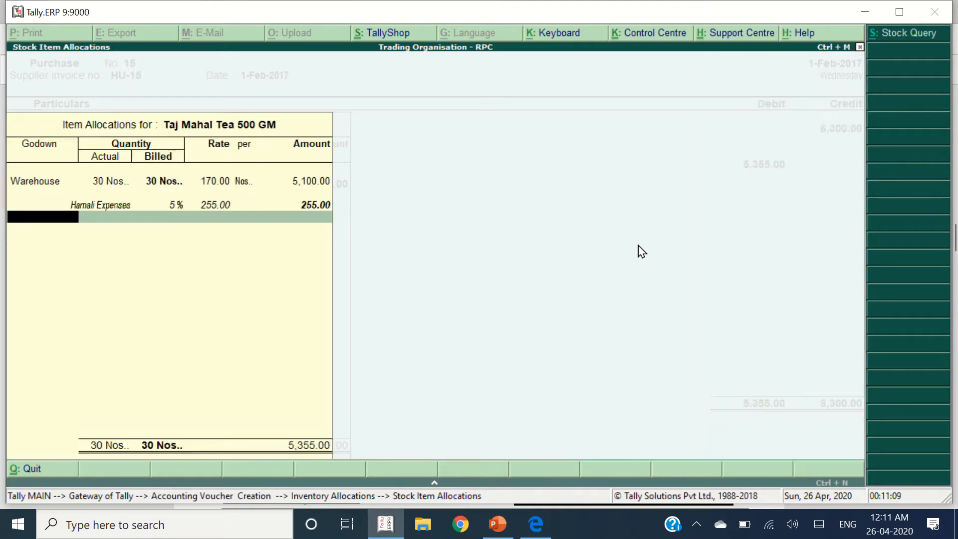
key(Return)
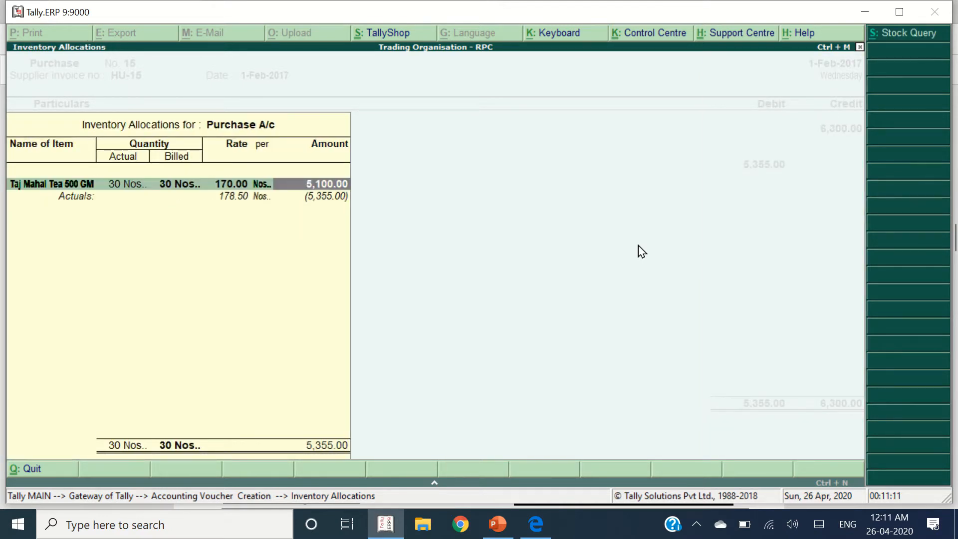
Step: Back out of the tea's cost centre and inventory allocations to the voucher's Purchase A/c debit line
key(Return)
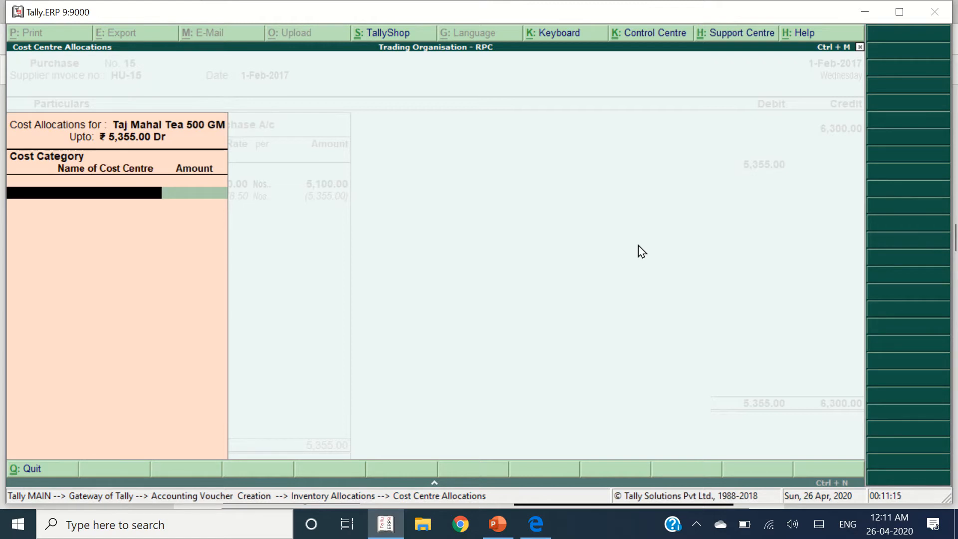
key(Return)
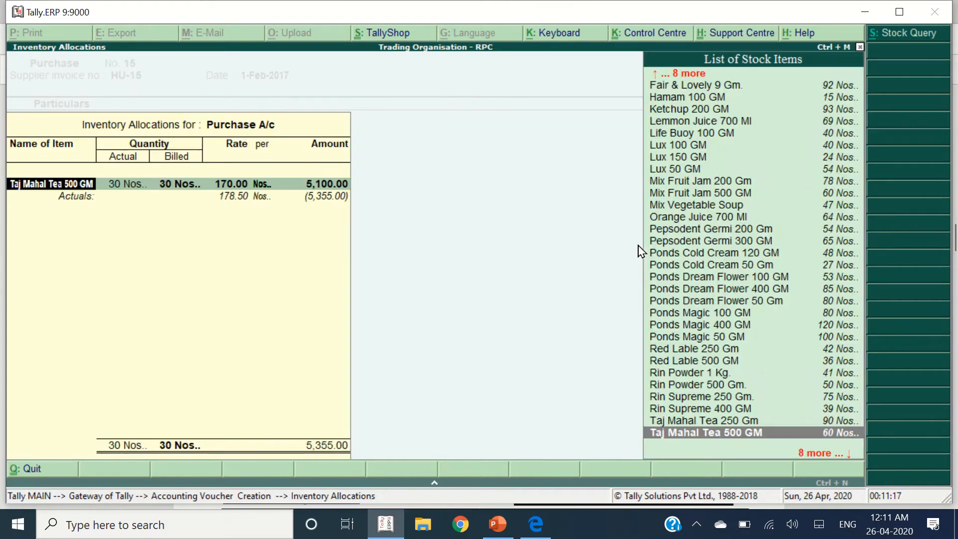
key(Return)
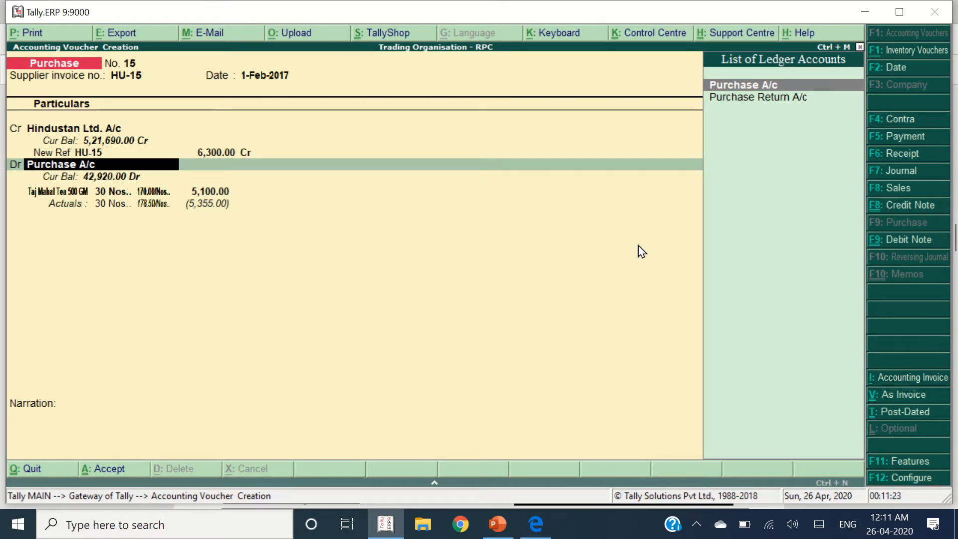
Step: Alter the Purchase A/c ledger from the voucher so cost centres are applicable is No, and save the ledger
key(ctrl+Return)
key(Return)
key(Return)
key(Return)
key(Return)
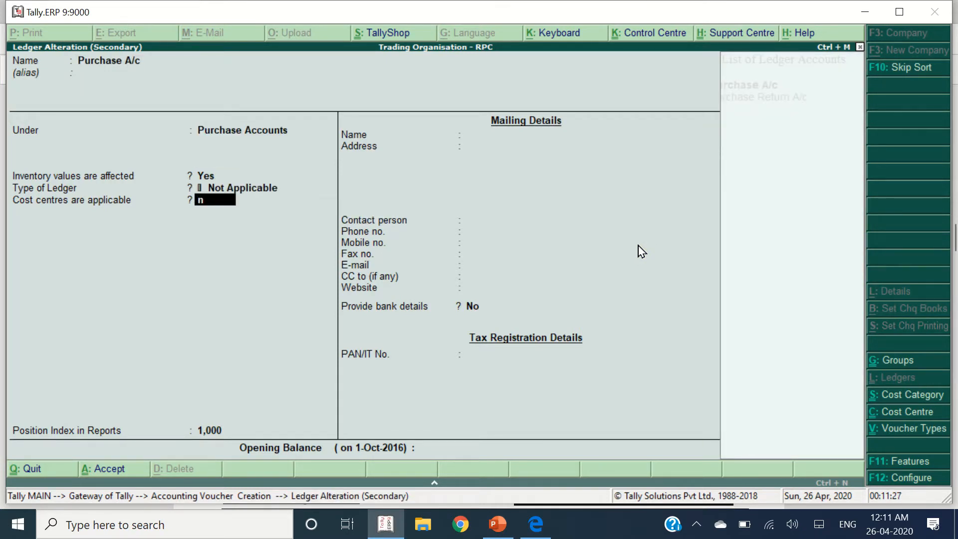
key(Return)
key(Return)
key(Return)
key(Return)
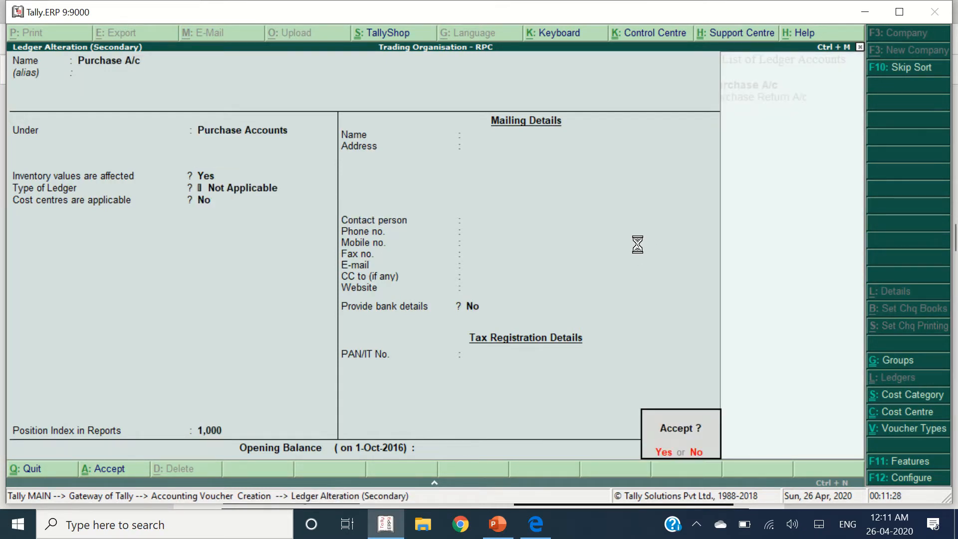
key(Return)
Step: Re-accept the Purchase A/c debit and the Taj Mahal Tea 500 GM allocations with the existing Warehouse, quantity and rate
key(Return)
key(Return)
key(Return)
key(Return)
key(Return)
key(Return)
key(Return)
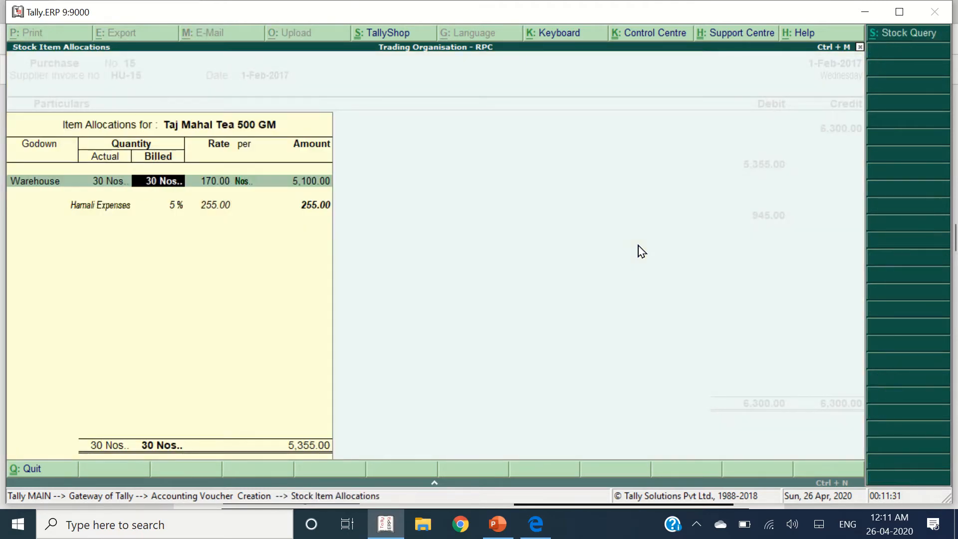
key(Return)
key(Return)
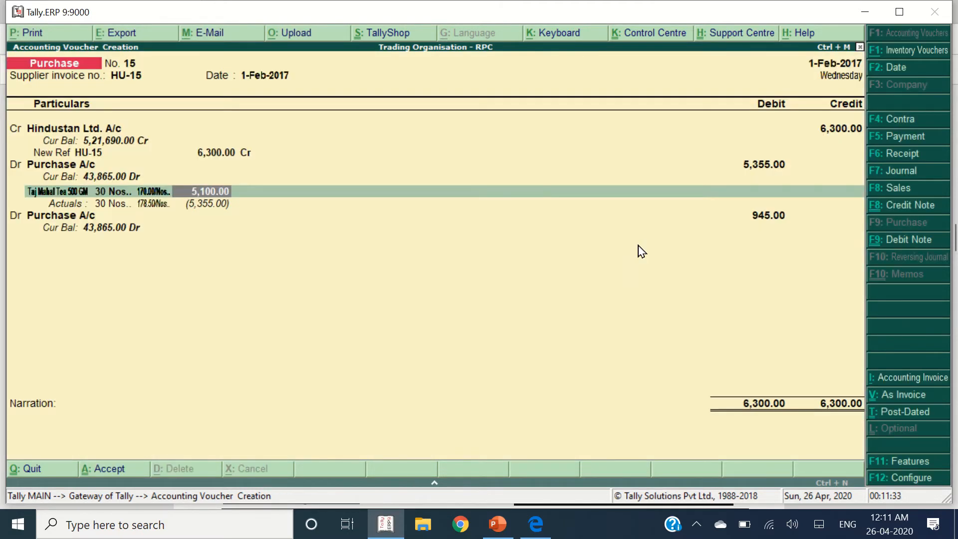
key(Return)
Step: Check the next item in the PDF exercise and add Red Lable 500 GM under Purchase A/c, stored in the Warehouse godown
key(alt+Tab)
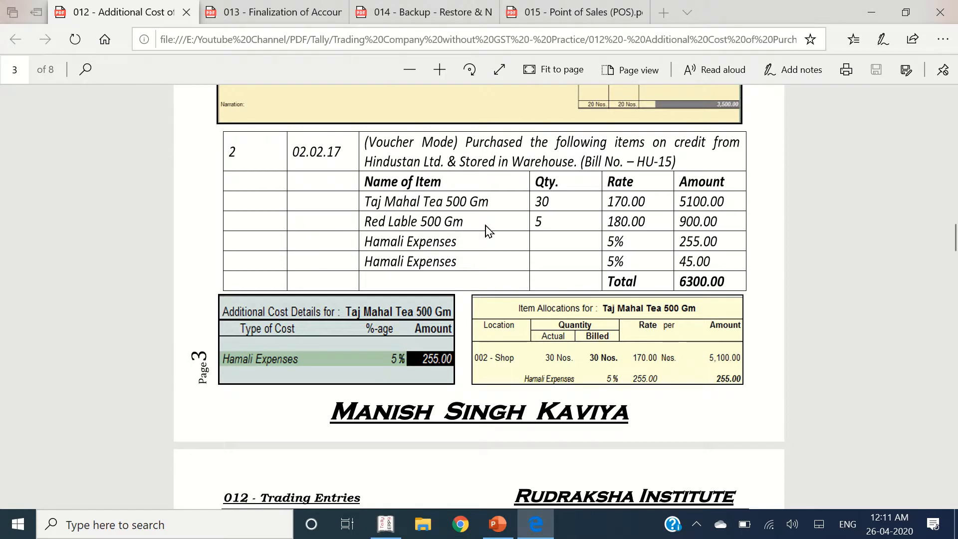
key(alt+Tab)
text(Red)
key(Down)
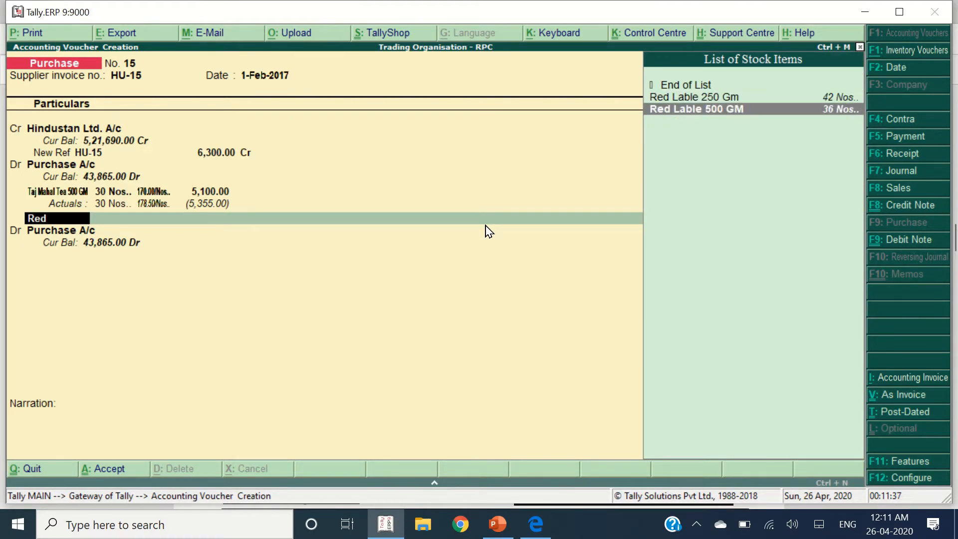
key(Return)
key(Return)
Step: Enter the exercise quantity of 5 Nos. for Red Lable 500 GM at 180.00 each and proceed to its additional cost details
key(alt+Tab)
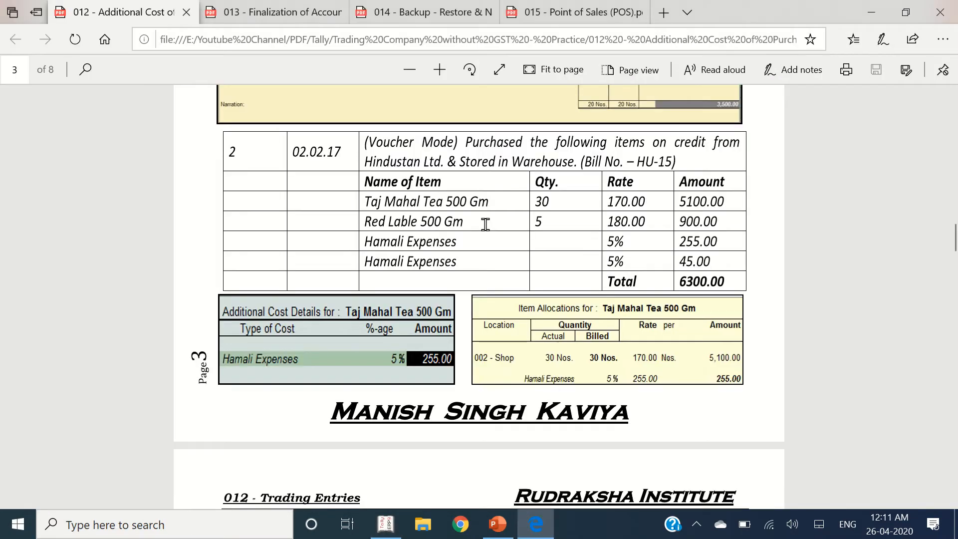
key(alt+Tab)
text(5)
key(Return)
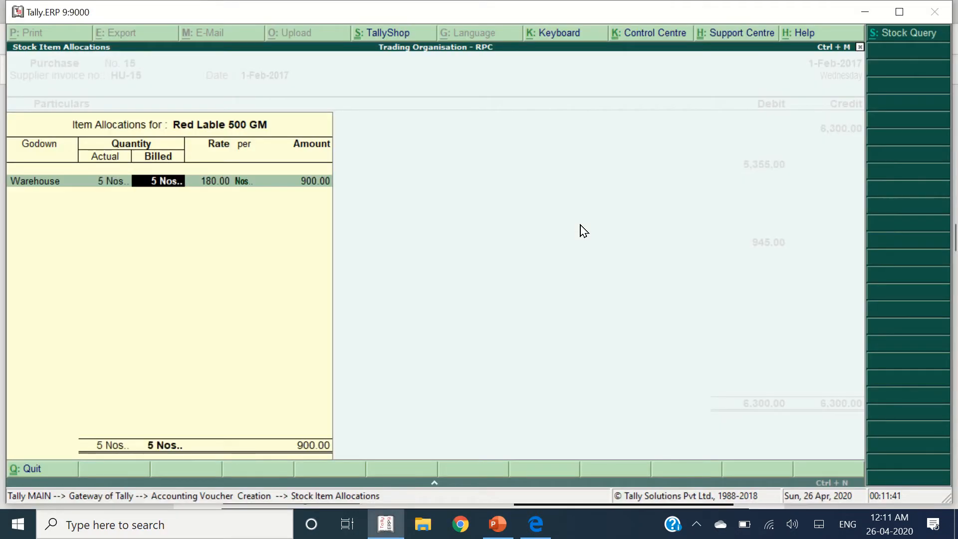
key(Return)
key(Return)
key(Return)
key(Return)
Step: Add Hamali Expenses at 5% as additional cost for Red Lable 500 GM, as in the PDF exercise, and accept its allocations
key(alt+Tab)
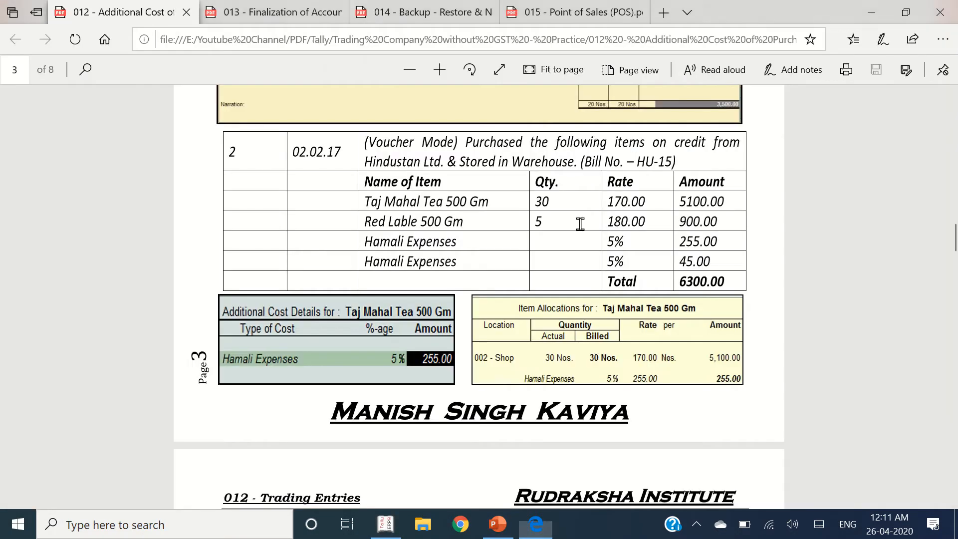
key(alt+Tab)
text(Hama)
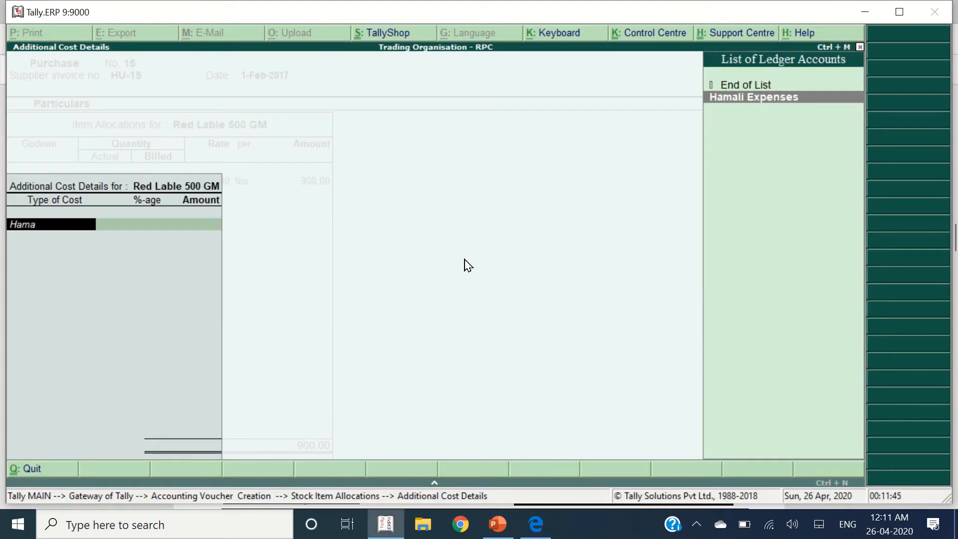
key(Return)
key(alt+Tab)
key(alt+Tab)
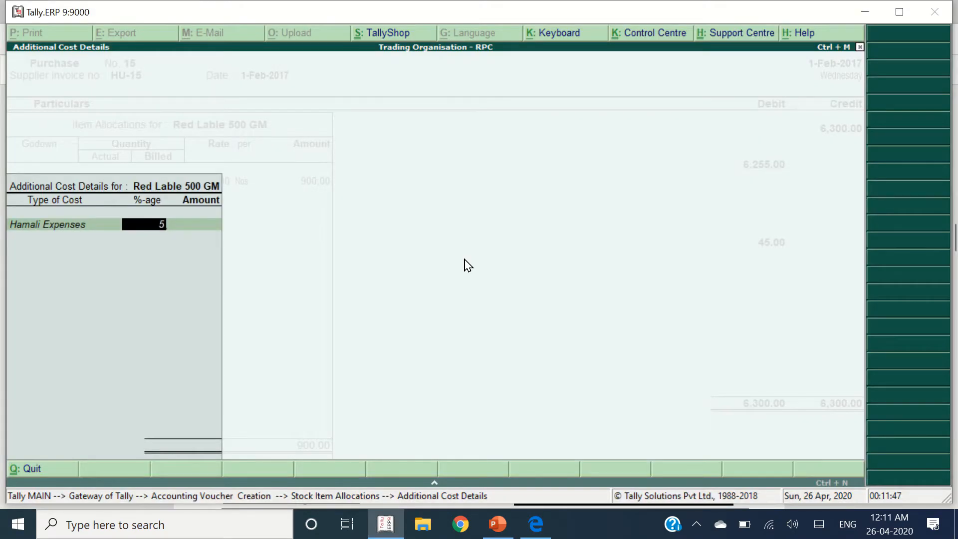
key(Return)
key(Return)
key(Return)
key(Return)
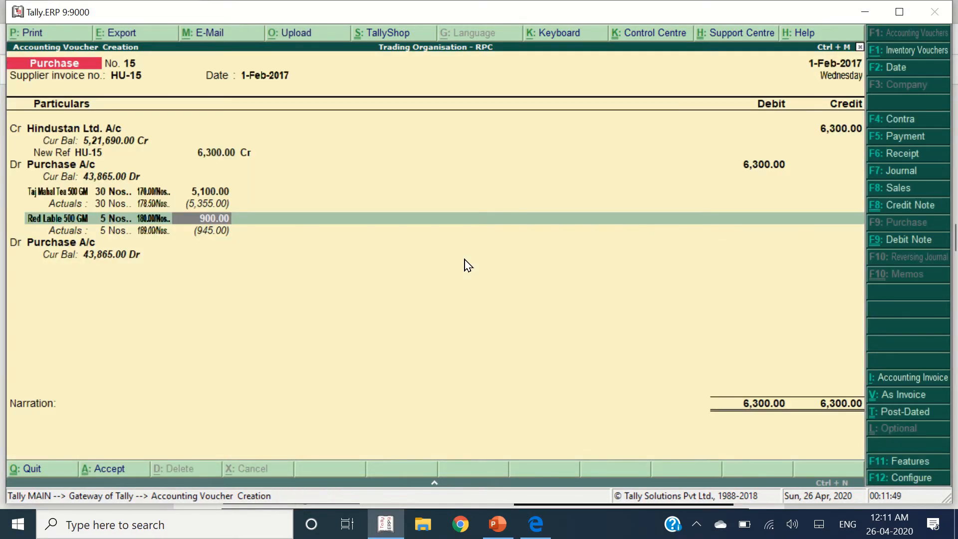
Step: End the item list, leave the narration blank and save purchase voucher 15
key(Return)
key(Return)
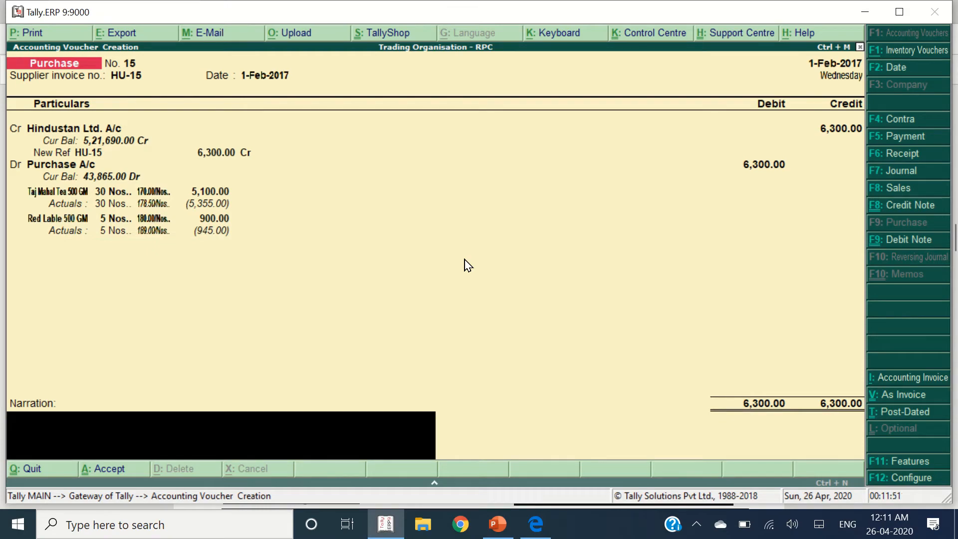
key(Return)
key(Return)
Step: Review the sample voucher and find the Report on Additional Cost Detail instructions in the PDF notes
key(alt+Tab)
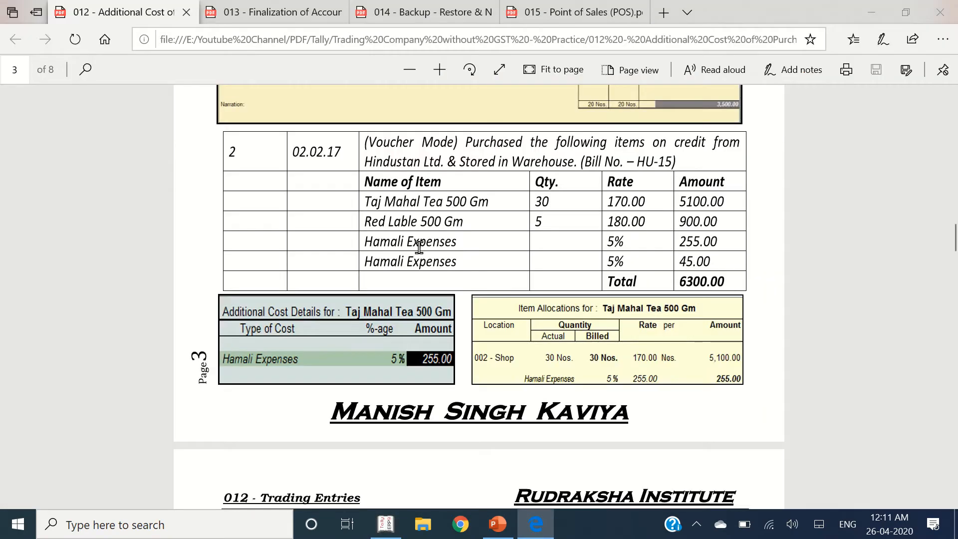
scroll(379, 260, down, 10)
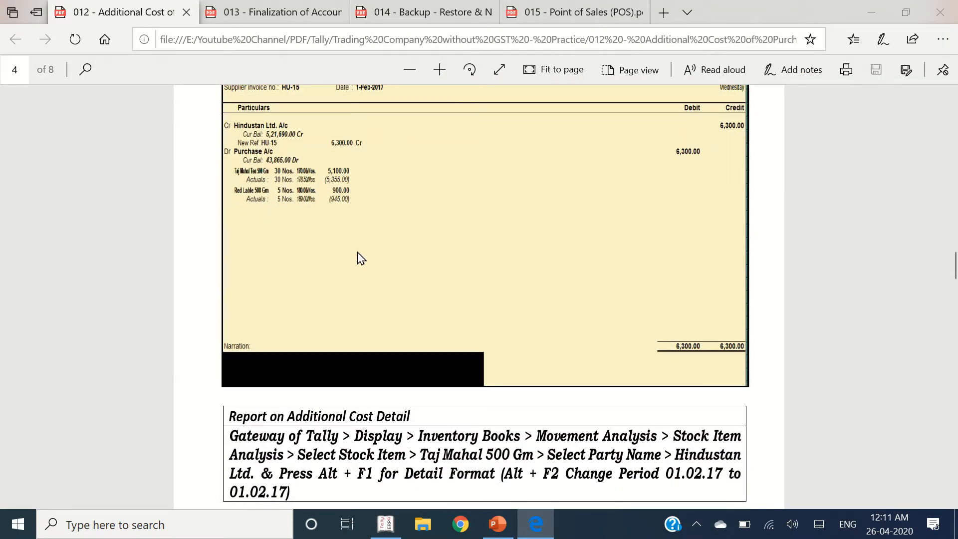
scroll(360, 258, down, 5)
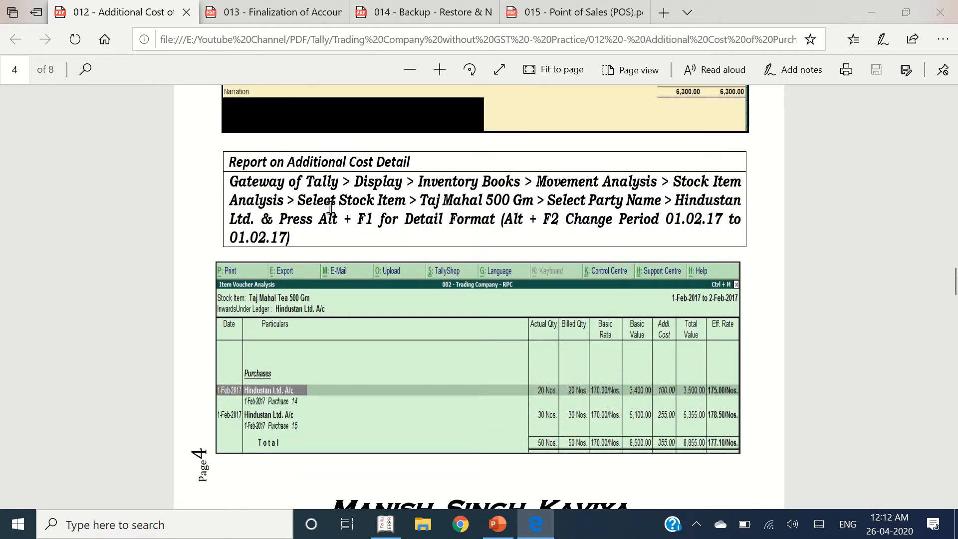
Step: Switch back to Tally.ERP 9 and quit the blank purchase voucher to reach the Gateway of Tally
key(alt+Tab)
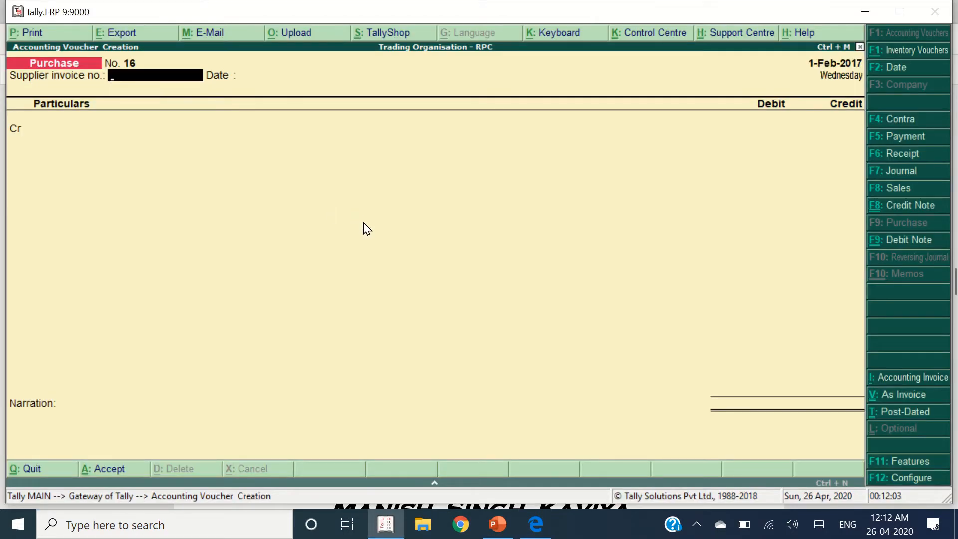
key(Escape)
key(Return)
key(Escape)
key(Escape)
key(Escape)
key(Escape)
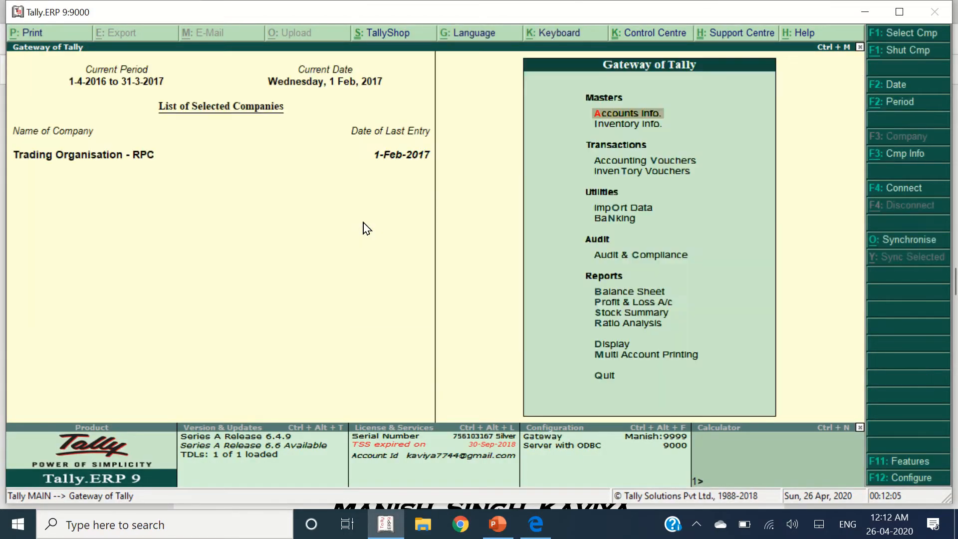
Step: Read the additional cost report path in the PDF notes, highlighting Inventory Books, Movement Analysis and Taj Mahal 500 Gm
key(alt+Tab)
drag(356, 185, 480, 183)
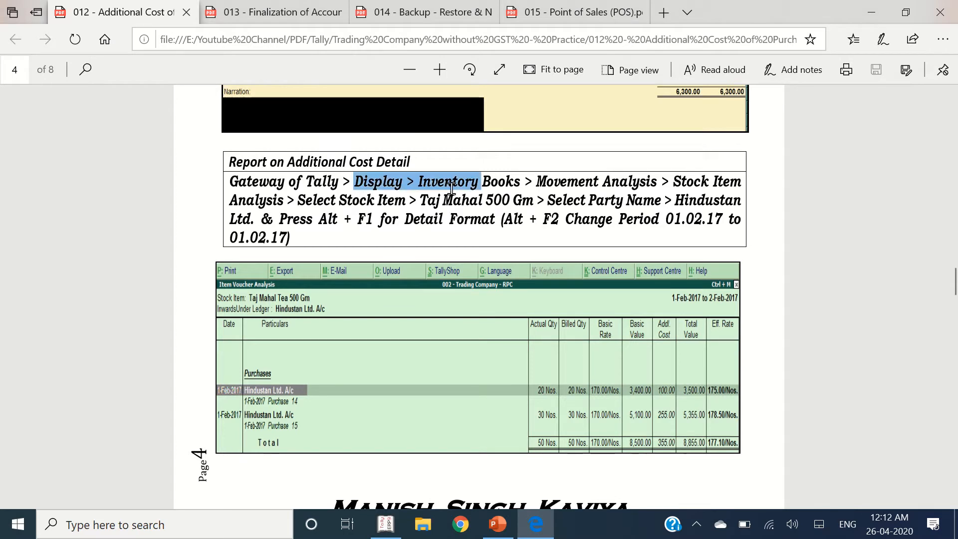
click(572, 183)
drag(559, 183, 740, 181)
drag(421, 202, 537, 201)
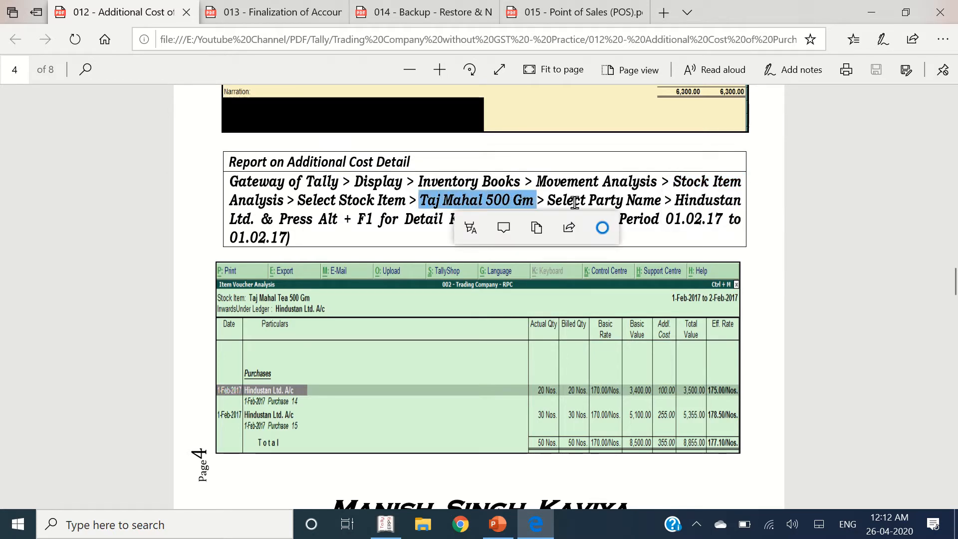
Step: Return to Tally.ERP 9 and open the Inventory Books among the display reports
key(alt+Tab)
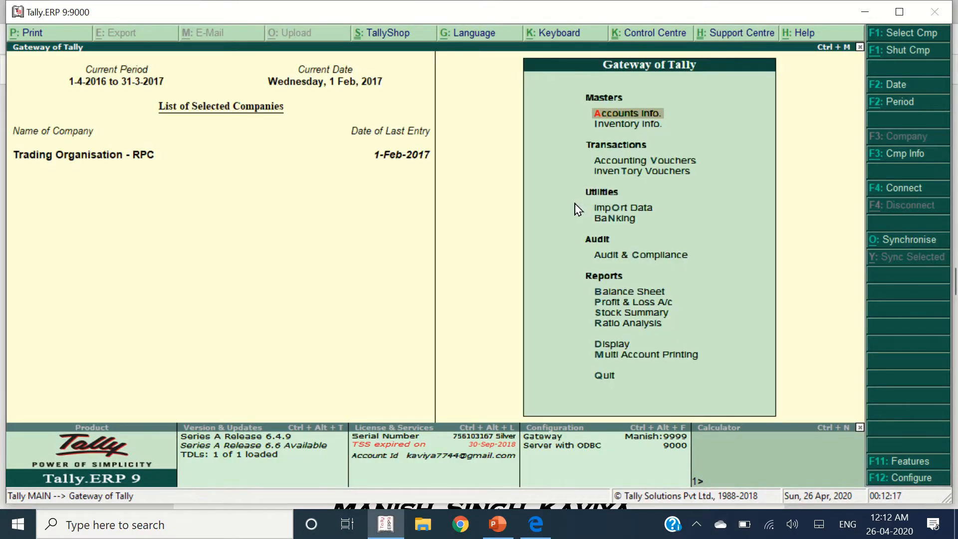
key(Up)
key(Up)
key(Return)
key(Down)
key(Down)
key(Down)
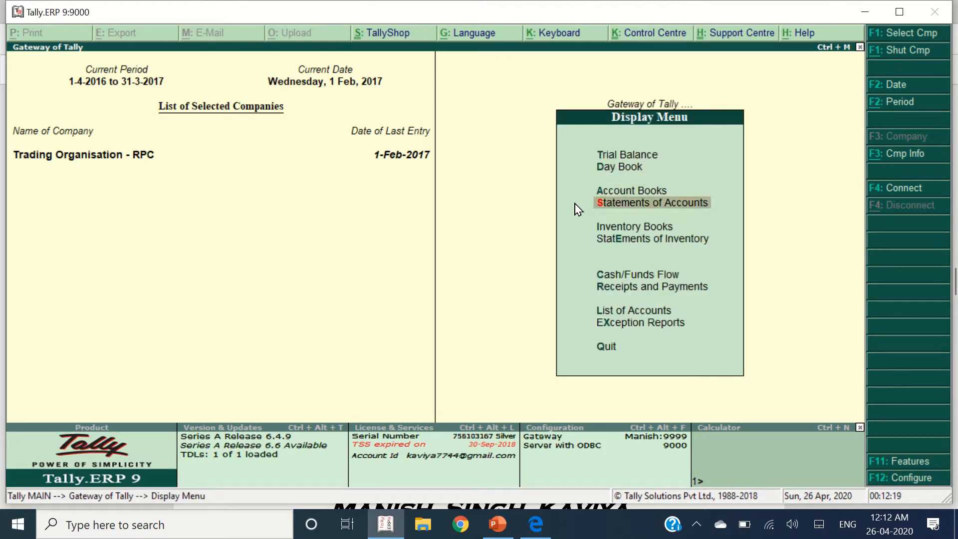
key(Down)
key(Down)
key(Down)
key(Down)
key(Down)
key(Up)
key(Up)
key(Up)
key(Up)
key(Up)
key(Up)
key(Up)
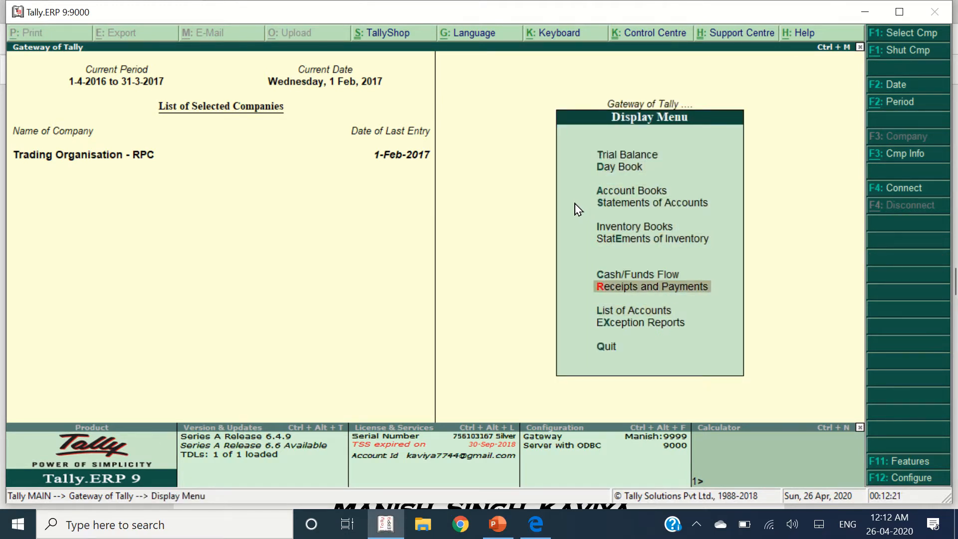
key(Down)
key(Down)
key(Down)
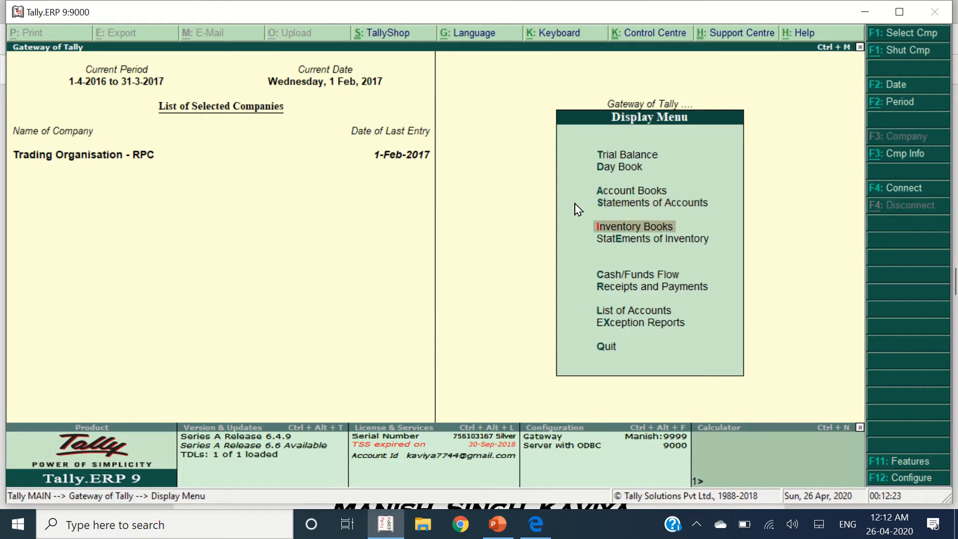
key(Return)
Step: Display the stock item movement analysis for Taj Mahal Tea 500 GM
key(Down)
key(Down)
key(Down)
key(Down)
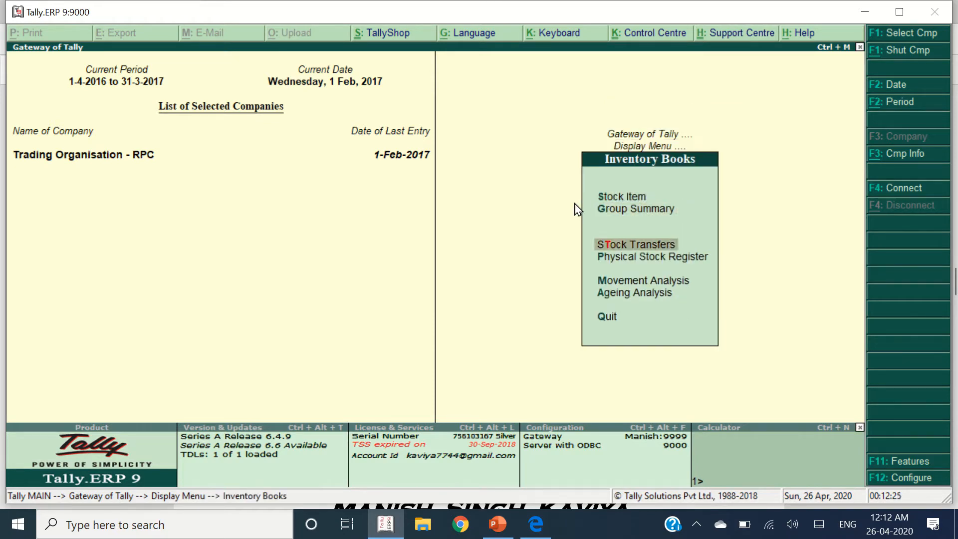
key(Return)
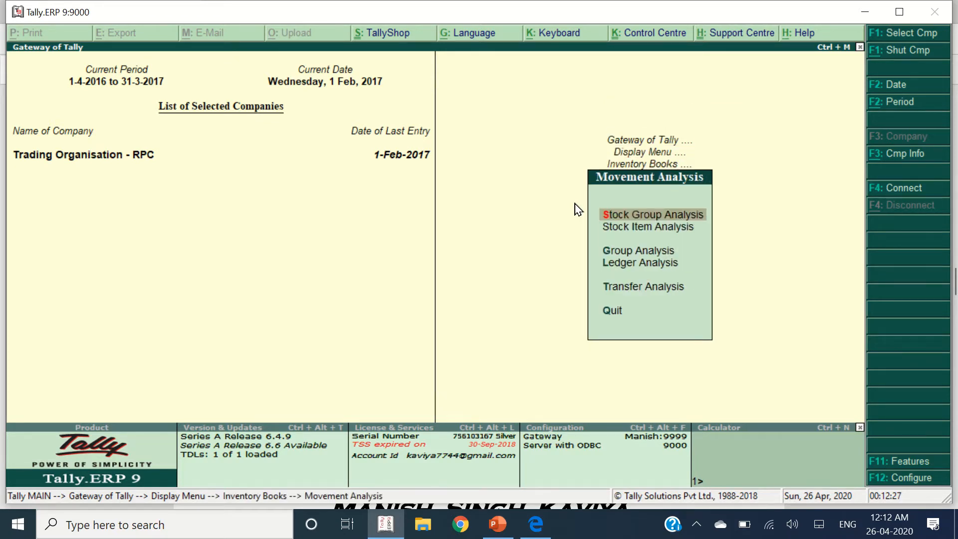
key(Down)
key(Return)
text(taj)
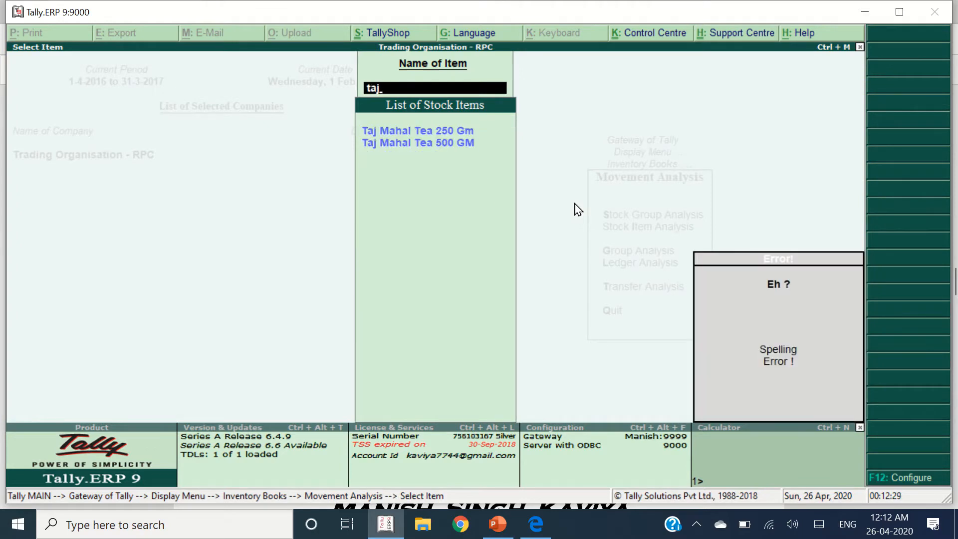
key(Down)
key(Return)
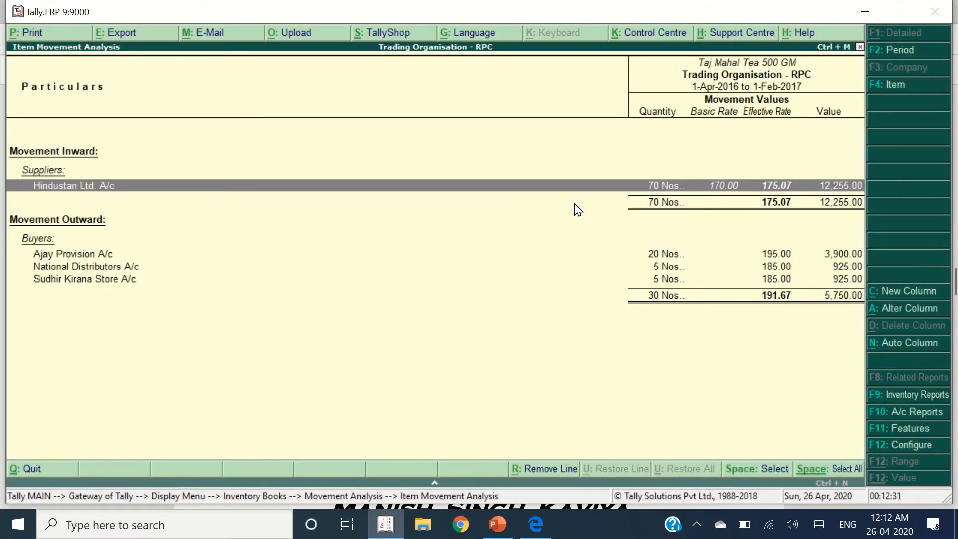
Step: Open the Hindustan Ltd. A/c inward purchases and examine the additional cost and effective rate of each voucher
key(Return)
key(Down)
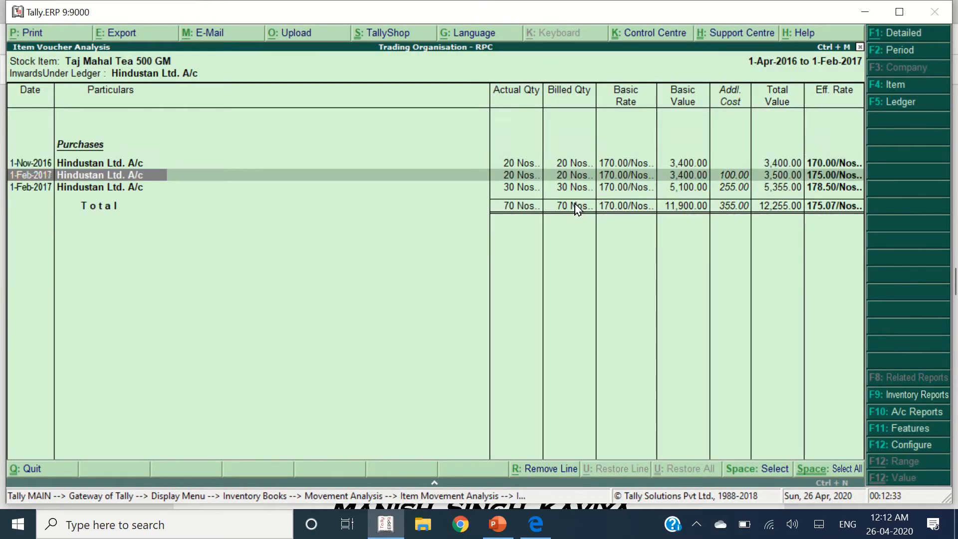
key(Up)
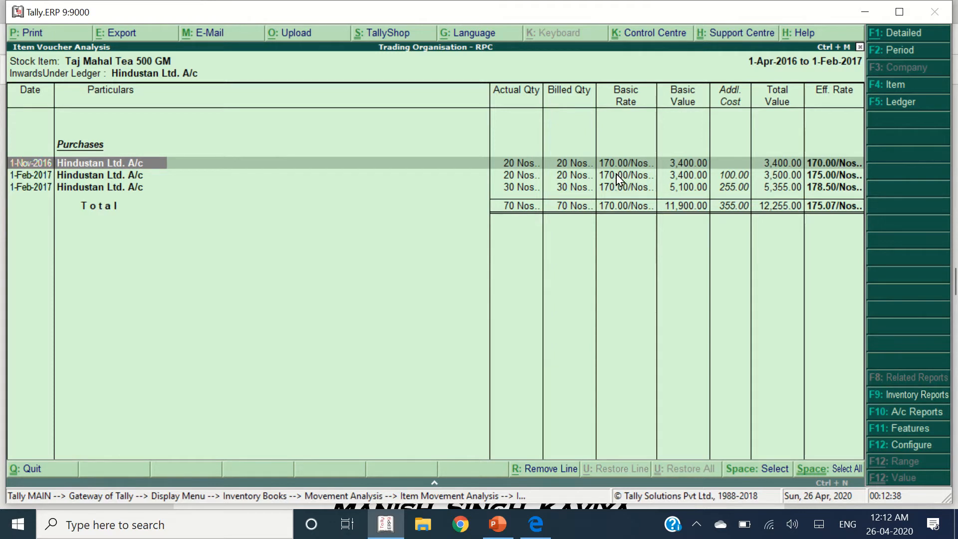
key(Down)
key(Down)
key(Up)
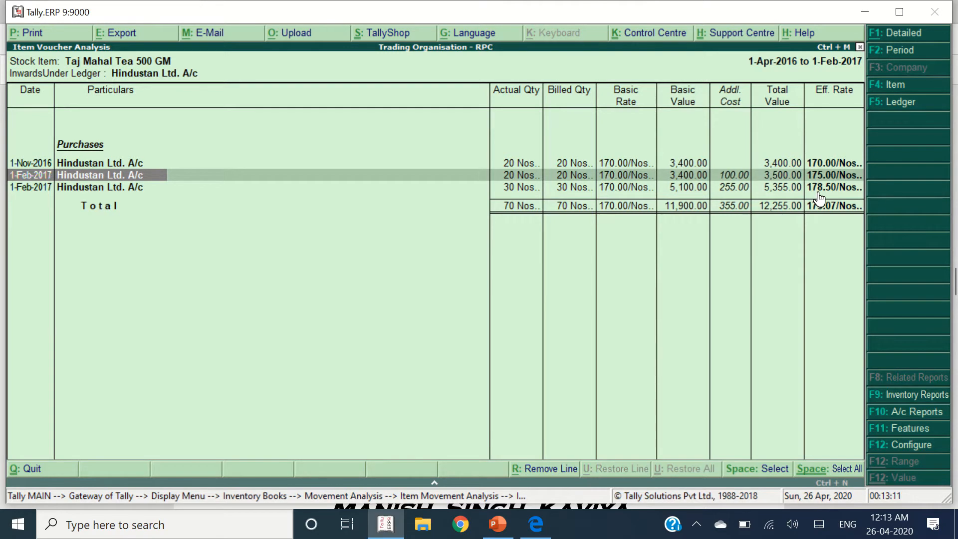
Step: Close the voucher analysis and all its parent reports to get back to the Gateway of Tally
key(Escape)
key(Escape)
key(Escape)
key(Escape)
key(Escape)
key(Escape)
key(Escape)
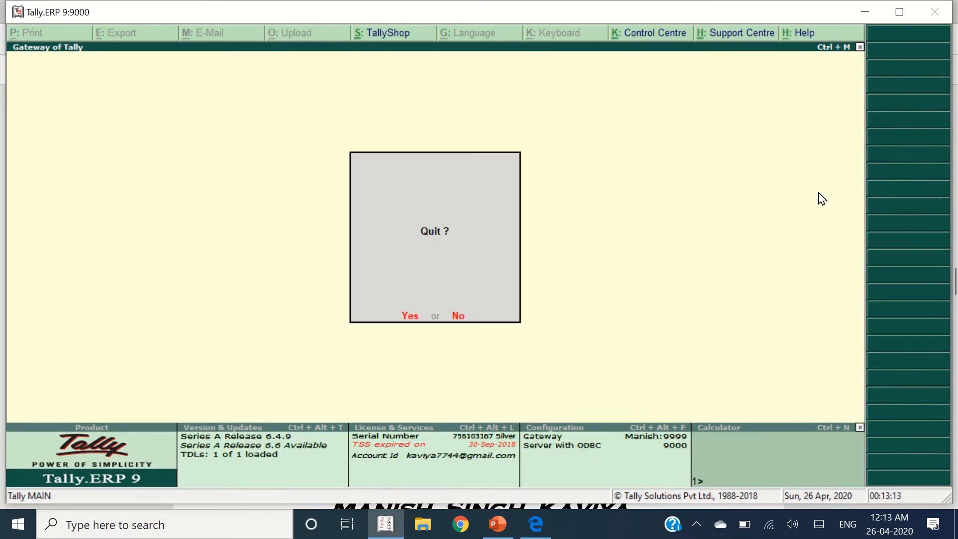
Step: Switch to the PDF notes, find Create the following Ledgers on page 5 and highlight the three listed ledgers
key(alt+Tab)
scroll(533, 270, down, 5)
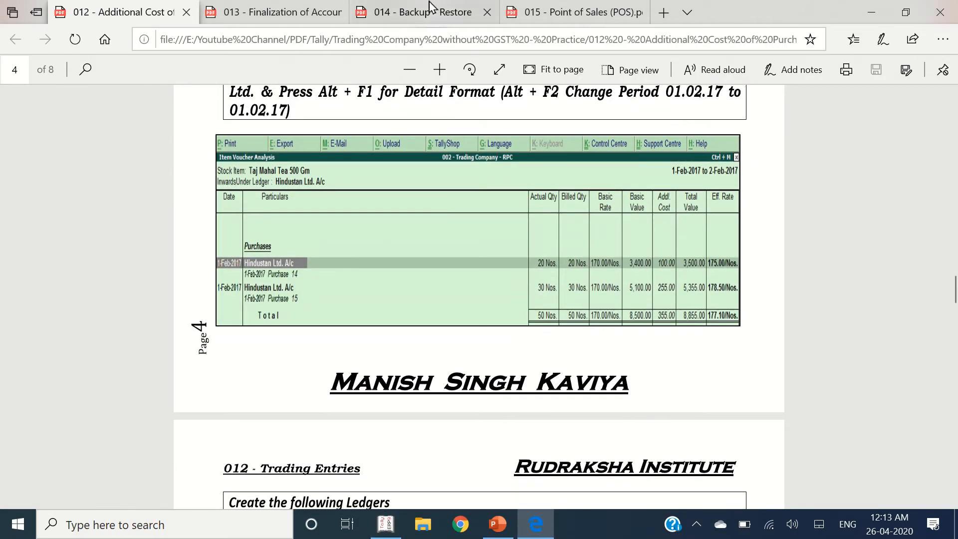
scroll(444, 263, down, 3)
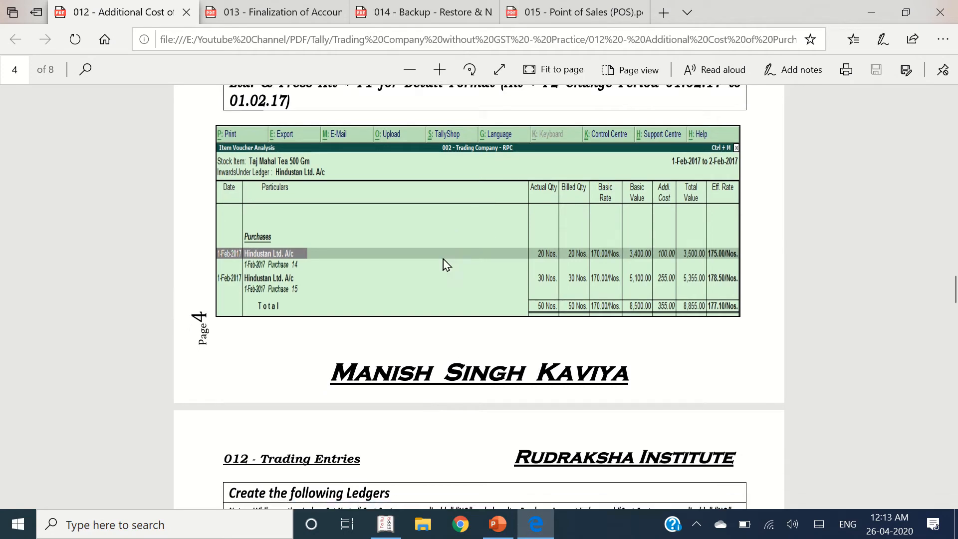
scroll(431, 280, down, 6)
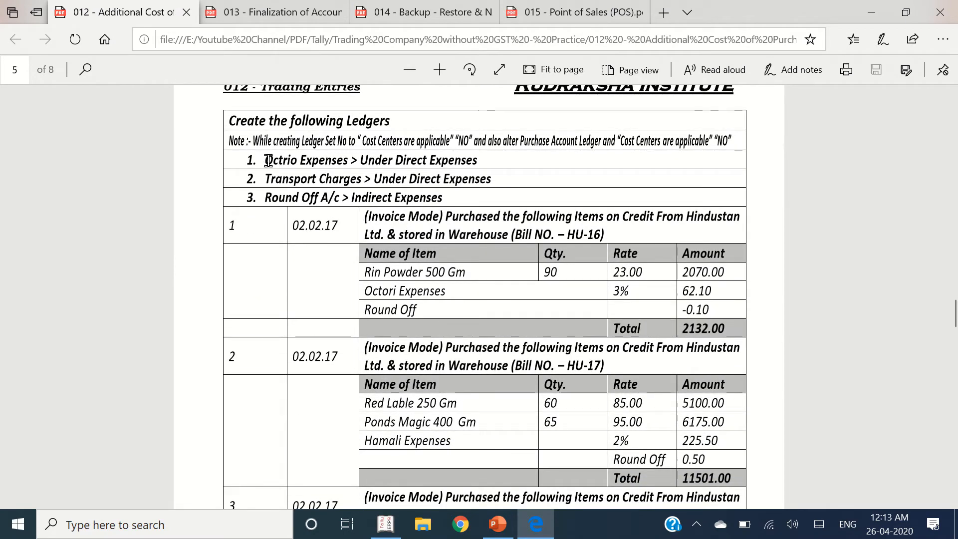
drag(265, 160, 464, 196)
Step: Return to Tally.ERP 9 and start a new ledger named Octori Expenses A/c
key(alt+Tab)
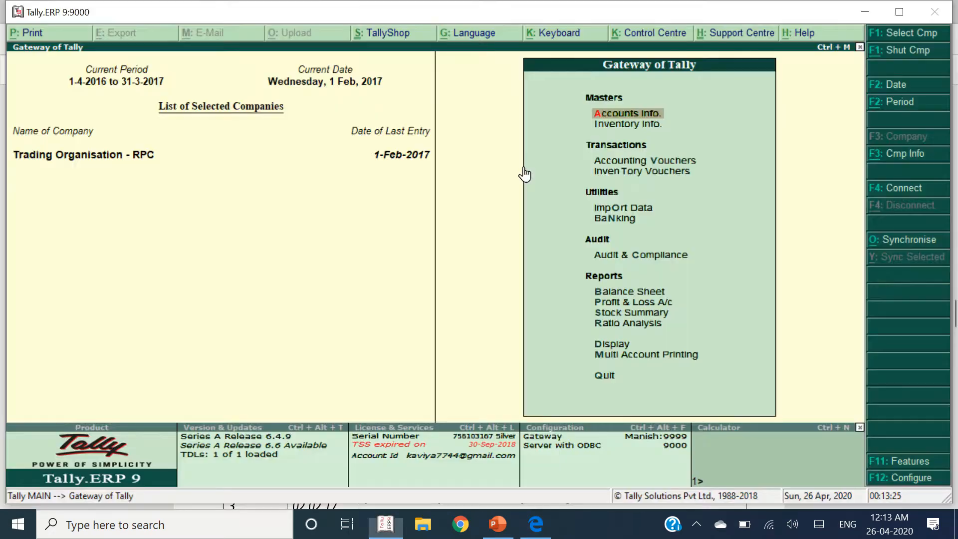
key(Return)
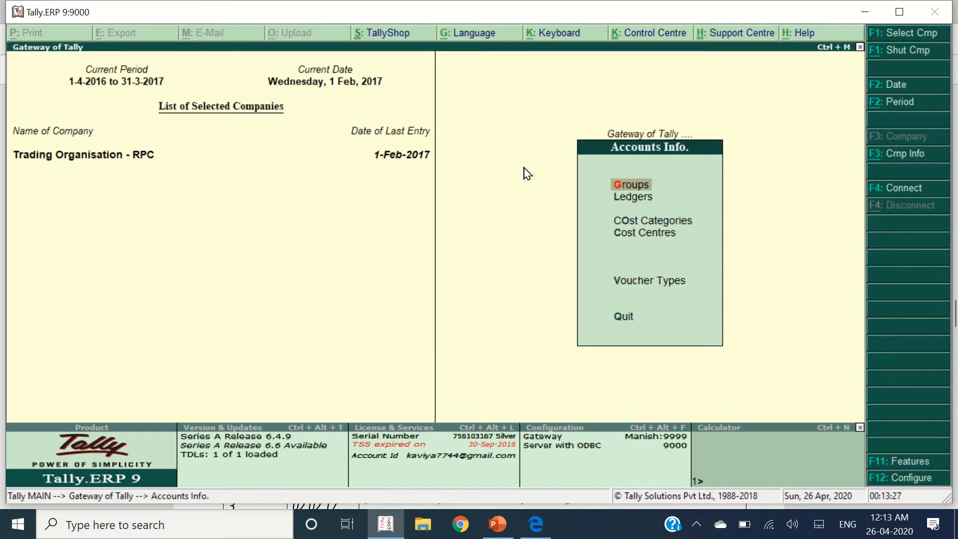
key(l)
key(Return)
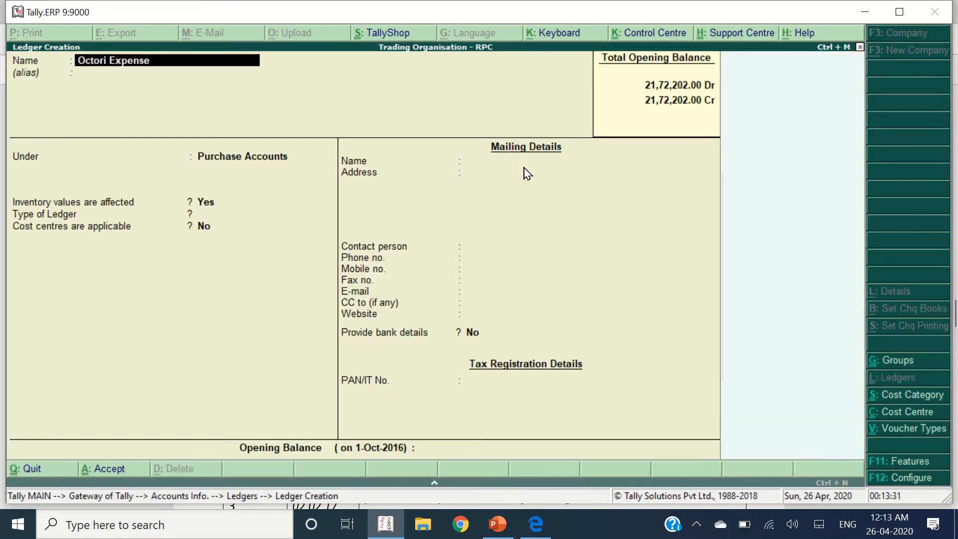
text(/c)
key(Return)
Step: Check the ledger's group in the PDF notes, place it under Direct Expenses with cost centres set to No, and save it
key(alt+Tab)
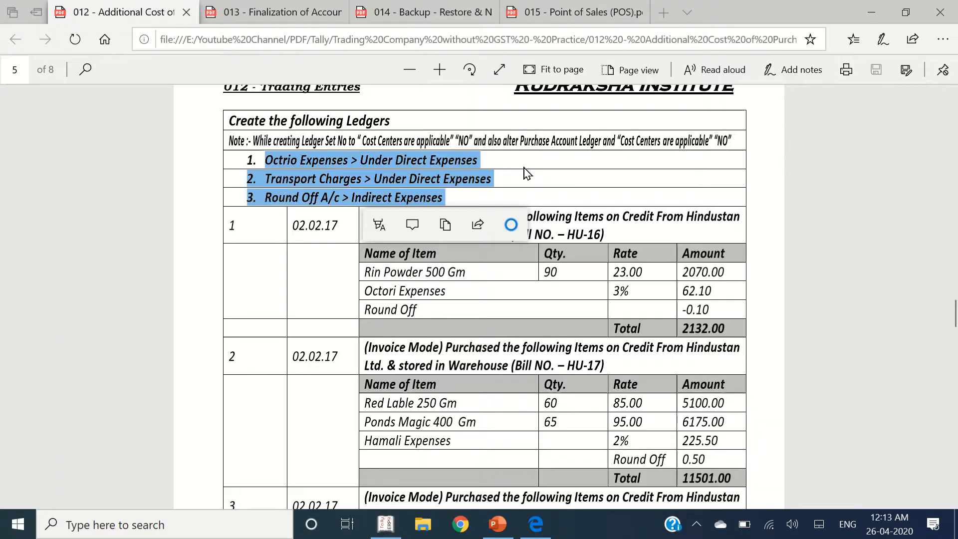
key(alt+Tab)
text(Dire)
key(Return)
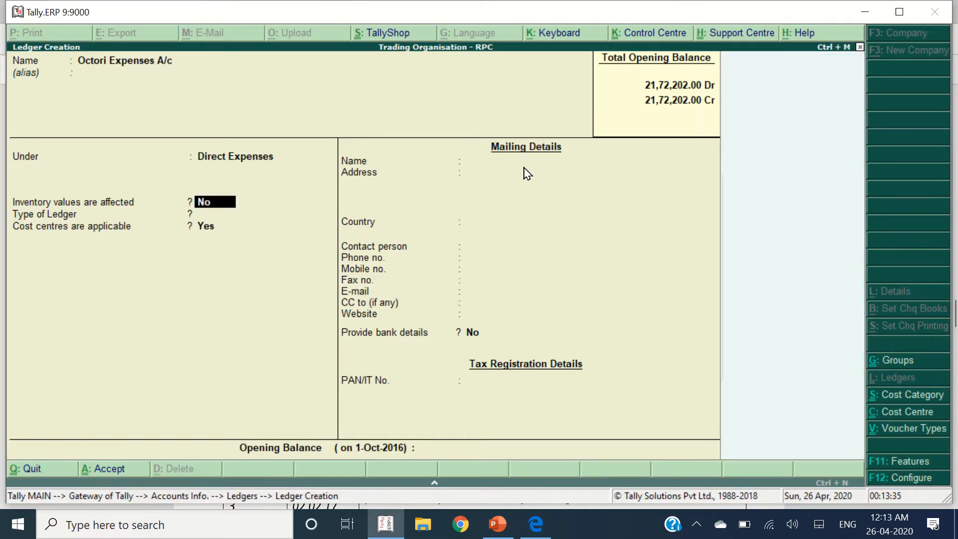
key(Return)
key(Return)
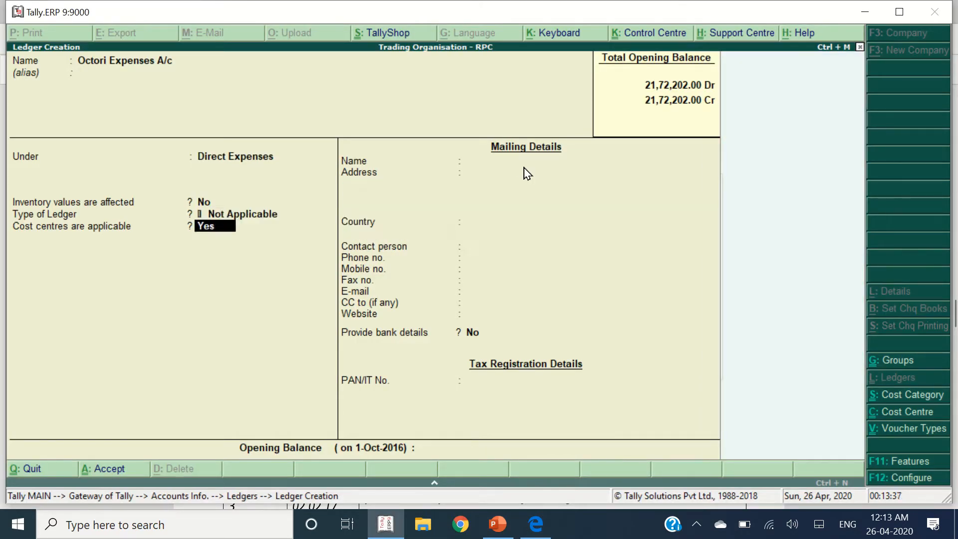
text(n)
key(Return)
key(Return)
key(Return)
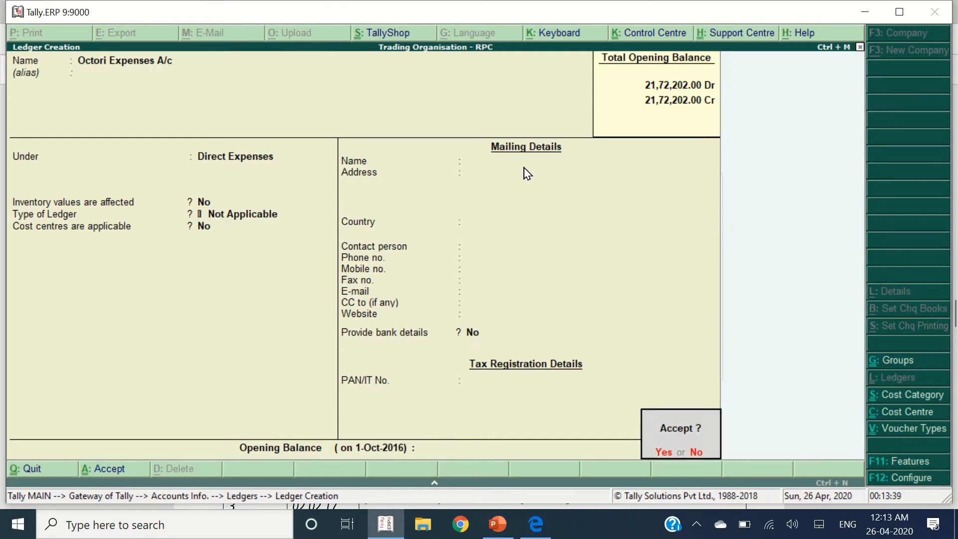
key(Return)
Step: Check the second ledger in the PDF notes and create Transportation Charges under Direct Expenses with cost centres set to No
key(alt+Tab)
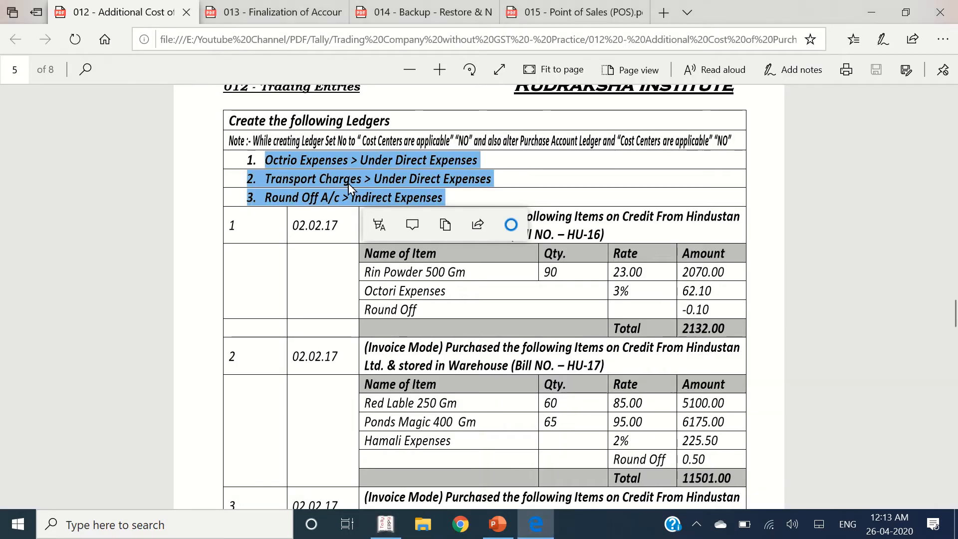
key(alt+Tab)
text(Tr)
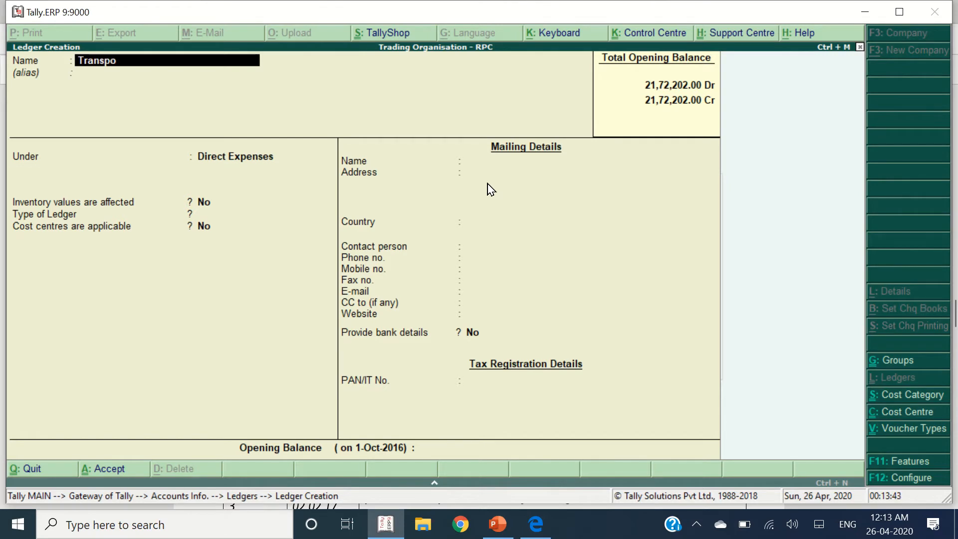
text(ansportation Charges)
key(Return)
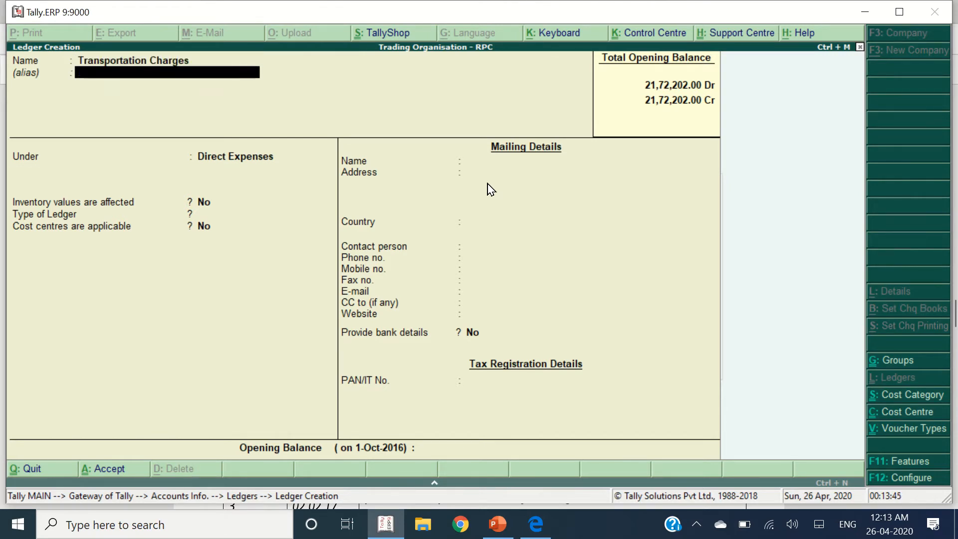
key(Return)
key(Return)
key(Return)
key(Return)
key(Return)
key(Return)
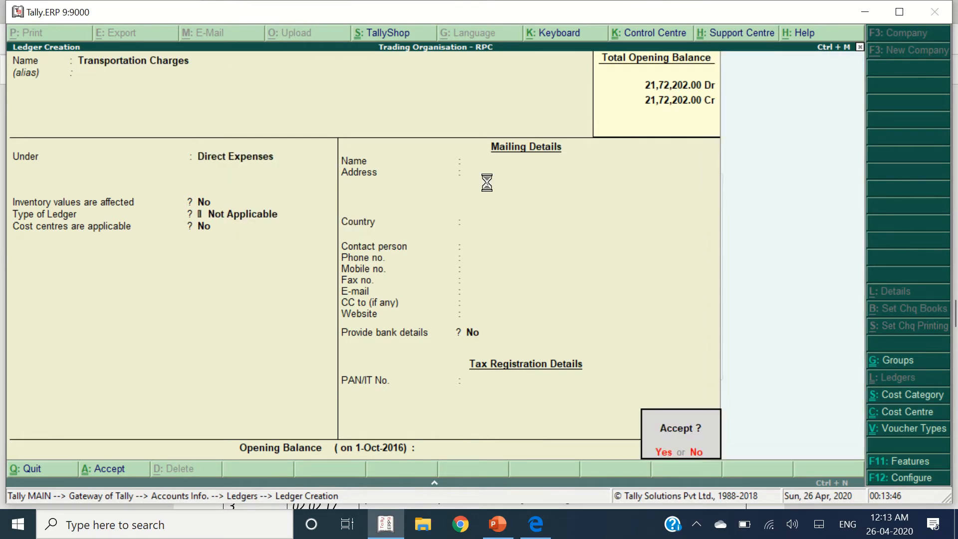
key(Return)
Step: Check the third ledger in the PDF notes and start a Round Off A/c ledger under Indirect Expenses
key(alt+Tab)
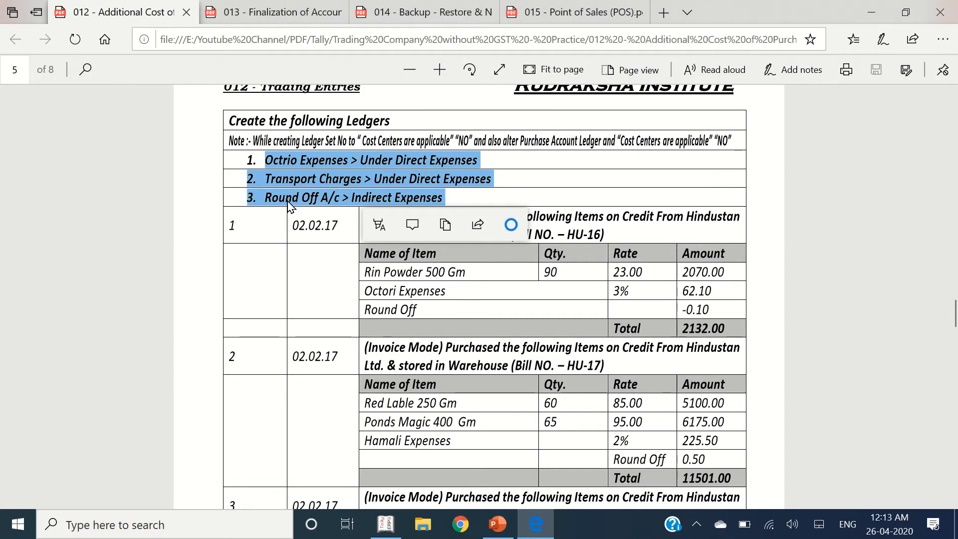
key(alt+Tab)
text(Rou)
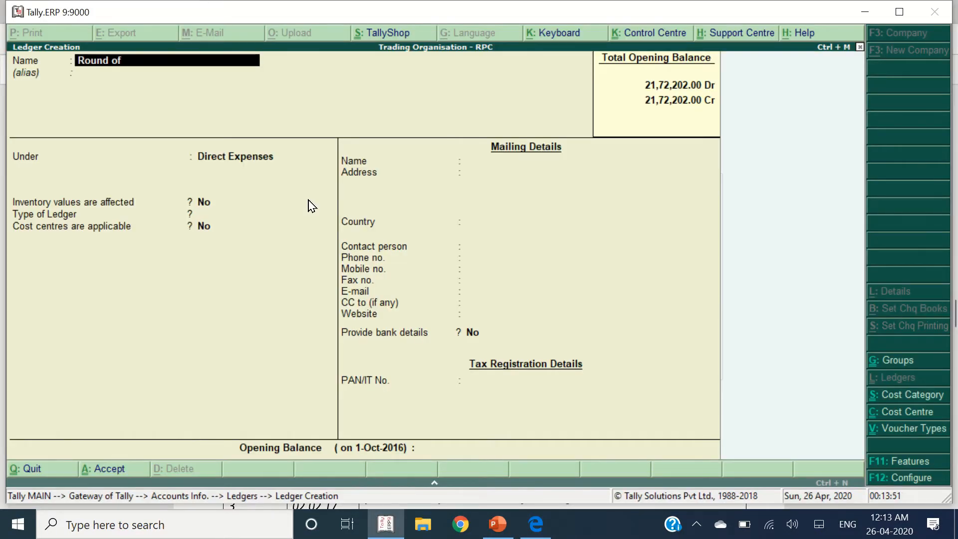
key(Return)
key(Return)
text(Indire)
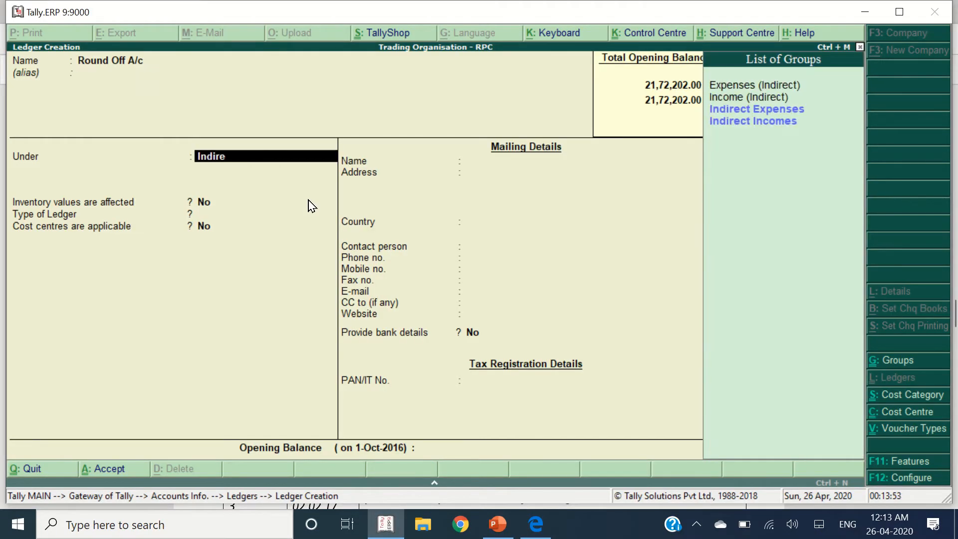
key(Down)
key(Return)
Step: Set cost centres to No for the Round Off A/c ledger and save it
key(Return)
key(Return)
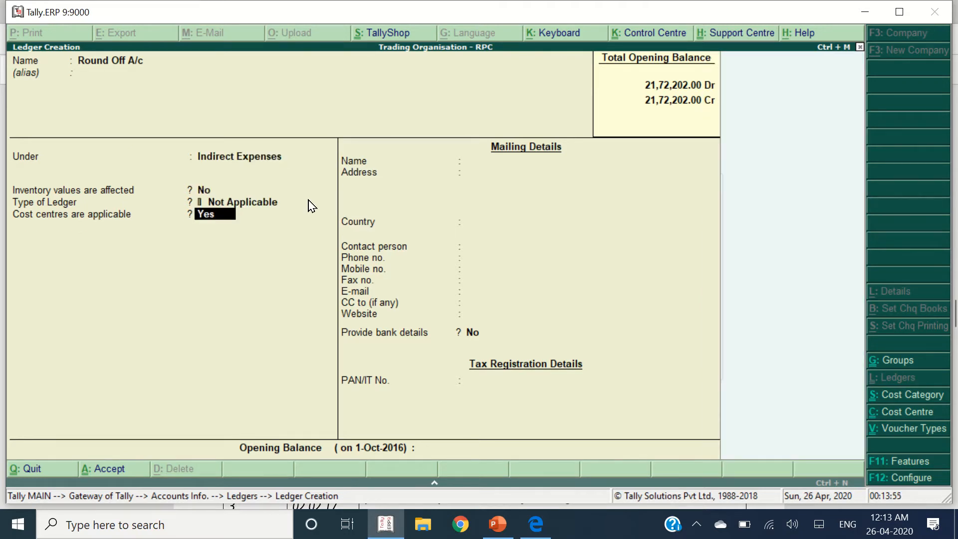
key(n)
key(Return)
key(Return)
Step: Read the first 02.02.17 purchase entry in the PDF notes, highlighting Invoice Mode and the entry's details
key(alt+Tab)
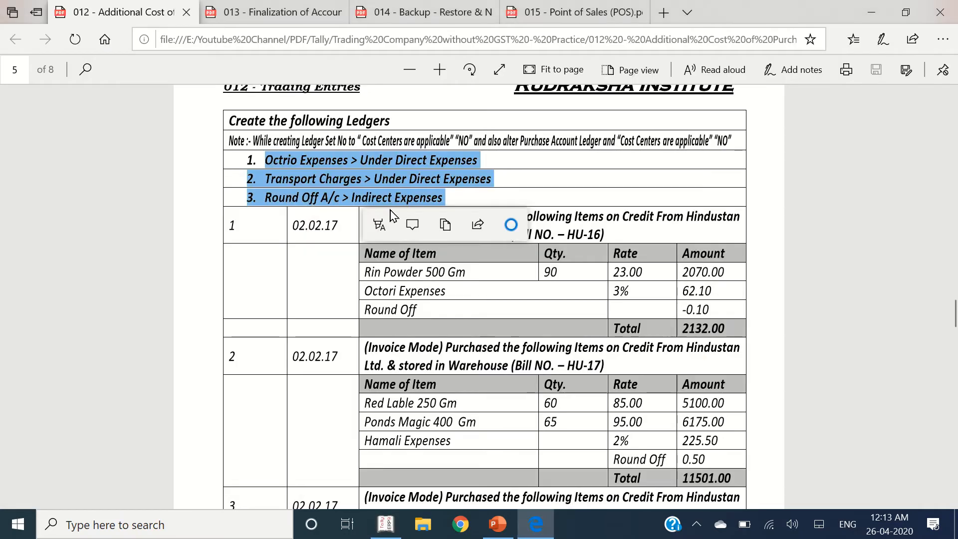
click(403, 274)
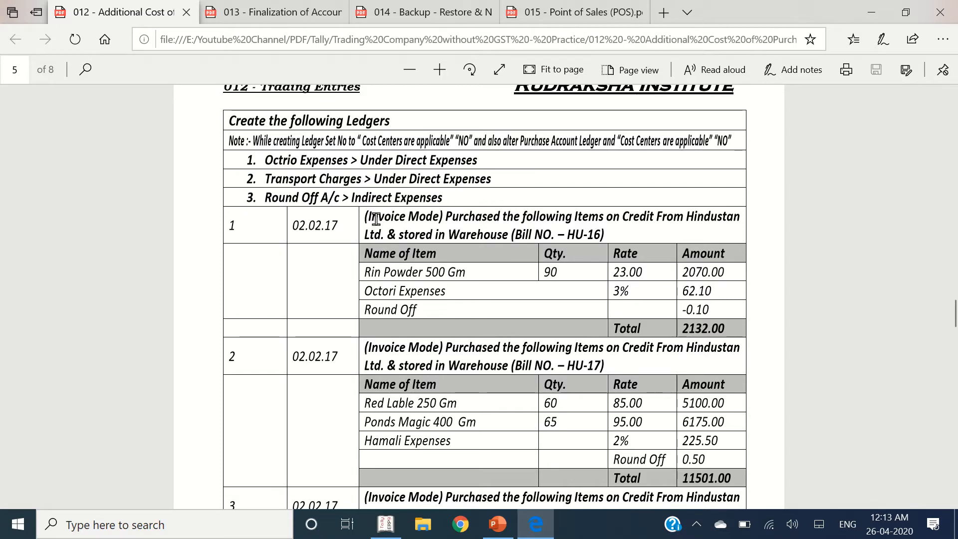
drag(376, 219, 485, 220)
drag(232, 226, 714, 312)
Step: Return to Tally.ERP 9, leave ledger creation and open a new purchase voucher in invoice mode
key(alt+Tab)
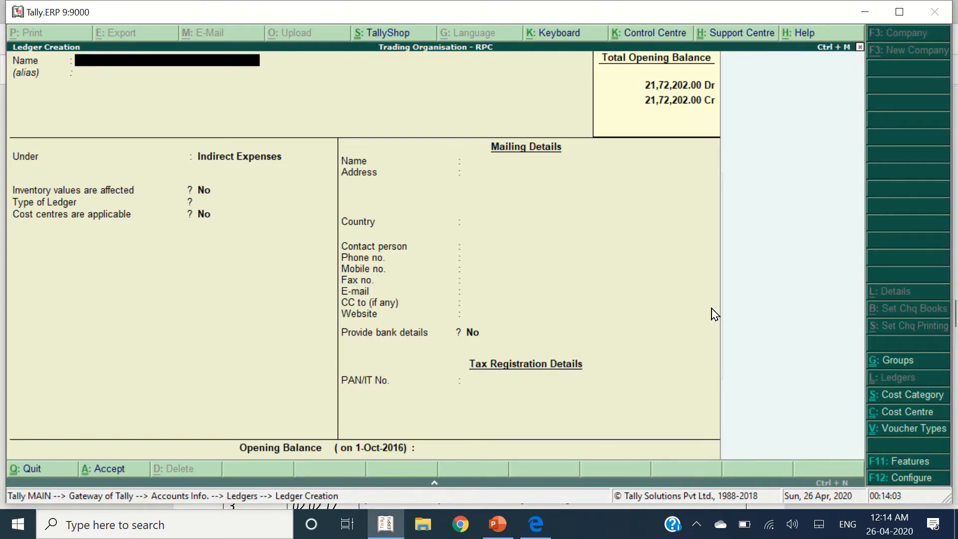
key(Escape)
key(Escape)
key(Escape)
key(Down)
key(Down)
key(Down)
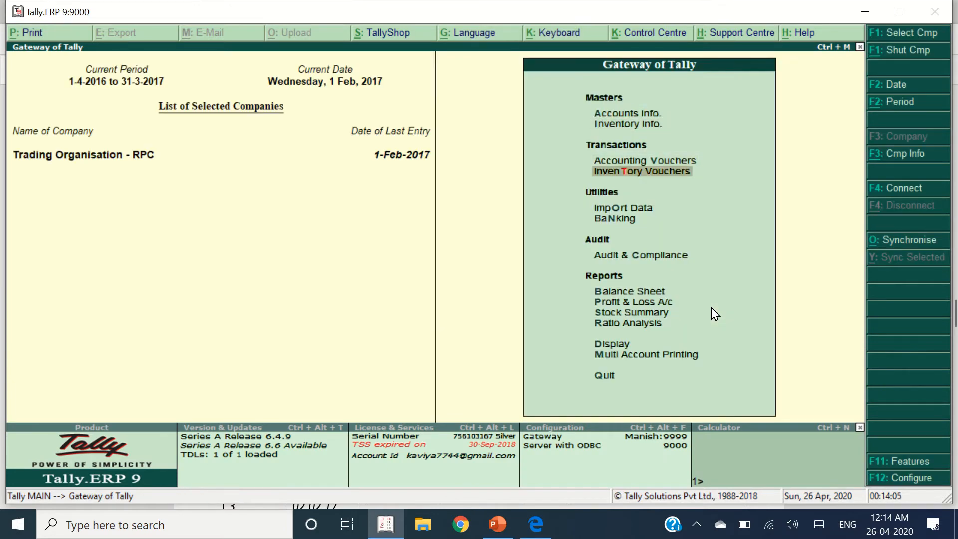
key(Up)
key(Return)
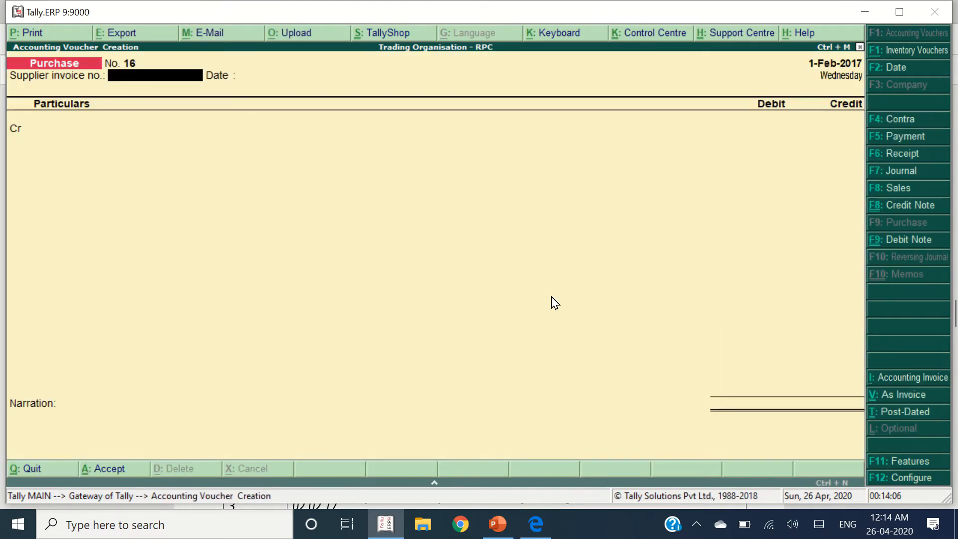
click(906, 403)
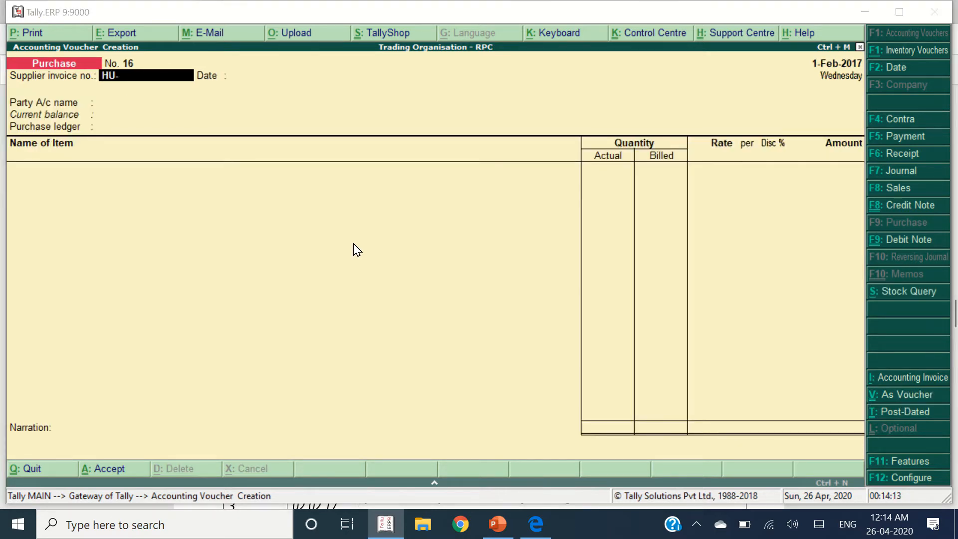
Step: Check the bill number in the PDF notes and enter supplier invoice number HU-16, accepting 1-Feb-2017 as its date
key(alt+Tab)
key(alt+Tab)
text(1)
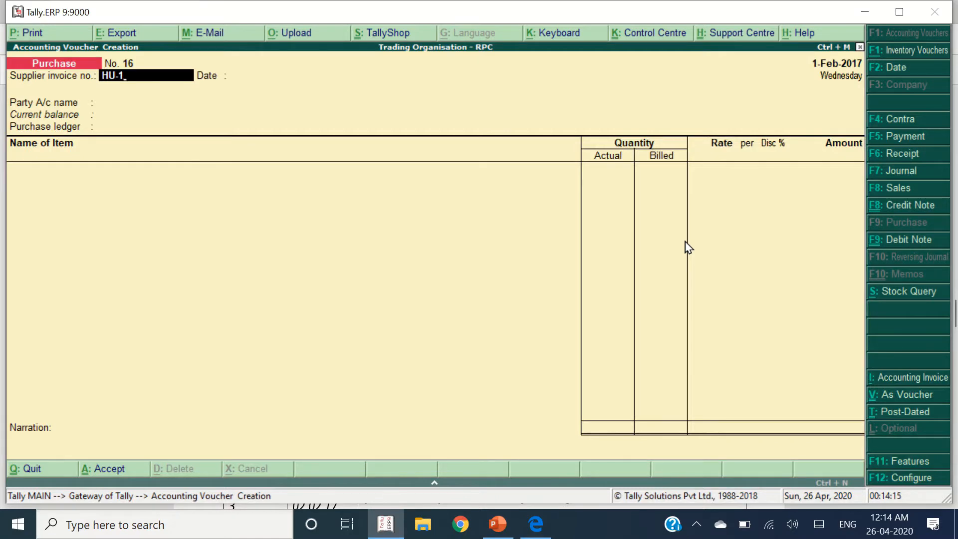
key(Return)
key(Return)
Step: Check the entry's date in the PDF notes and set the Tally purchase voucher date to 2-2-2017
key(alt+Tab)
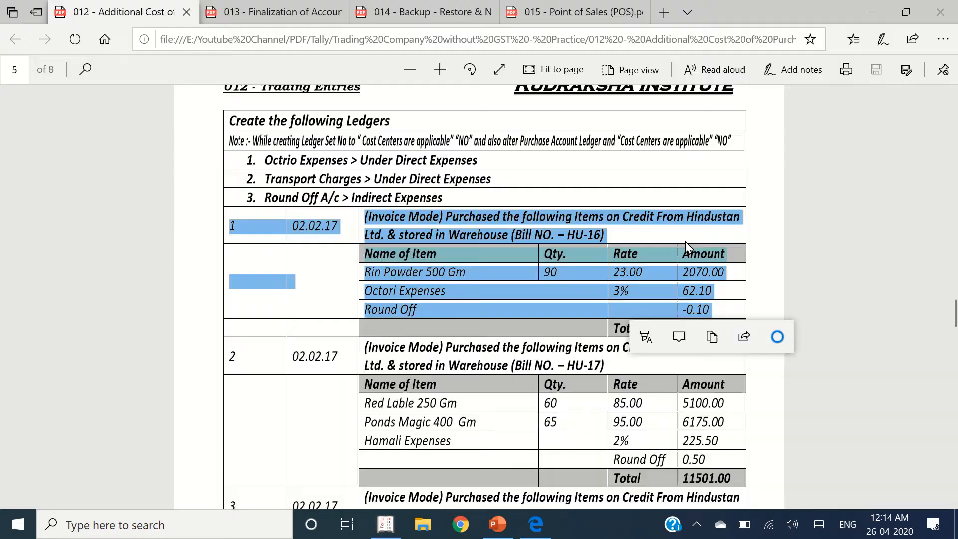
key(alt+Tab)
key(F2)
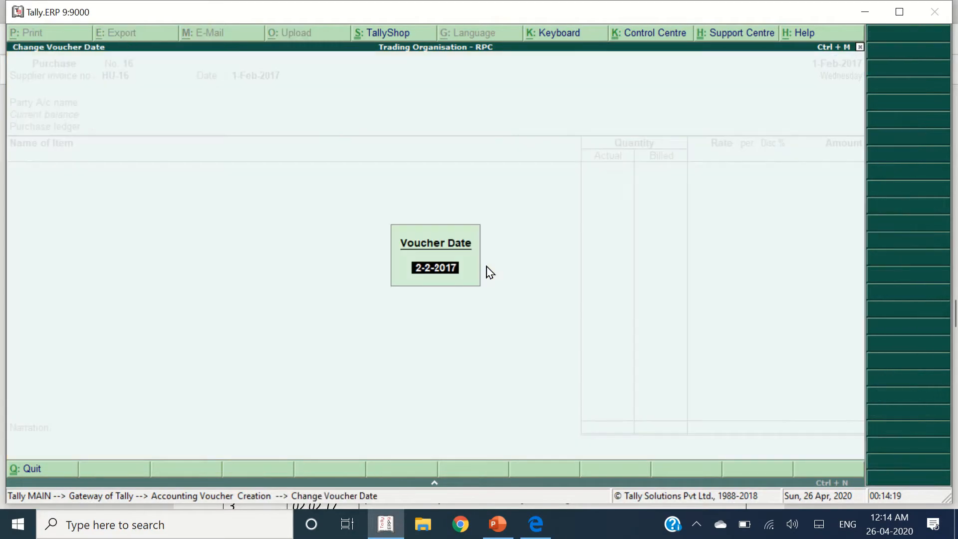
key(Return)
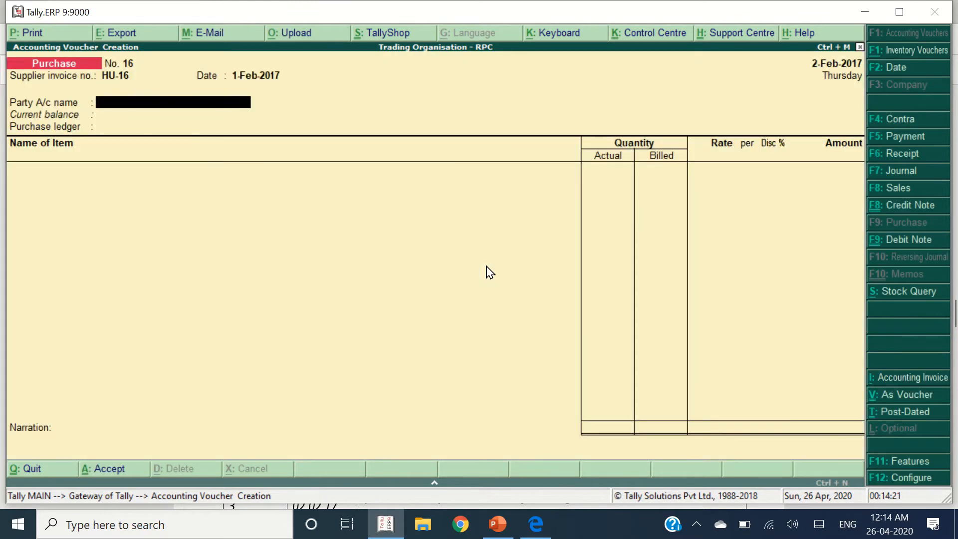
Step: Select Hindustan Ltd. A/c as the party, accept its supplier details and choose Purchase A/c as the purchase ledger
text(Hindu)
key(Return)
key(Return)
key(Return)
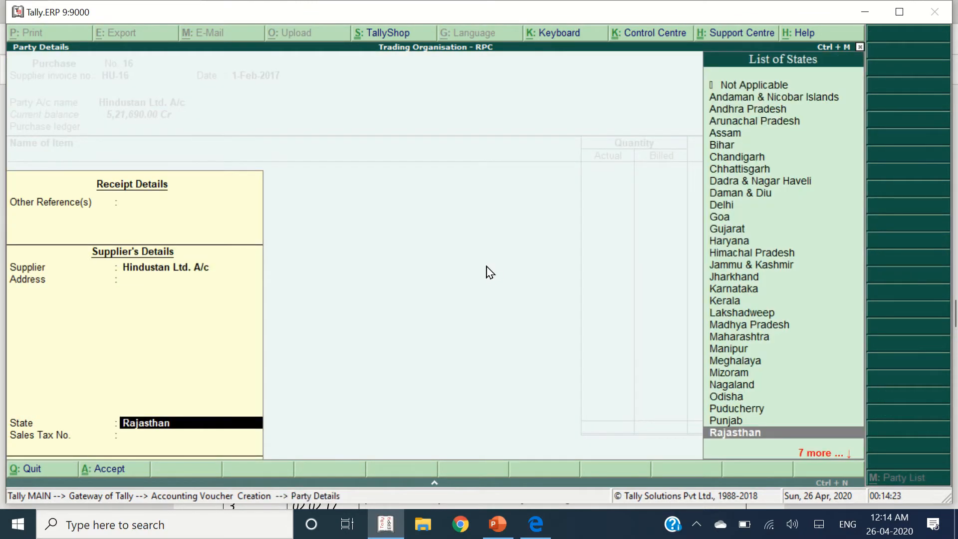
key(Return)
key(Return)
key(Return)
Step: Check the item in the PDF notes and add Rin Powder 500 Gm. to the voucher with Warehouse as its godown
key(alt+Tab)
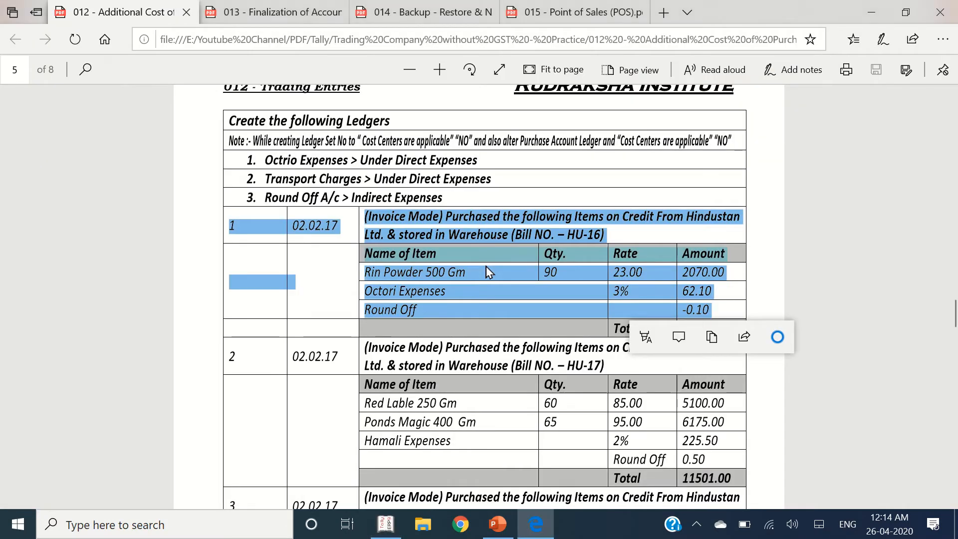
key(alt+Tab)
text(Rinp)
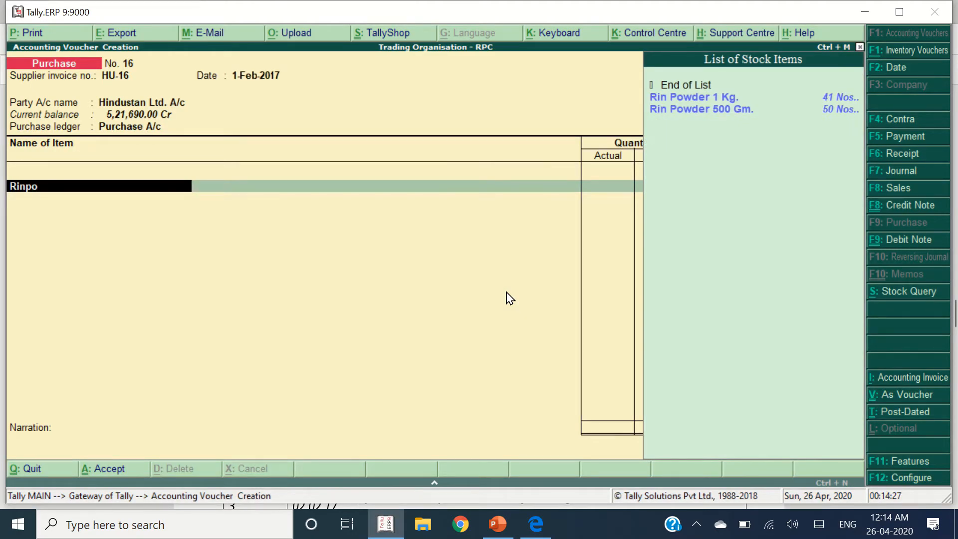
text(o)
key(Down)
key(Return)
key(Return)
Step: Allocate 90 Nos of Rin Powder 500 Gm. at a rate of 23.00, checking the figures against the PDF notes
key(alt+Tab)
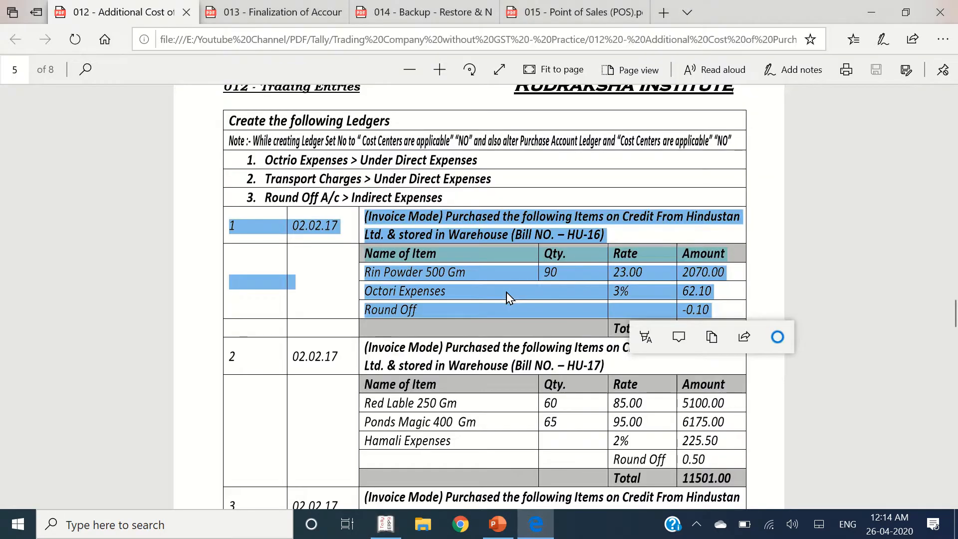
key(alt+Tab)
text(90)
key(Return)
key(Return)
key(Return)
key(Return)
key(Return)
key(Return)
key(Return)
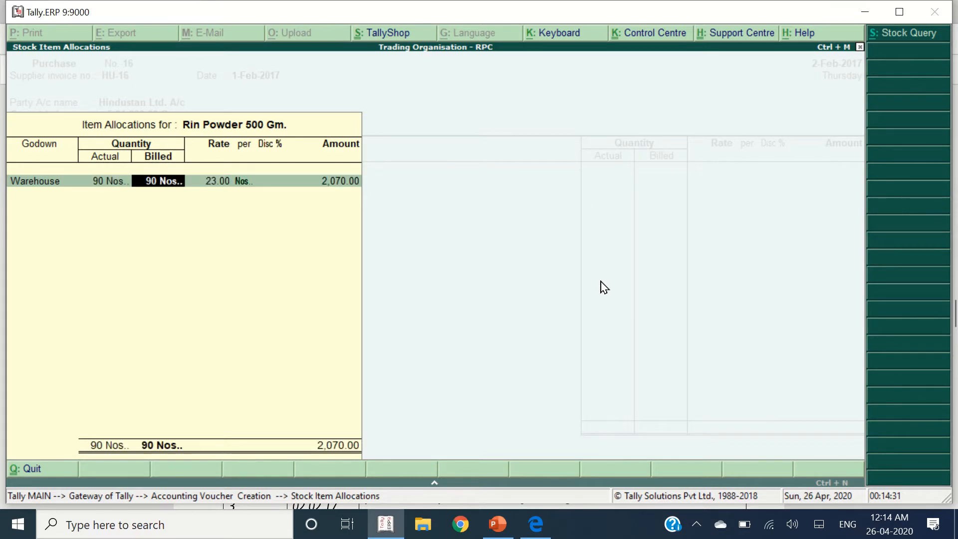
key(alt+Tab)
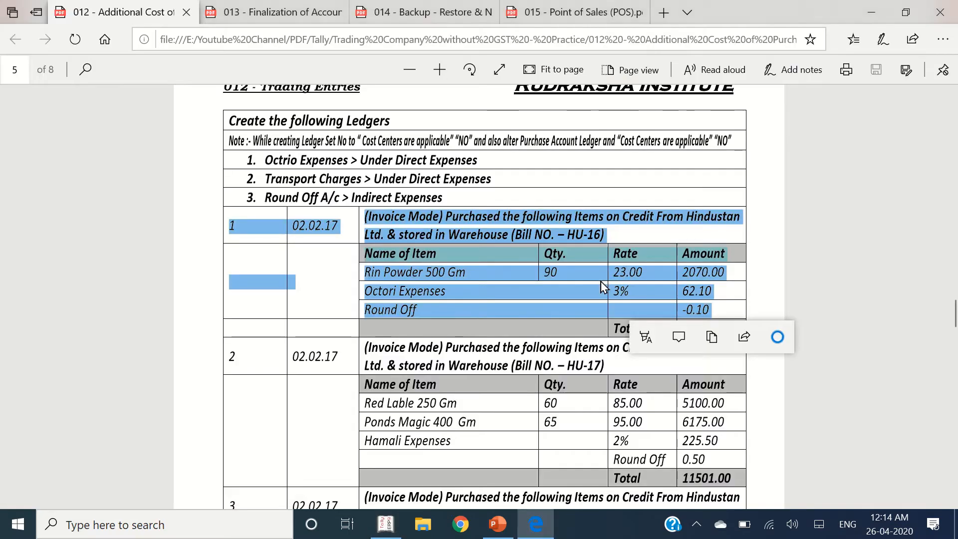
key(alt+Tab)
key(Return)
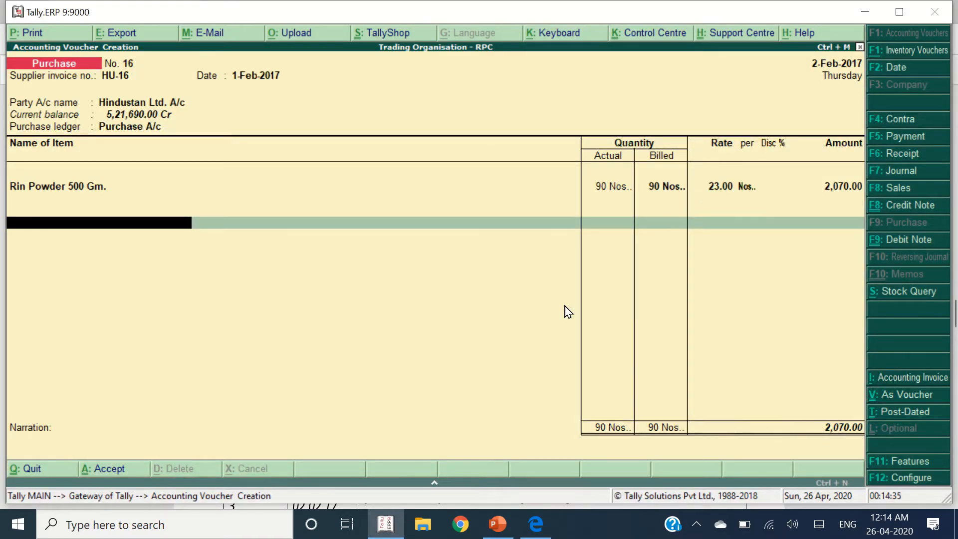
Step: Add Octori Expenses A/c to the purchase at a rate of 3%, checking the percentage in the PDF notes
text(Oct)
key(Return)
key(Return)
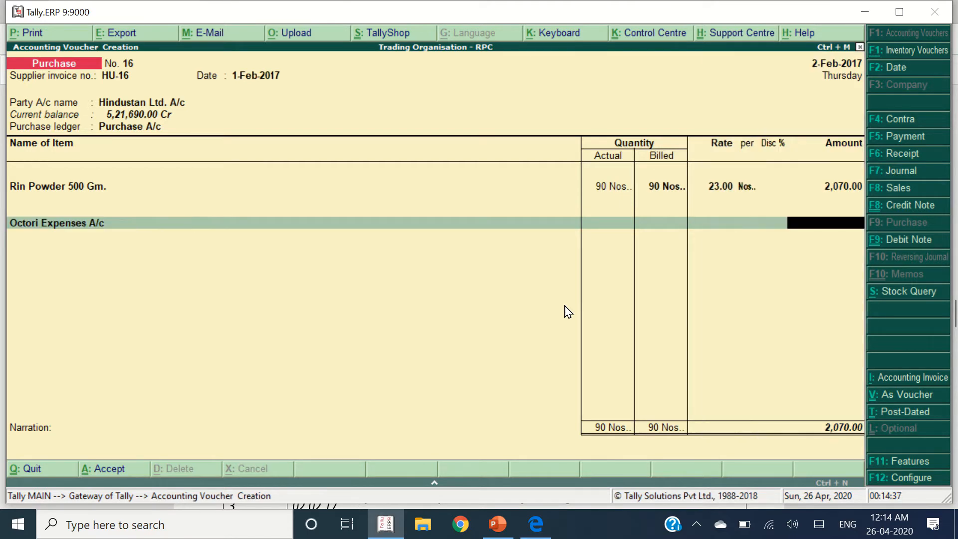
key(alt+Tab)
key(alt+Tab)
key(BackSpace)
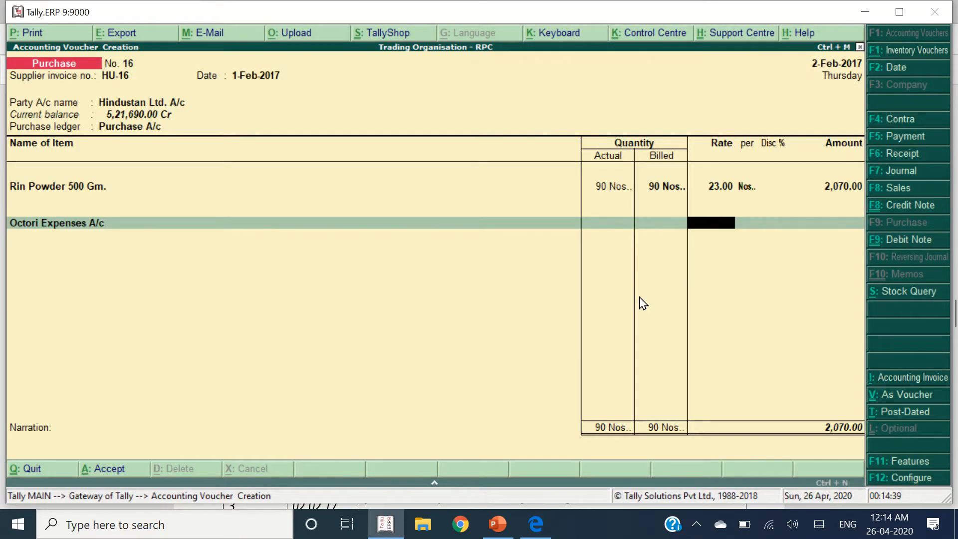
key(Return)
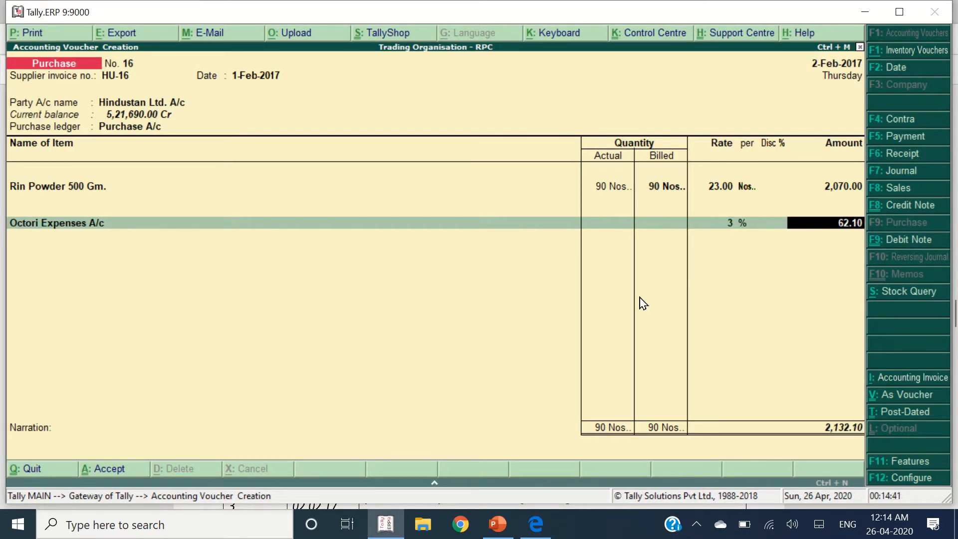
key(Return)
Step: Add Round Off A/c to the purchase with an amount of -0.10
text(Round)
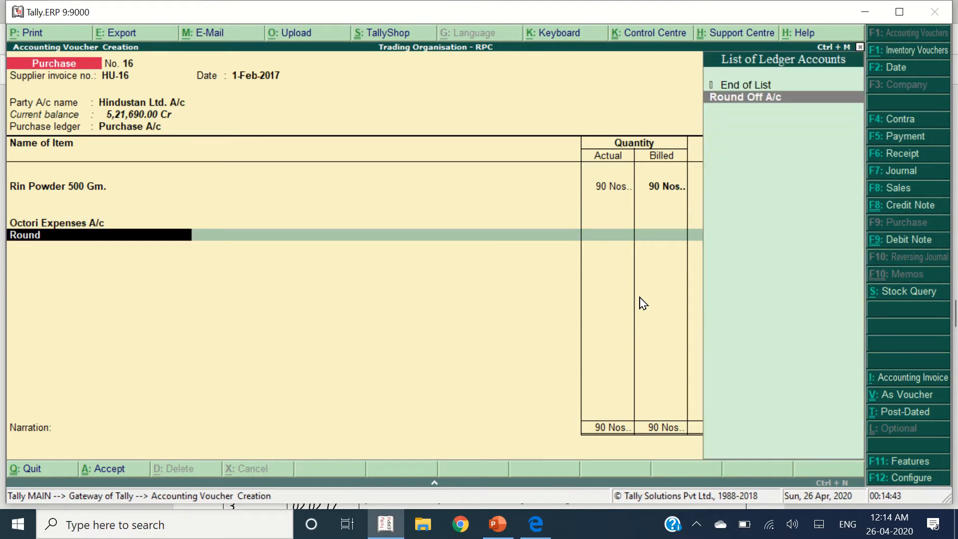
key(Return)
key(Return)
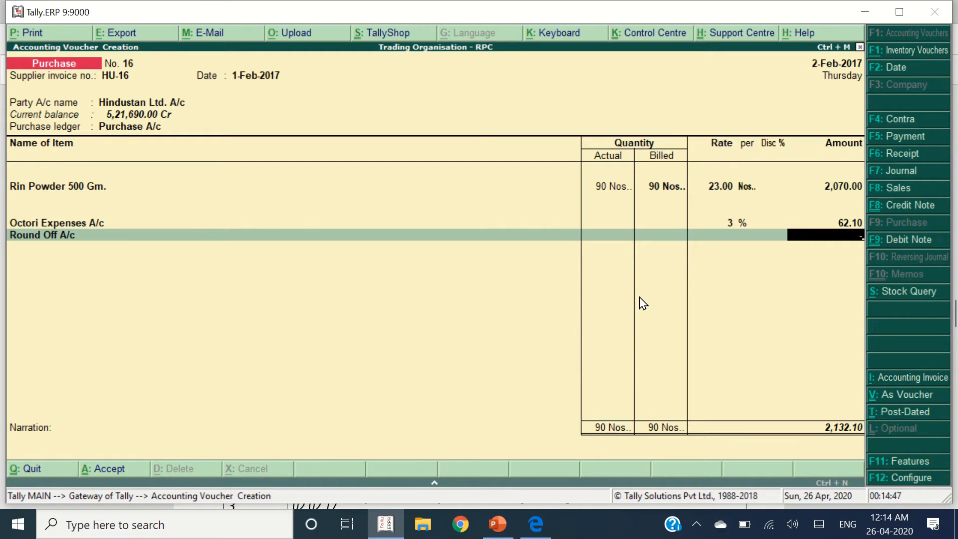
key(Return)
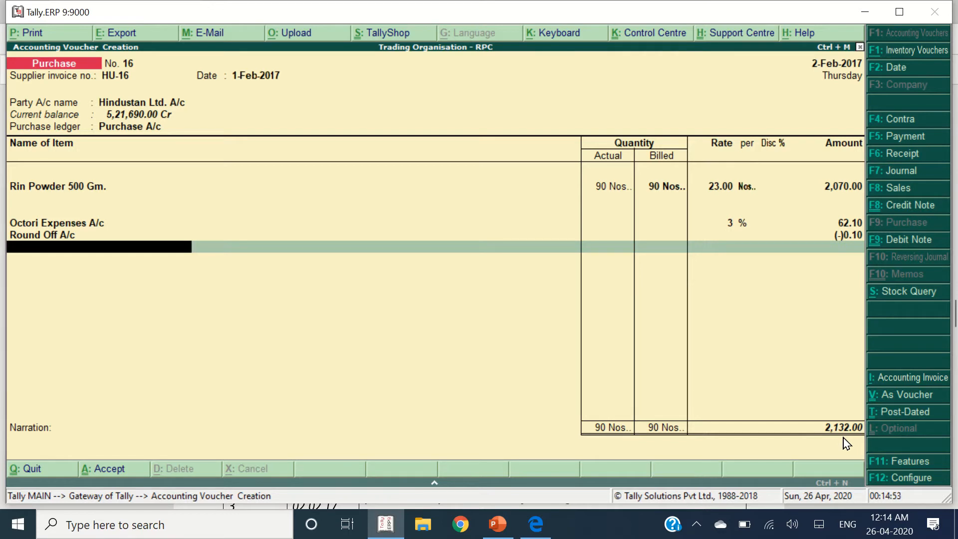
Step: Accept the bill-wise New Ref HU-16 for 2,132.00 Cr and save the purchase voucher
key(Return)
key(Return)
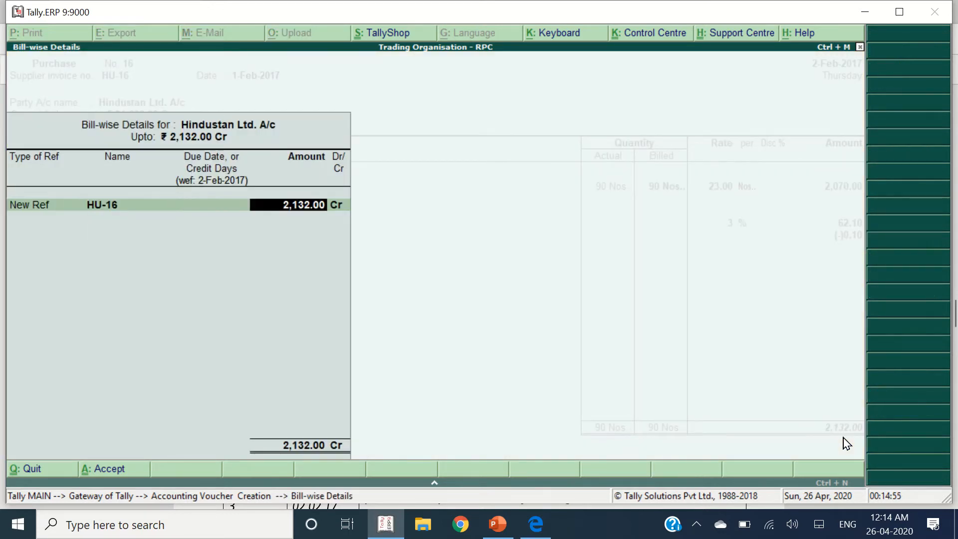
key(Return)
key(Return)
key(Return)
Step: Switch to the PDF notes and highlight the second 02.02.17 purchase entry, Bill No. HU-17, to read its details
key(alt+Tab)
scroll(522, 448, down, 1)
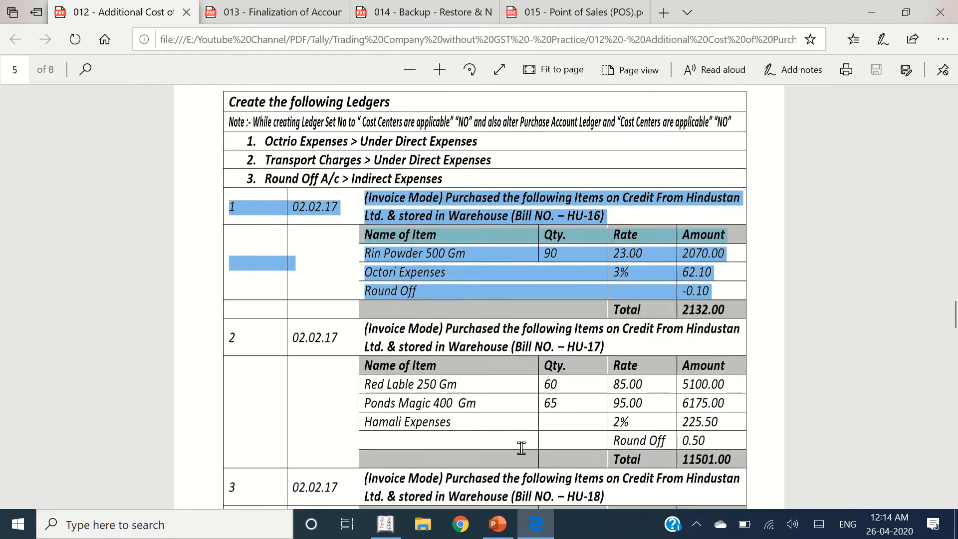
scroll(522, 449, down, 2)
drag(229, 229, 723, 336)
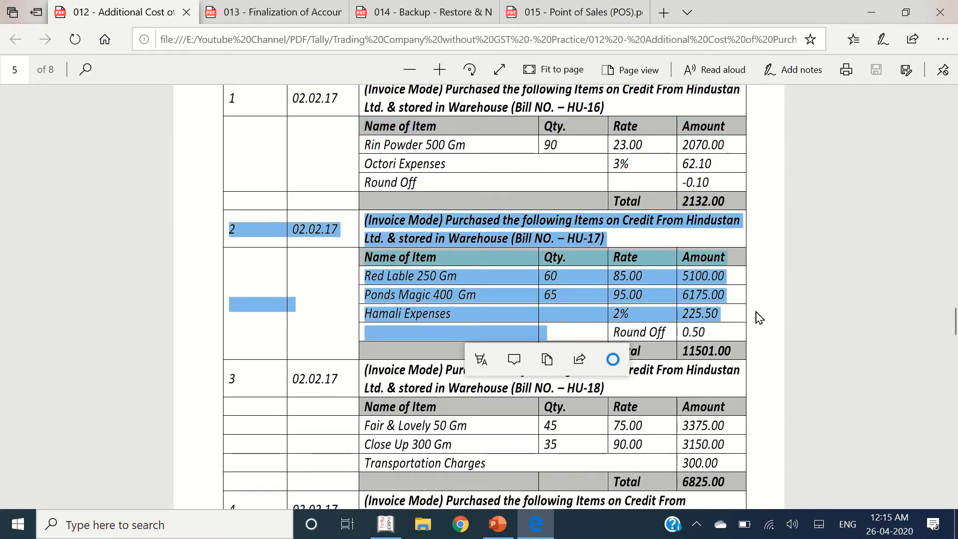
Step: Return to Tally.ERP 9 and enter supplier invoice number HU-17 with 2-Feb-2017 as its date
key(alt+Tab)
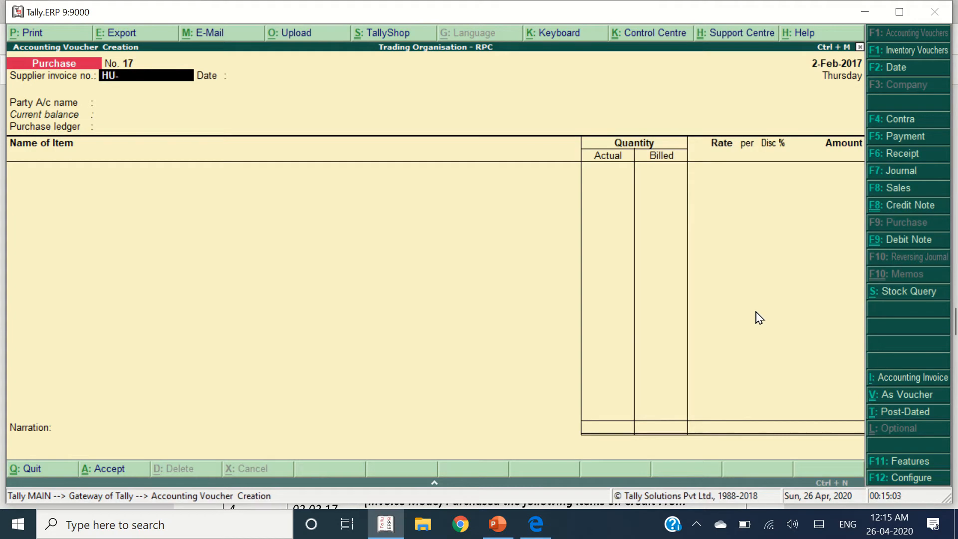
key(Return)
key(Return)
Step: Choose Hindustan Ltd. A/c as the party and Purchase A/c as the purchase ledger for the HU-17 voucher, accepting the supplier details
text(Hindus)
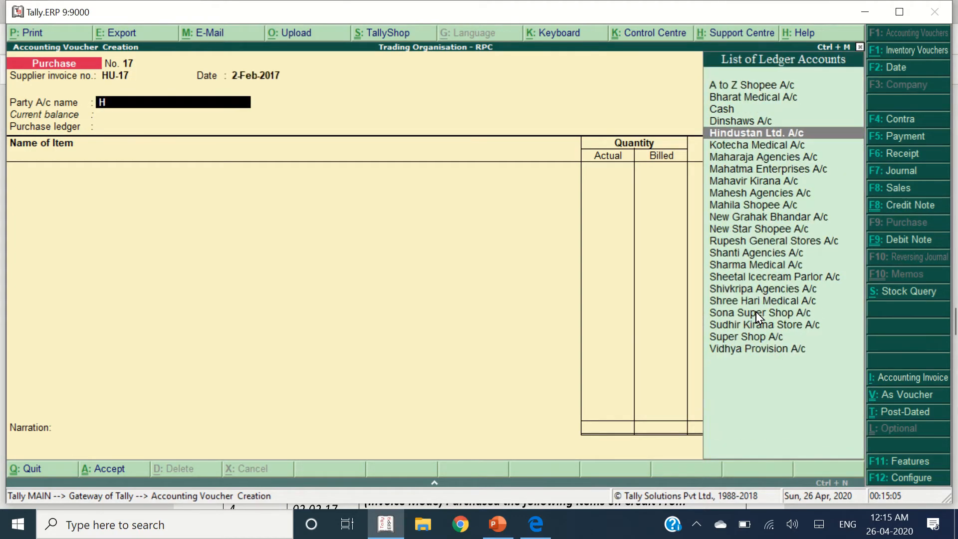
key(Return)
key(Return)
key(Return)
key(Return)
key(Return)
key(Return)
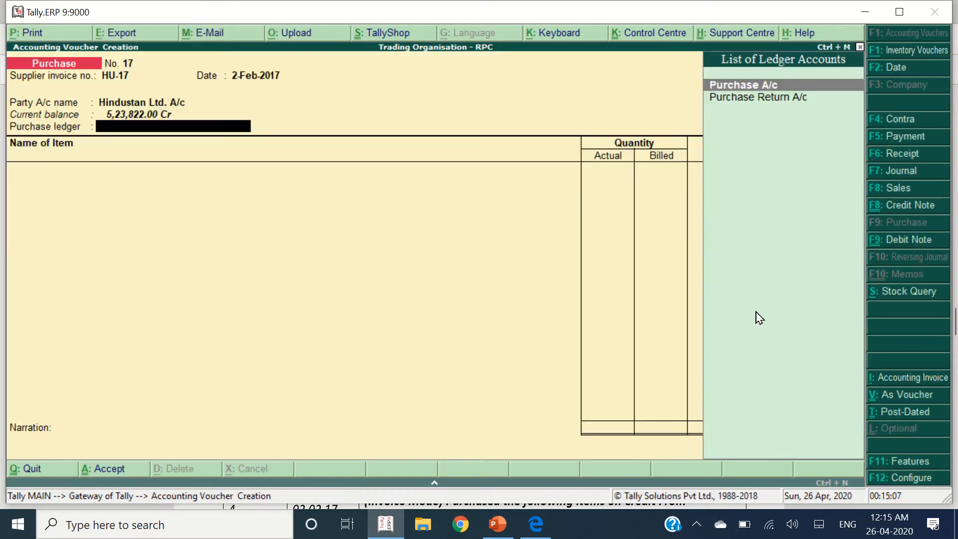
key(Return)
Step: Check the first HU-17 item in the PDF notes and add Red Lable 250 Gm with Warehouse as its godown
key(alt+Tab)
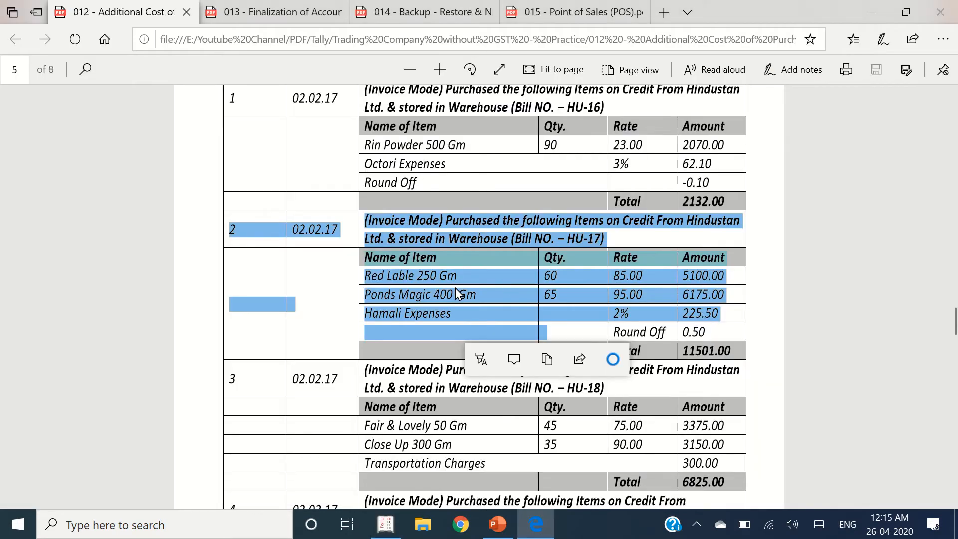
key(alt+Tab)
text(Red)
key(Return)
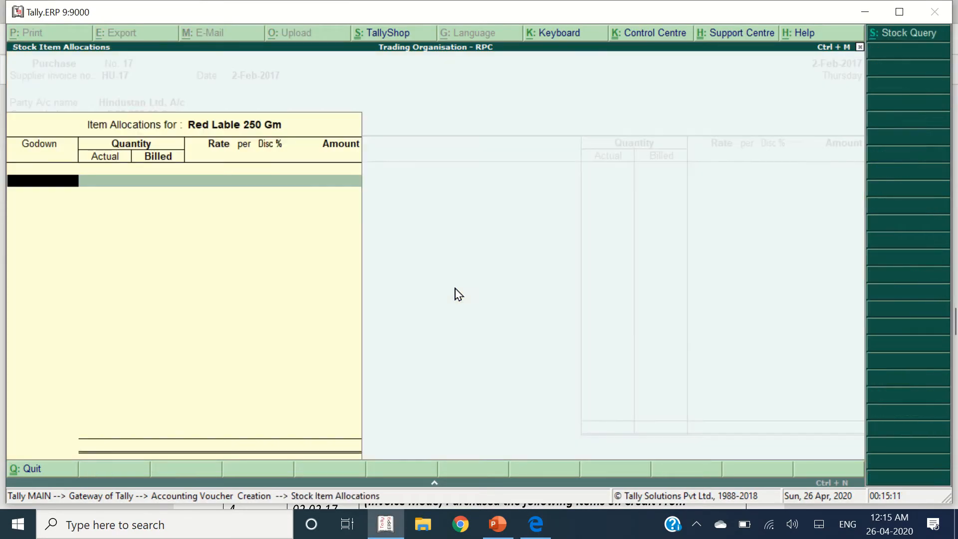
text(W)
key(Return)
Step: Allocate 60 Nos of Red Lable 250 Gm at a rate of 85.00, taking the quantity from the PDF notes
key(alt+Tab)
key(alt+Tab)
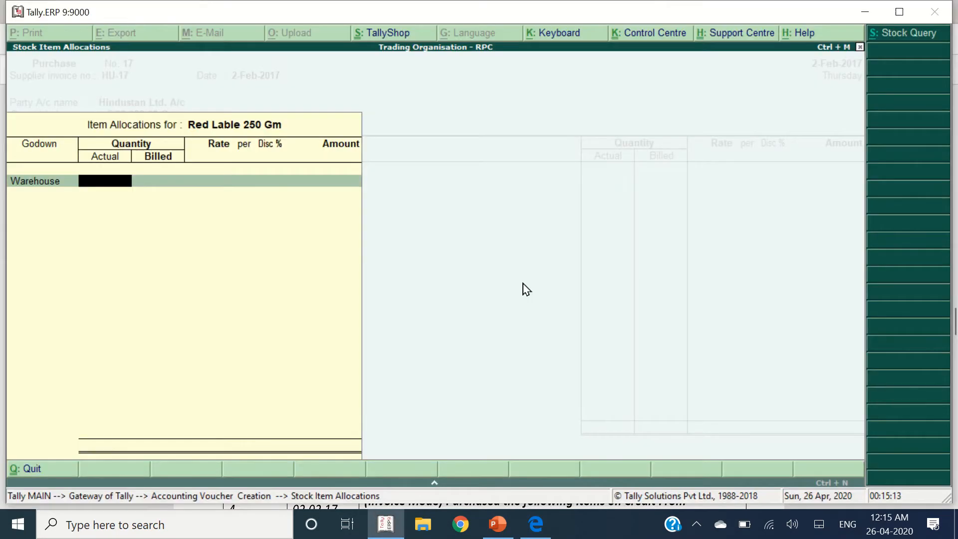
key(Return)
key(Return)
key(Return)
key(Return)
key(Return)
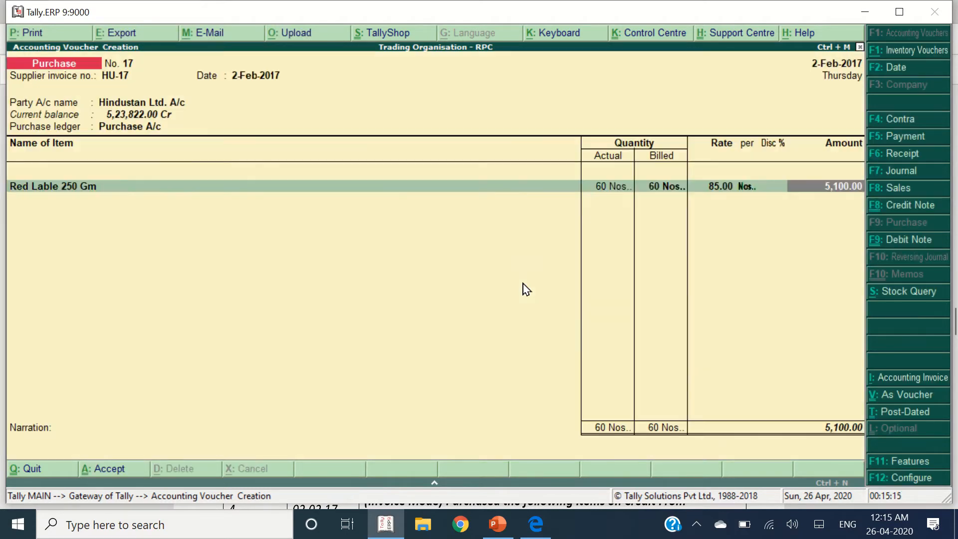
key(Return)
Step: Check the second HU-17 item in the PDF notes and add Ponds Magic 400 GM with Warehouse as its godown
key(alt+Tab)
key(alt+Tab)
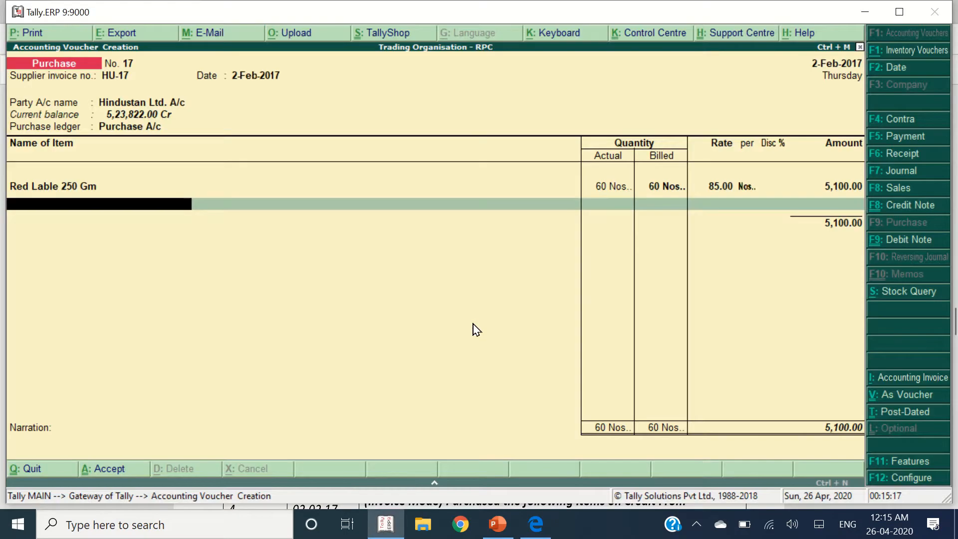
text(Ponds Magi)
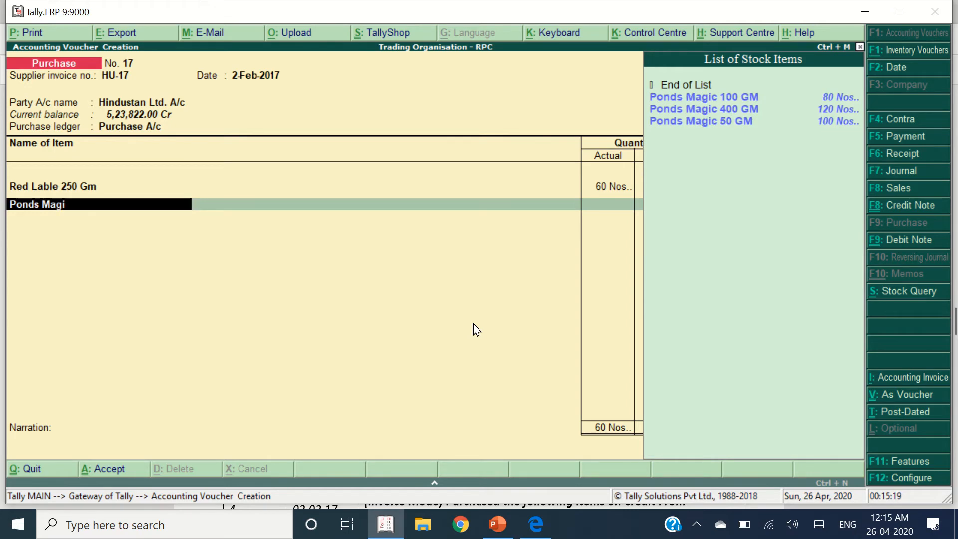
key(Down)
key(Return)
key(Return)
Step: Allocate 65 Nos of Ponds Magic 400 GM at a rate of 95.00, taking the quantity from the PDF notes
key(alt+Tab)
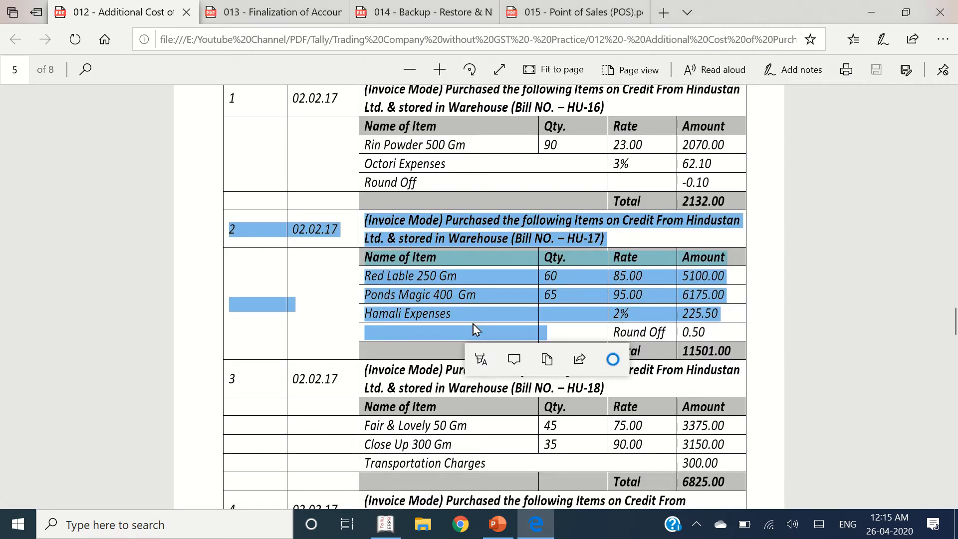
key(alt+Tab)
text(65)
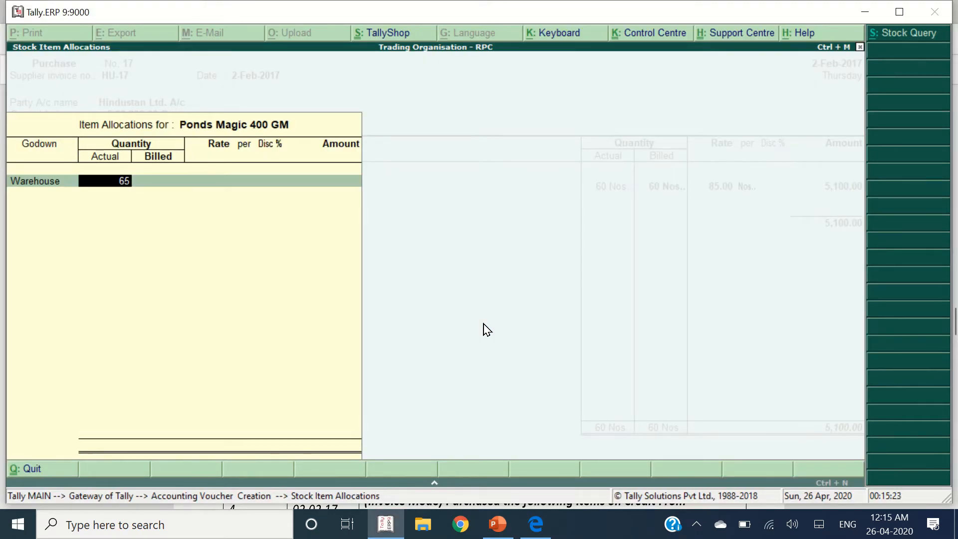
key(Return)
key(Return)
key(Return)
key(Return)
key(Return)
key(Return)
key(Return)
Step: End the item list and add Hamali Expenses at a rate of 2%, checking the charge in the PDF notes
key(alt+Tab)
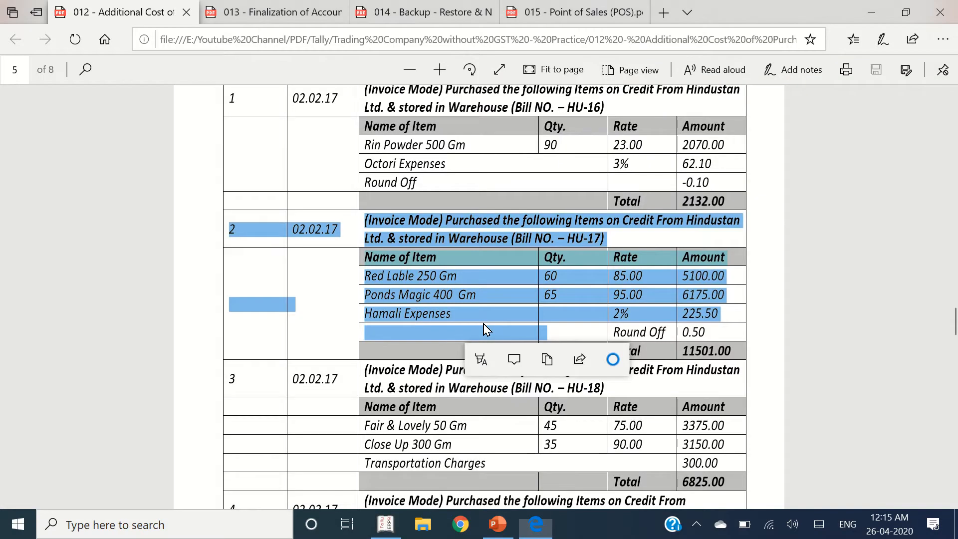
key(alt+Tab)
key(Return)
text(h)
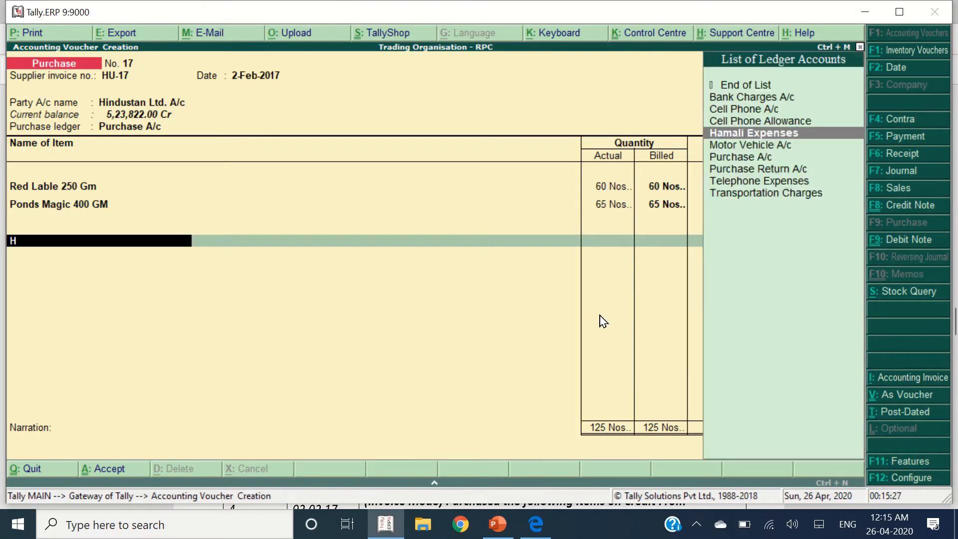
key(Return)
key(Return)
key(alt+Tab)
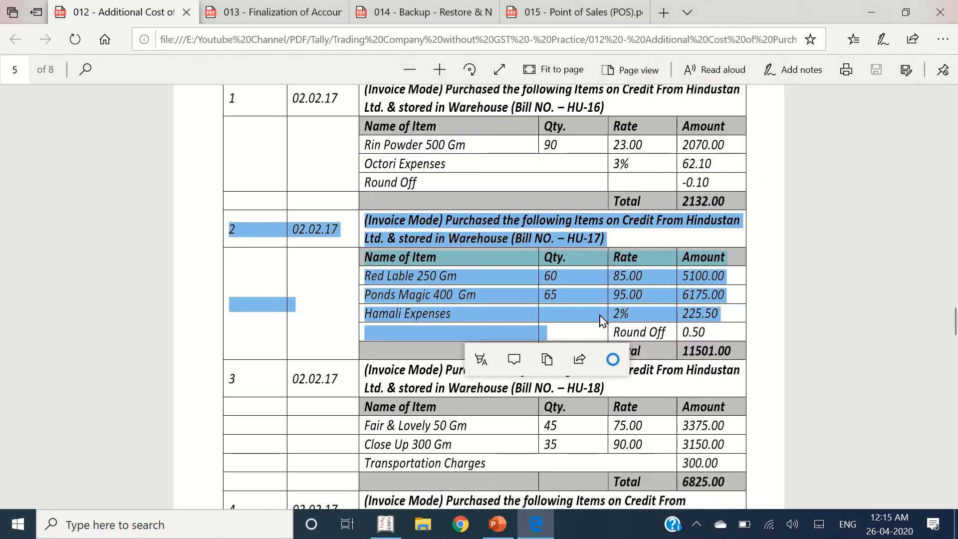
key(alt+Tab)
key(BackSpace)
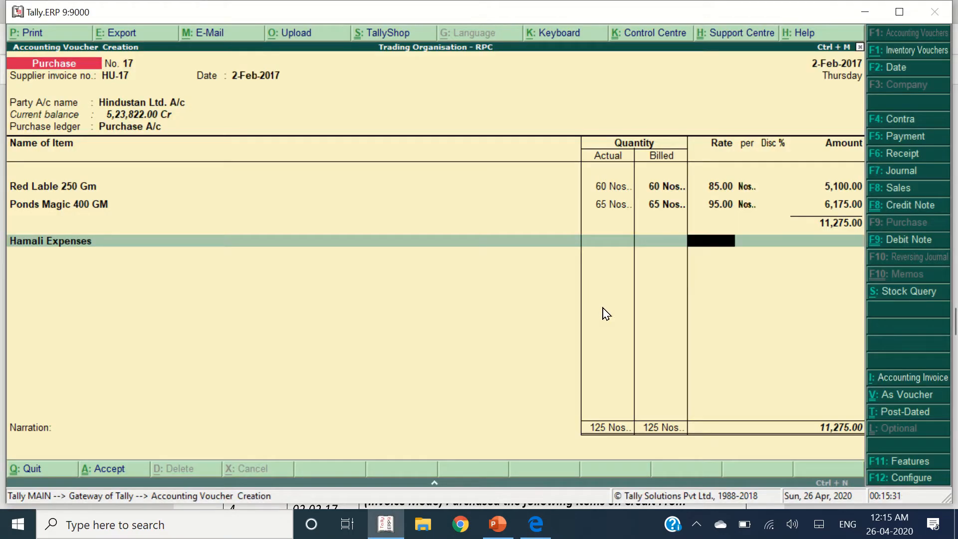
key(Return)
key(Return)
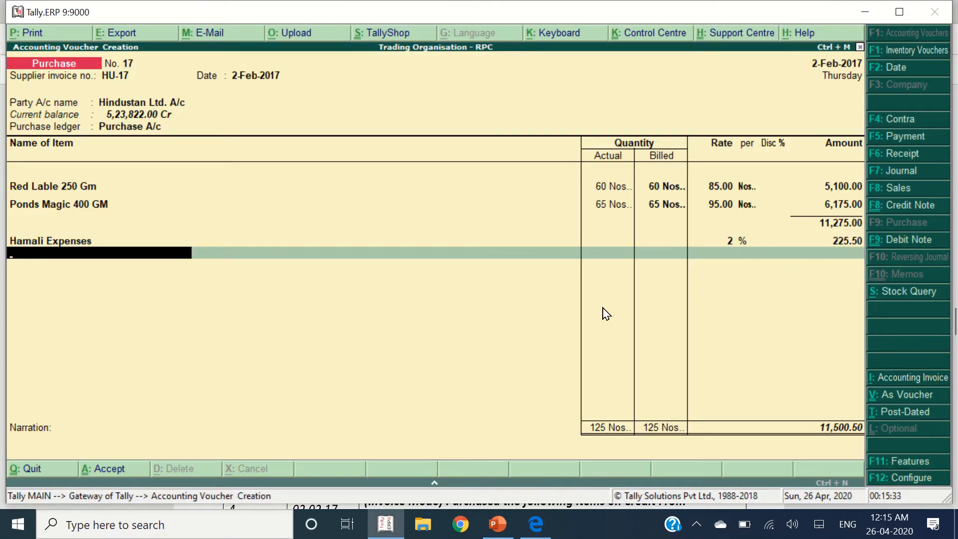
Step: Add Round Off A/c with an amount of 0.50, checking the HU-17 round-off in the PDF notes
text(Rou)
key(Return)
key(Return)
key(alt+Tab)
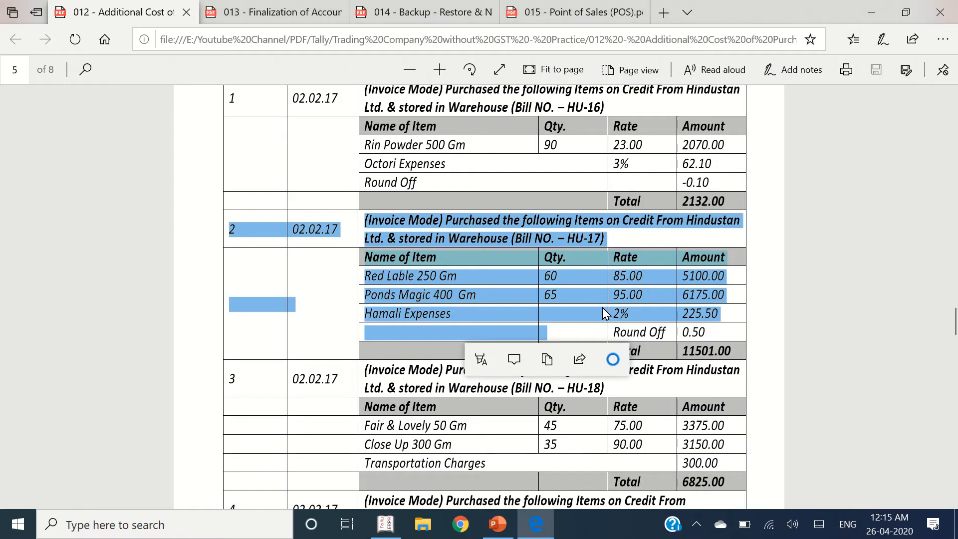
key(alt+Tab)
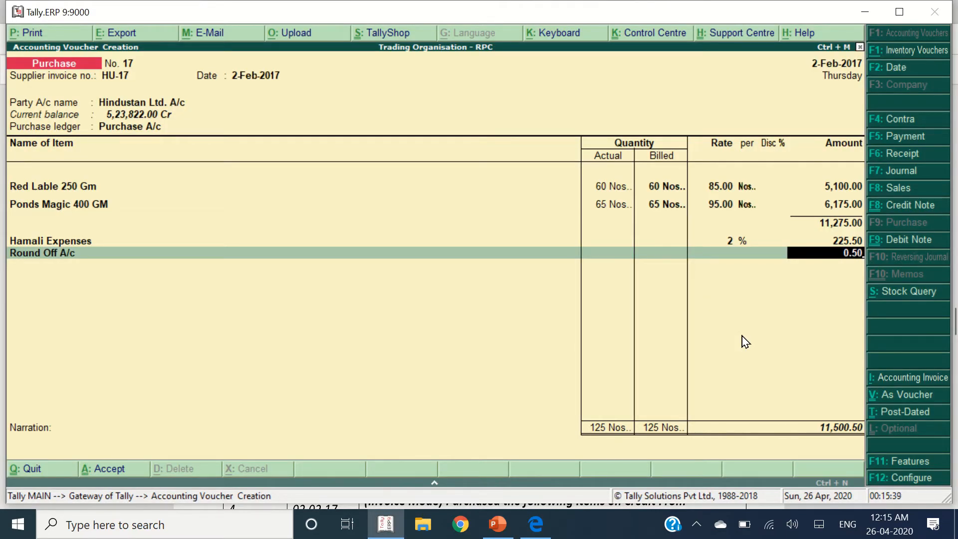
key(Return)
Step: End the ledger list, accept the bill-wise details as New Ref HU-17, and save the purchase voucher
key(Return)
key(Return)
key(Return)
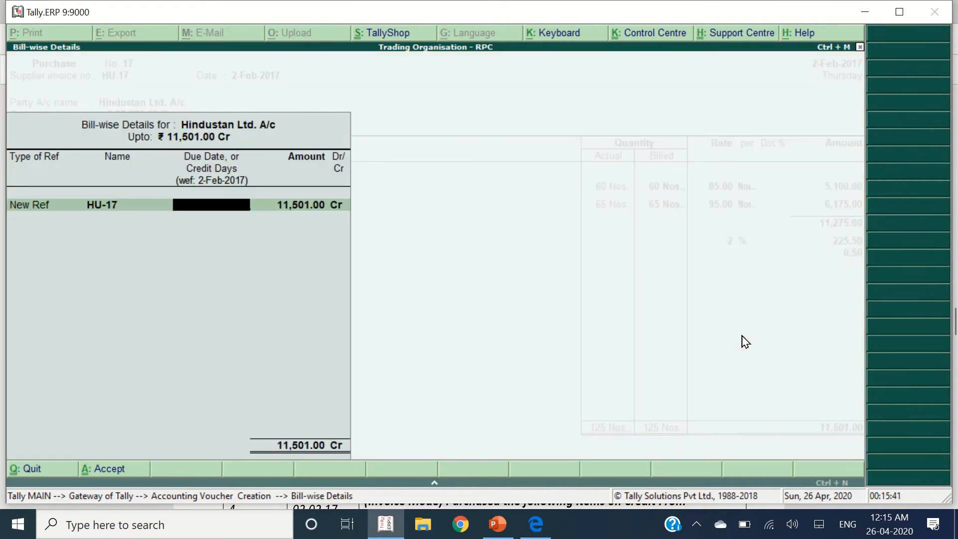
key(Return)
key(Return)
key(Return)
key(Return)
Step: Highlight the HU-18 purchase in the PDF notes and enter HU-18 as the supplier invoice number, dated 2-Feb-2017
key(alt+Tab)
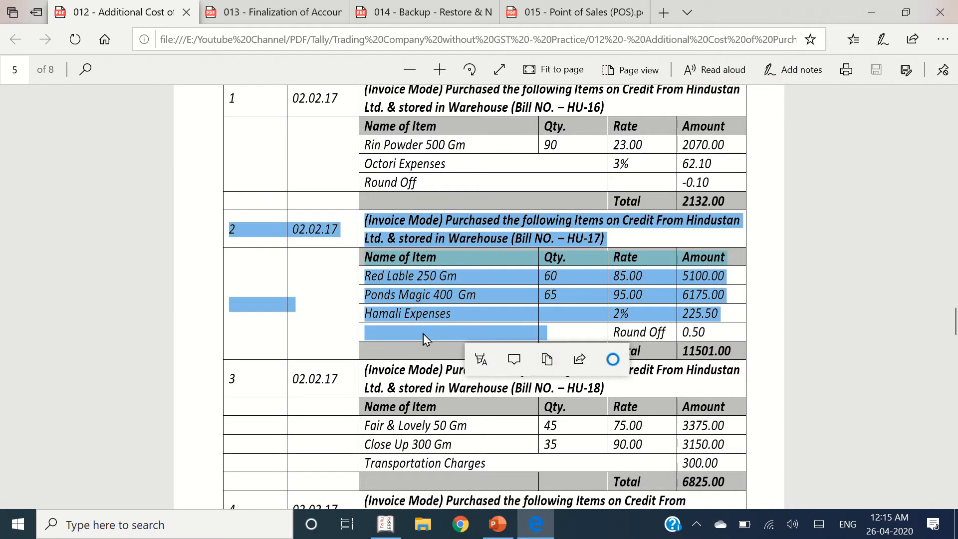
scroll(424, 339, down, 4)
drag(244, 187, 738, 293)
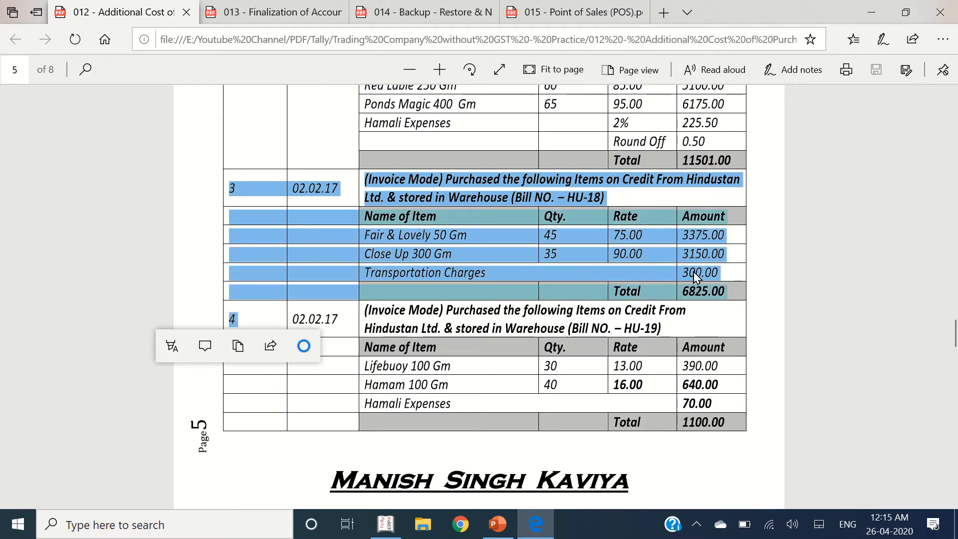
key(alt+Tab)
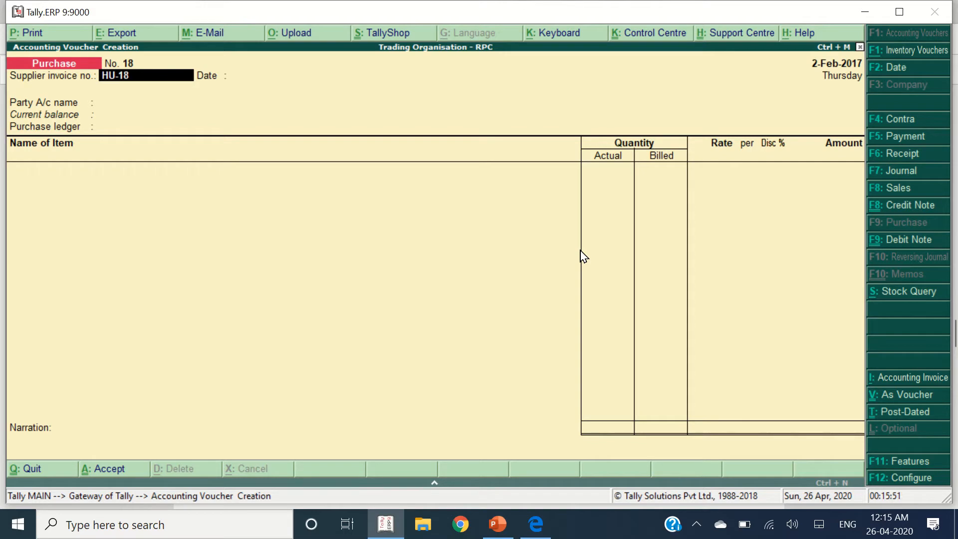
key(Return)
key(Return)
Step: Set Hindustan Ltd. A/c as the HU-18 party, accept its party details, and choose Purchase A/c as the purchase ledger
text(Hindus)
key(Return)
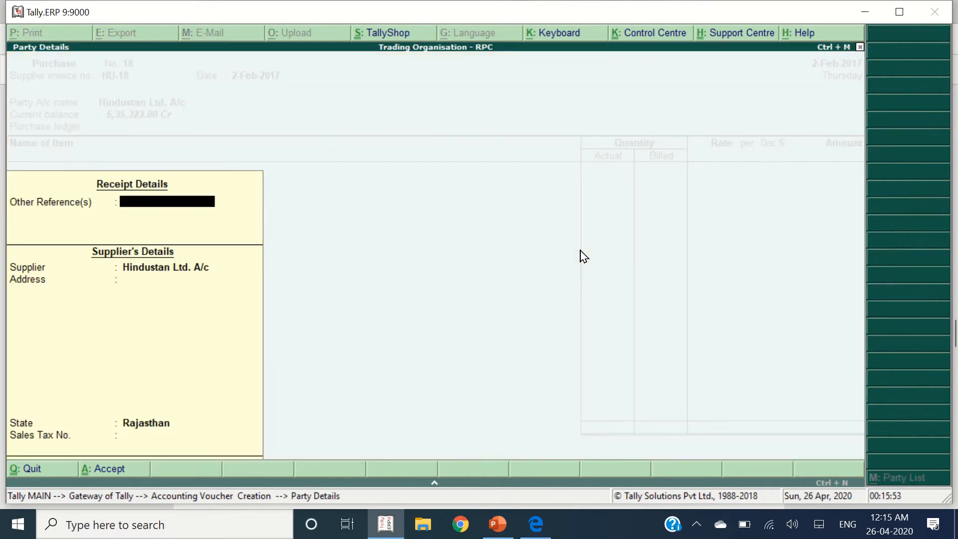
key(Return)
key(Return)
key(Return)
key(Return)
key(Return)
key(Return)
Step: Check the first HU-18 item in the PDF notes and add Fair & Lovely 50 GM with Warehouse as its godown
key(alt+Tab)
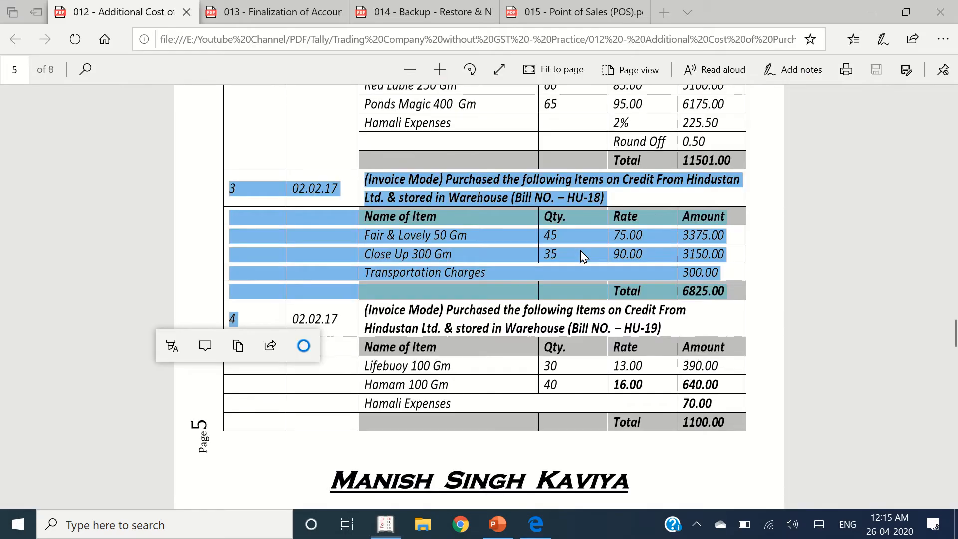
key(alt+Tab)
text(Fair)
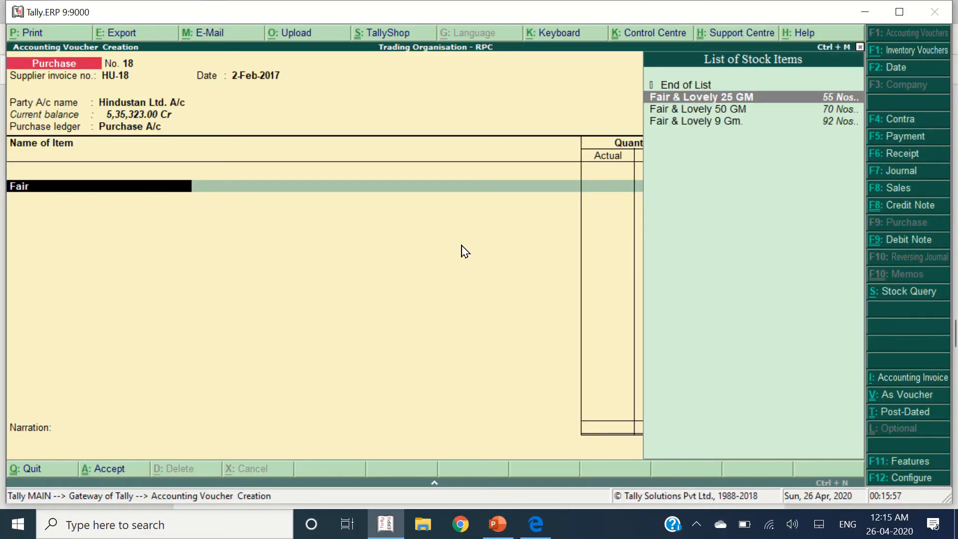
key(Down)
key(Return)
Step: Allocate 45 Nos of Fair & Lovely 50 GM at a rate of 75.00, taking the quantity from the PDF notes
key(alt+Tab)
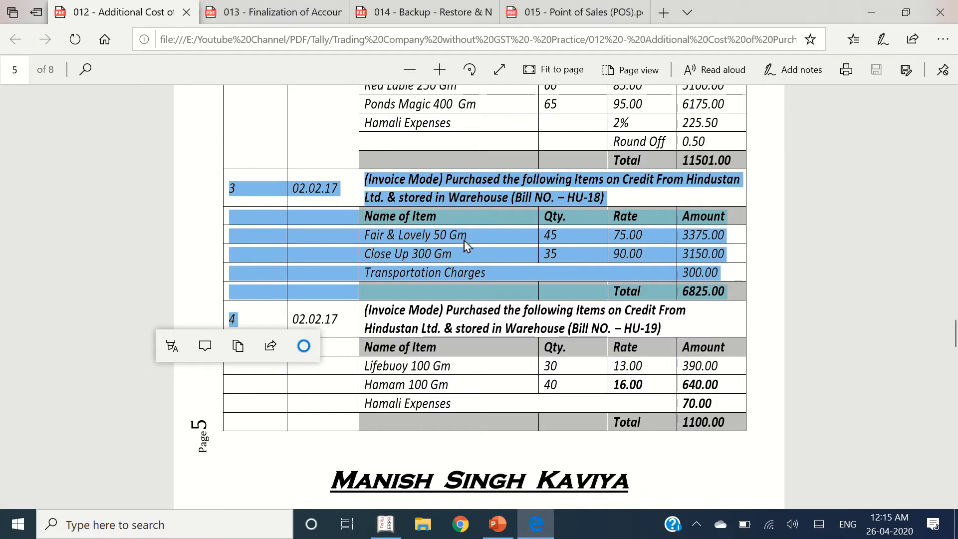
key(alt+Tab)
text(45)
key(Return)
key(Return)
key(Return)
key(Return)
key(Return)
key(Return)
key(Return)
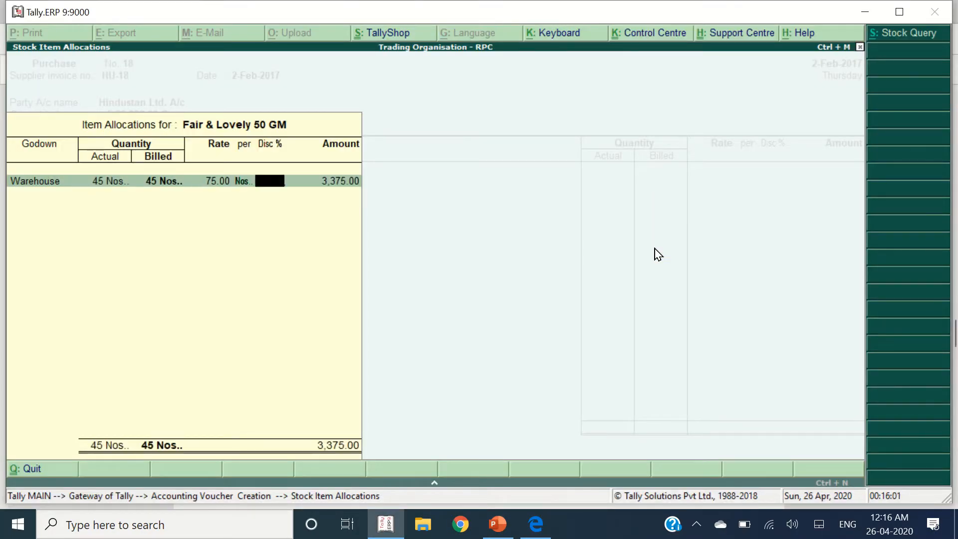
Step: Check the second HU-18 item in the PDF notes and add Close UP 300 GM with Warehouse as its godown
key(alt+Tab)
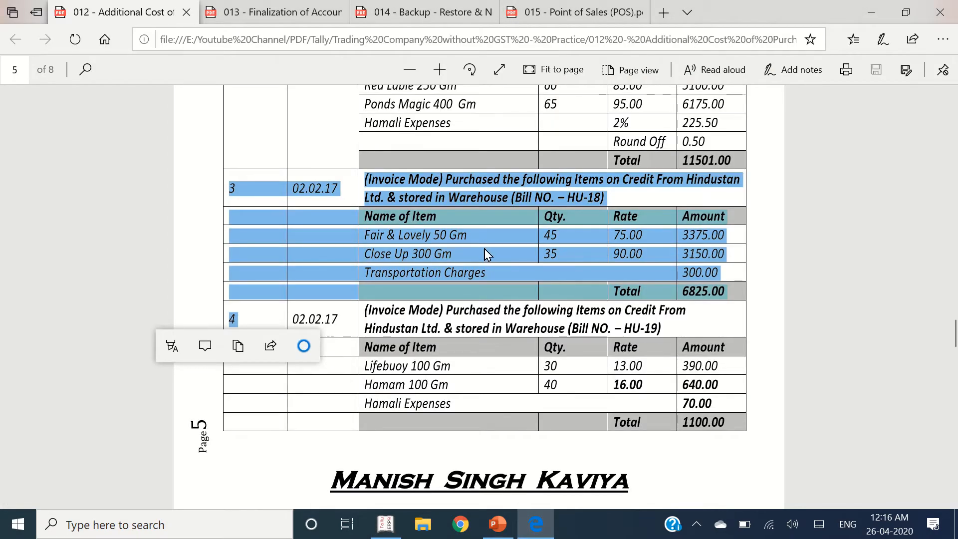
key(alt+Tab)
text(Close)
key(Return)
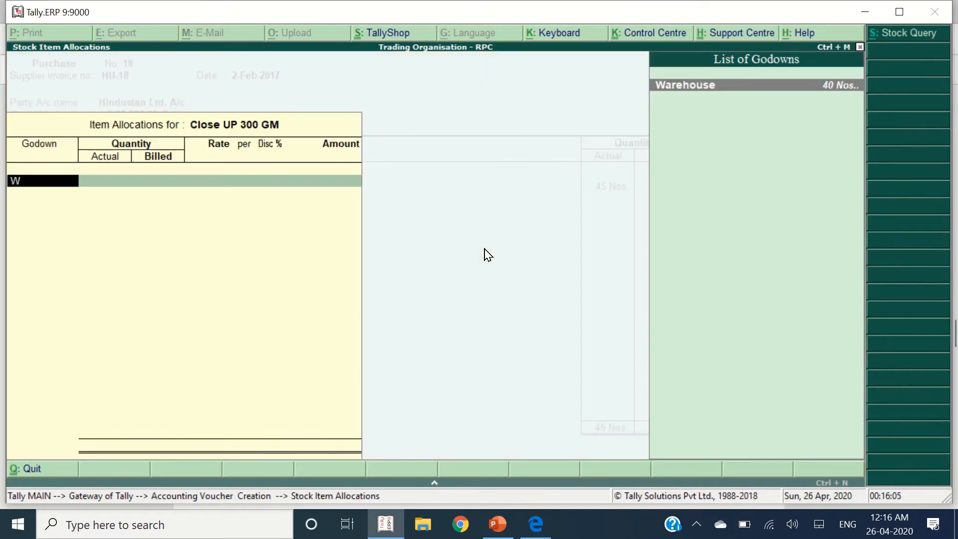
key(Return)
Step: Allocate 35 Nos of Close UP 300 GM at a rate of 90.00, taking the quantity from the PDF notes
key(alt+Tab)
key(alt+Tab)
text(3)
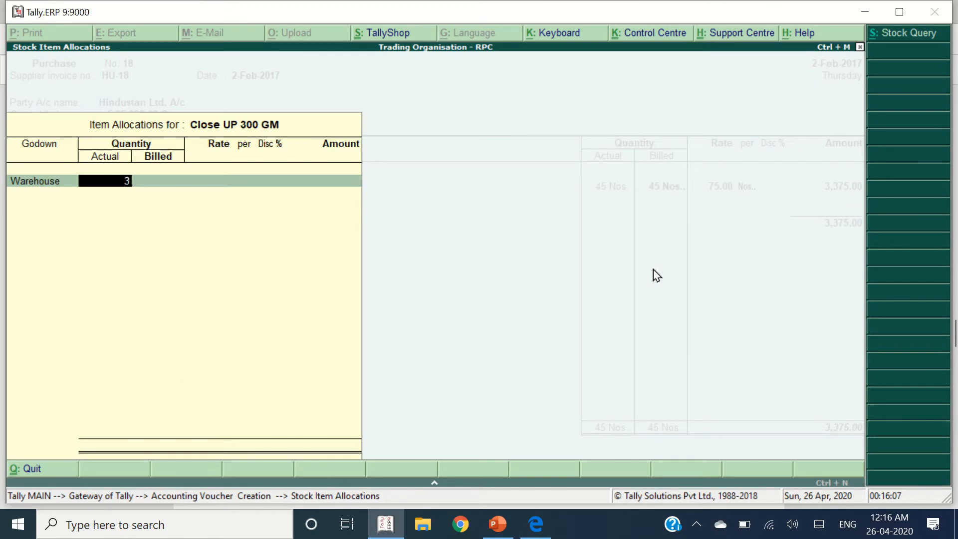
text(5)
key(Return)
key(Return)
key(Return)
key(Return)
key(Return)
key(Return)
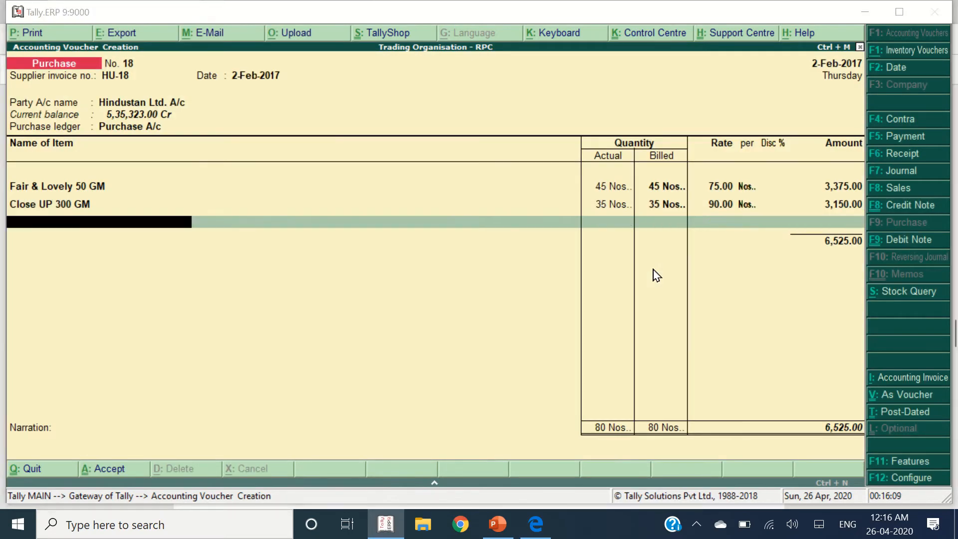
Step: End the item list and add Transportation Charges of 300.00, checking the charge in the PDF notes
key(alt+Tab)
key(alt+Tab)
key(Return)
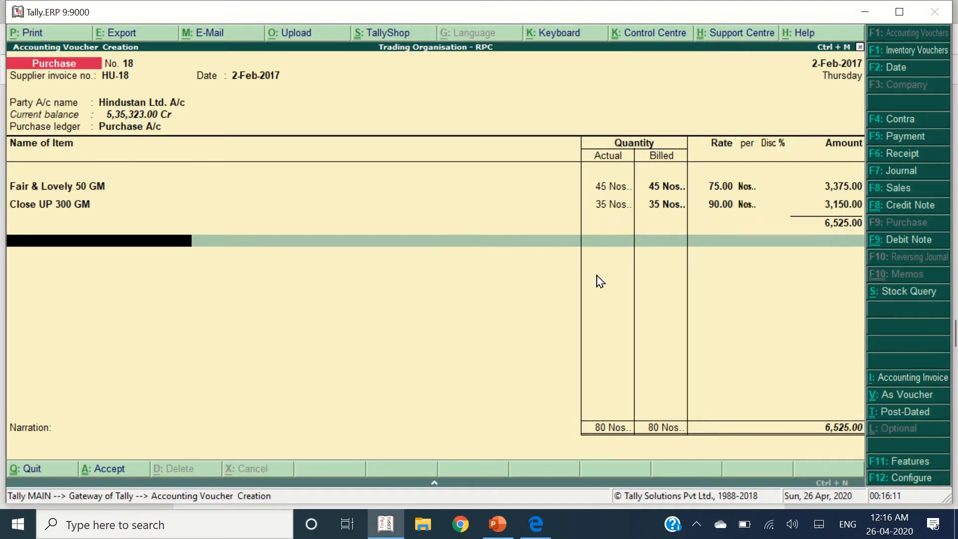
text(Tra)
key(Return)
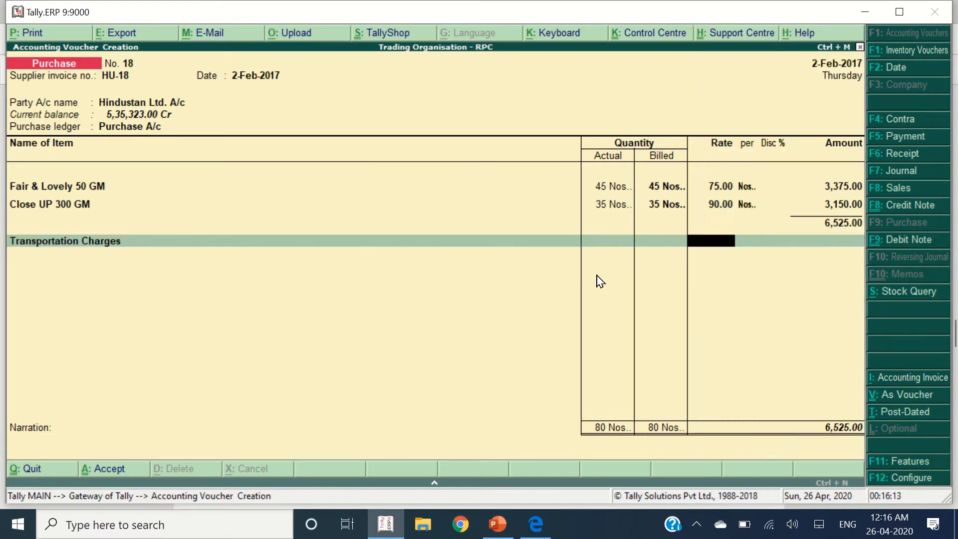
key(Return)
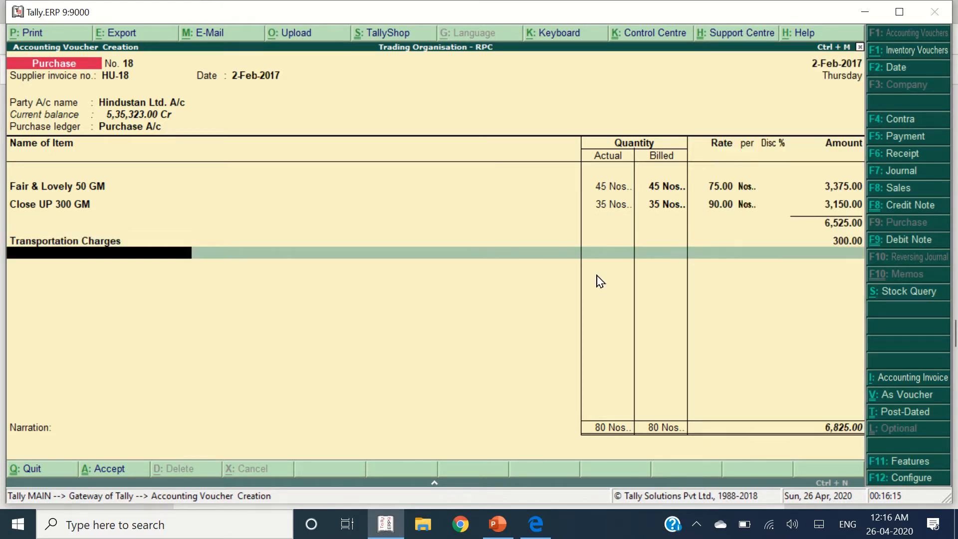
Step: End the ledger list, accept the HU-18 bill-wise details, and save the purchase voucher
key(Return)
key(Return)
key(Return)
key(Return)
key(Return)
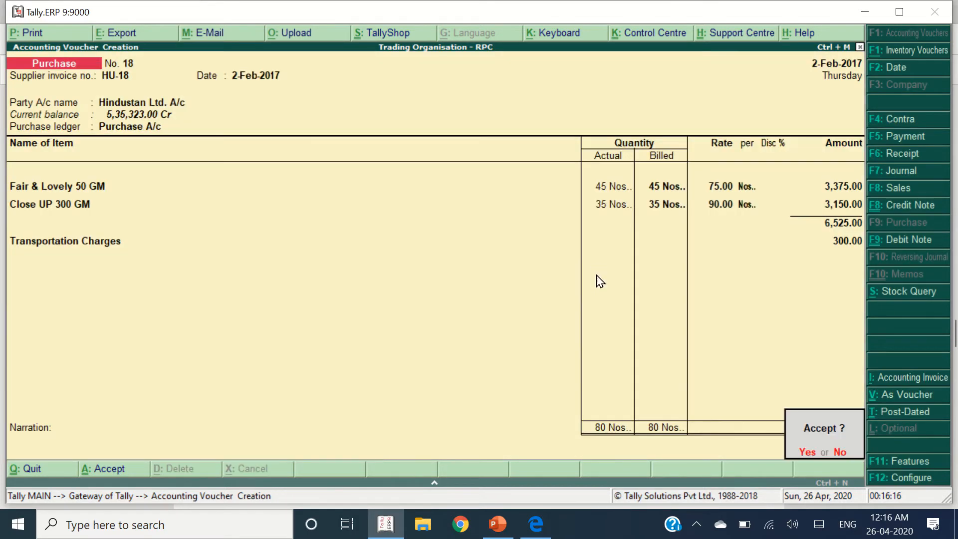
Step: Highlight the HU-19 purchase in the PDF notes and enter HU-19 as the supplier invoice number, dated 2-Feb-2017
key(alt+Tab)
scroll(263, 207, down, 4)
drag(263, 207, 719, 273)
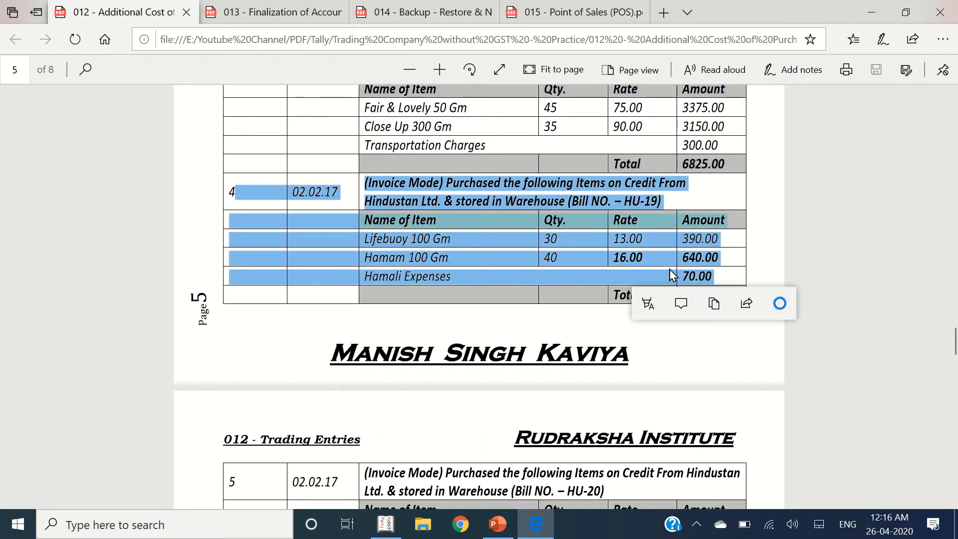
key(alt+Tab)
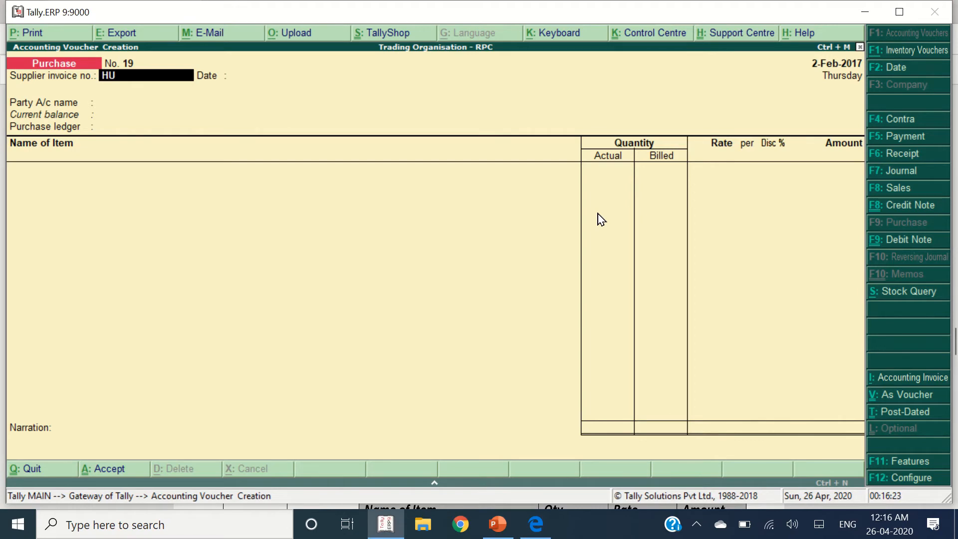
key(Return)
key(Return)
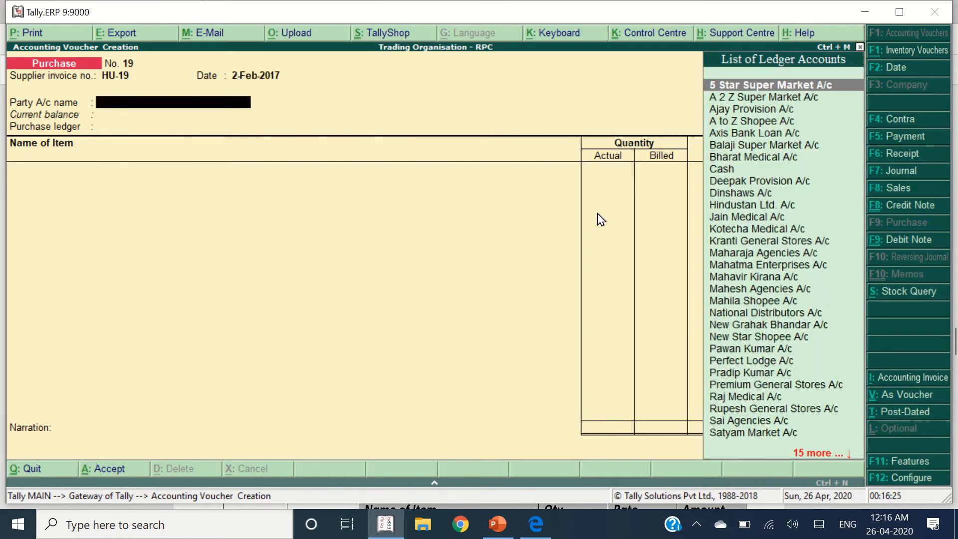
Step: Set Hindustan Ltd. A/c as the HU-19 party, accept its party details, and choose Purchase A/c as the purchase ledger
text(Hindu)
key(Return)
key(Return)
key(Return)
key(Return)
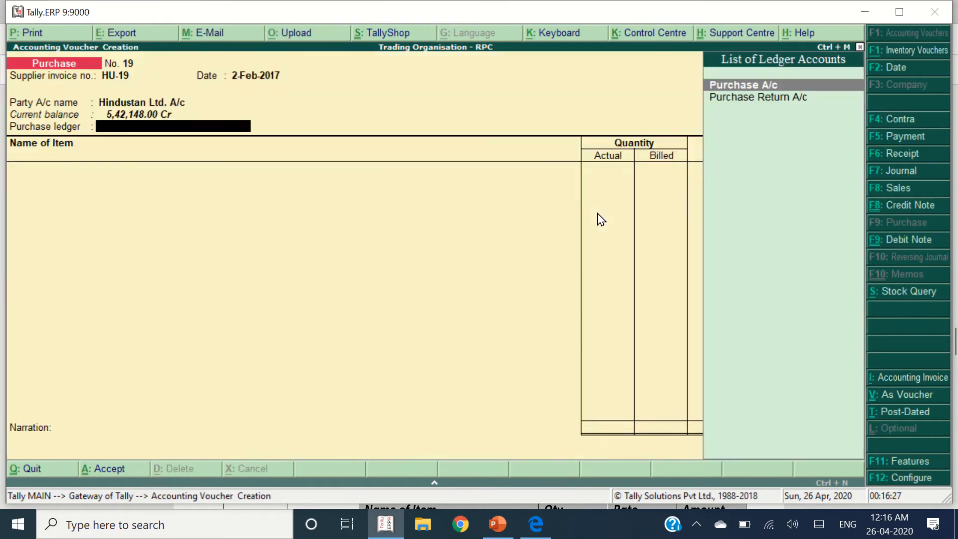
key(Return)
Step: Check the first HU-19 item in the PDF notes and add Life Buoy 100 GM with Warehouse as its godown
key(alt+Tab)
key(alt+Tab)
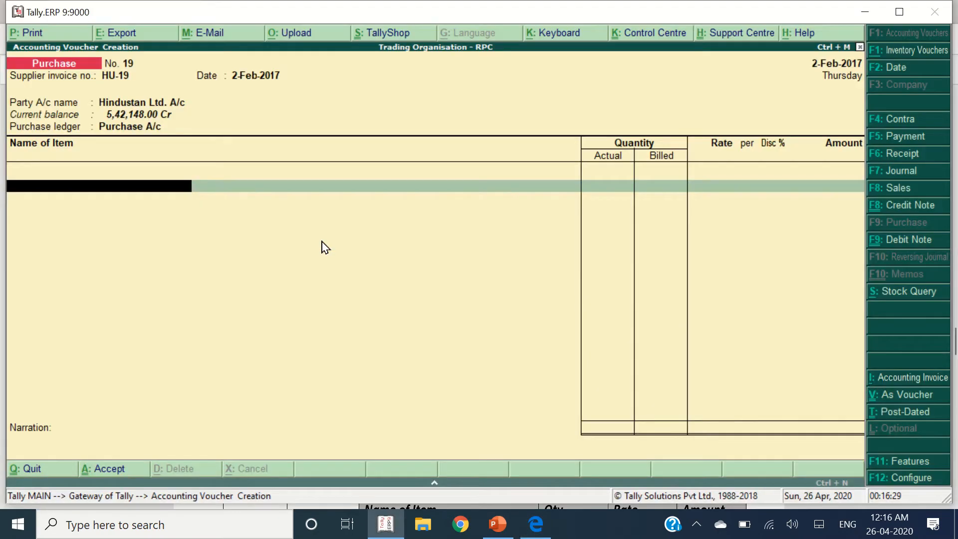
text(Life)
key(Return)
key(Return)
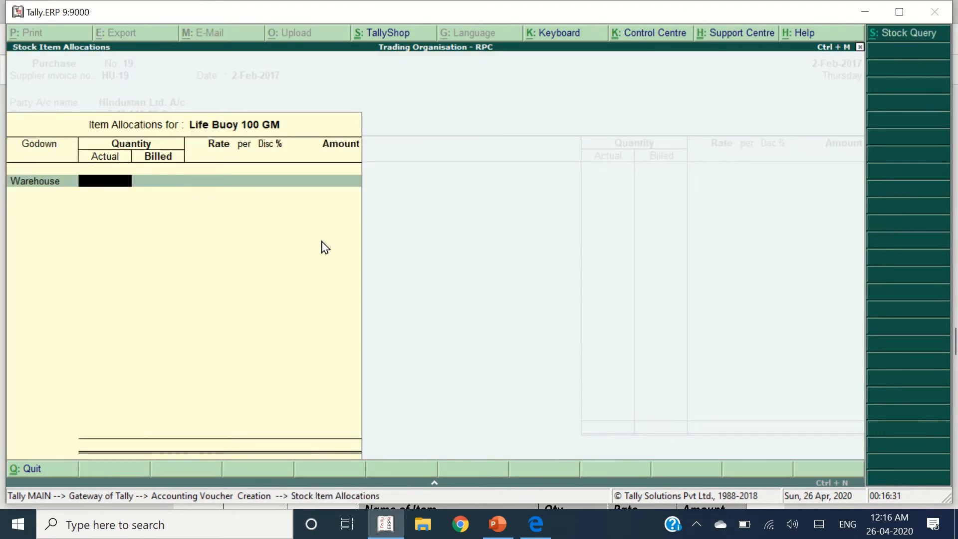
Step: Allocate 30 Nos of Life Buoy 100 GM at a rate of 13.00, taking the quantity from the PDF notes
key(alt+Tab)
key(alt+Tab)
text(30)
key(Return)
key(Return)
key(Return)
key(Return)
key(Return)
key(Return)
Step: Check the second HU-19 item in the PDF notes and add Hamam 100 GM with Warehouse as its godown
key(alt+Tab)
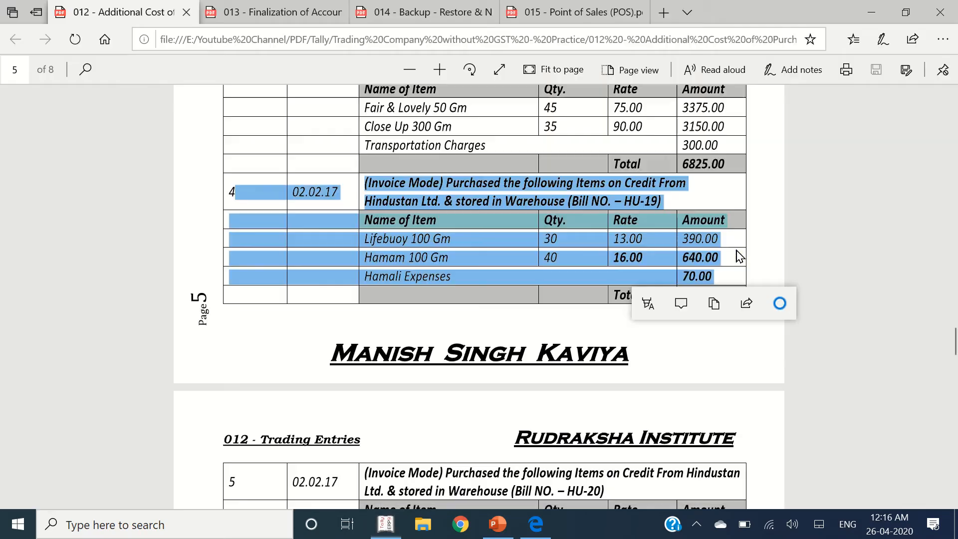
key(alt+Tab)
text(H)
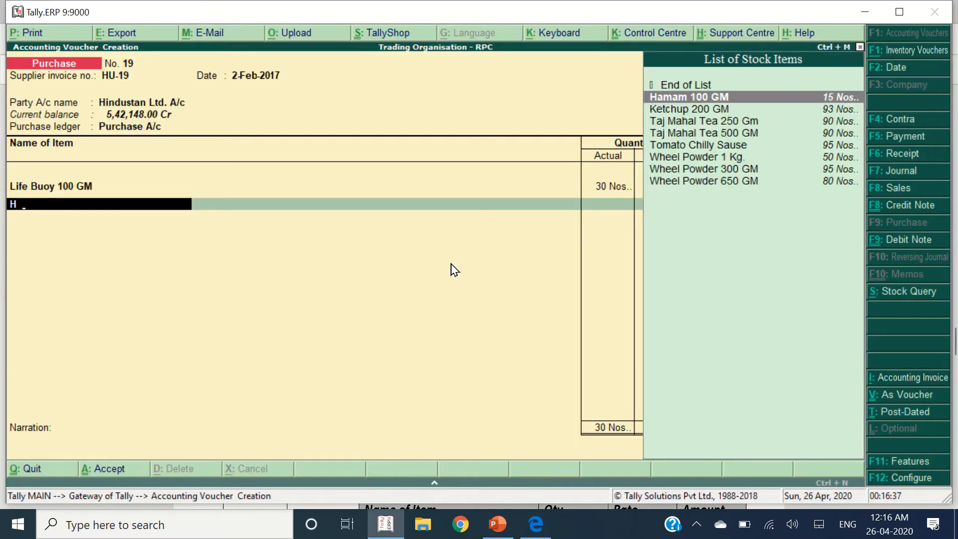
key(Return)
Step: Allocate 40 Nos of Hamam 100 GM at a rate of 16.00 per the PDF notes, and end the item list
key(alt+Tab)
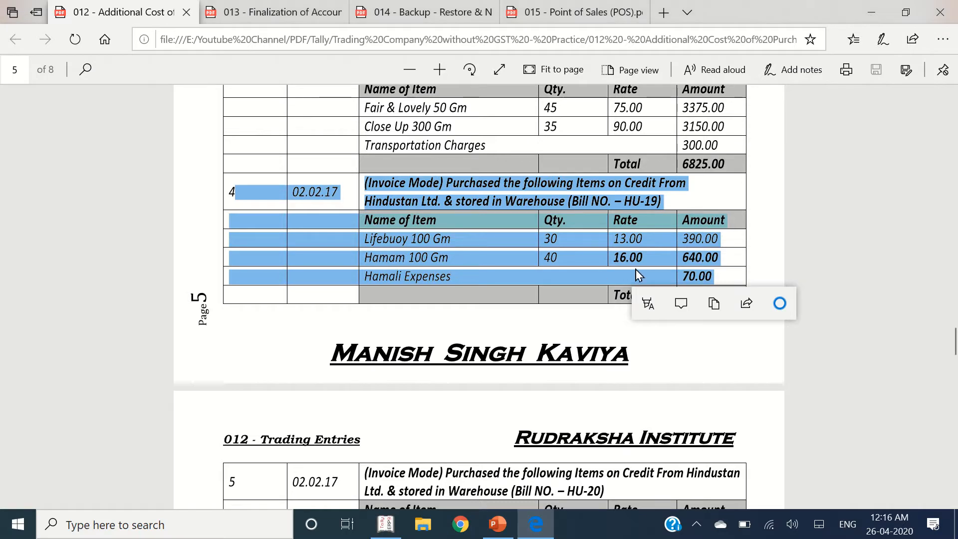
key(alt+Tab)
text(4)
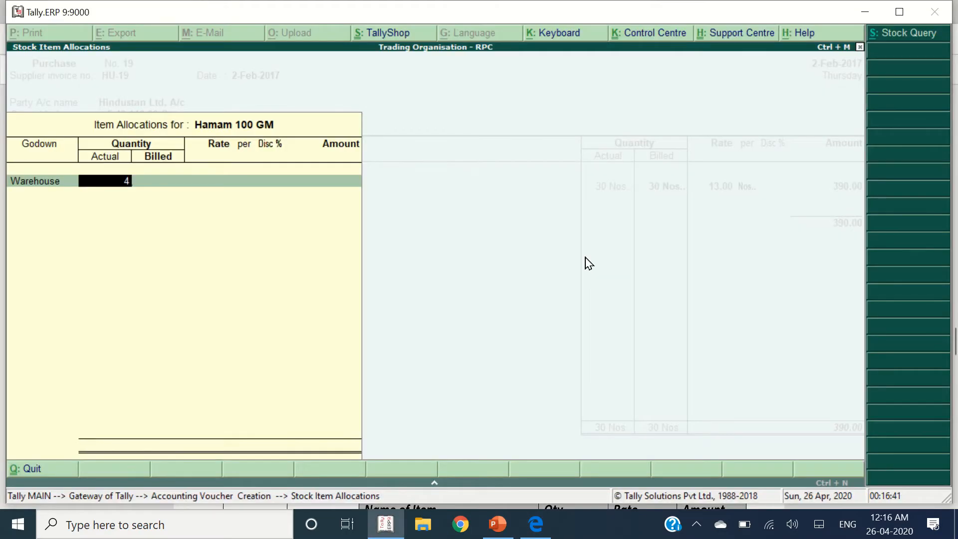
text(0)
key(Return)
key(Return)
key(Return)
key(Return)
key(Return)
key(Return)
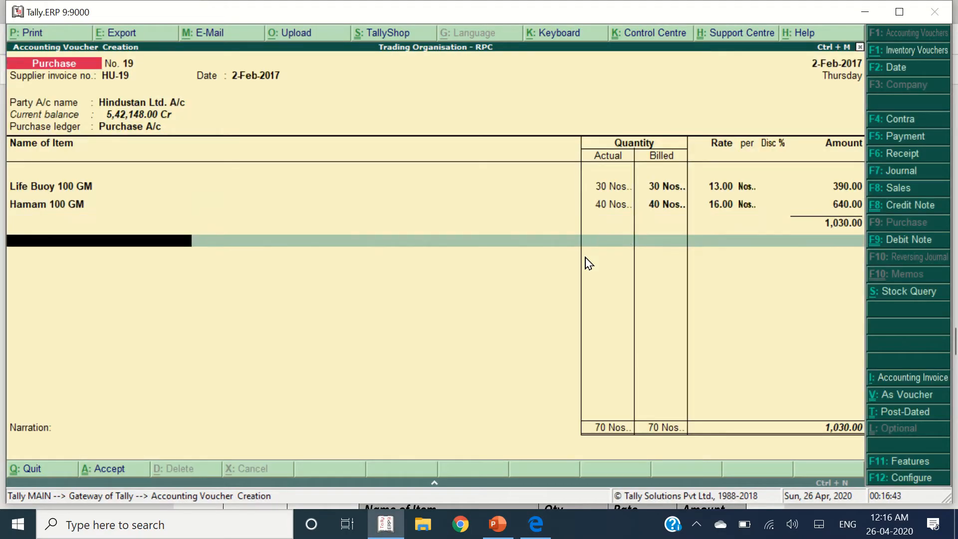
Step: Add Hamali Expenses with an amount of 70.00, checking the charge in the PDF notes
key(alt+Tab)
key(alt+Tab)
text(Ha)
key(Return)
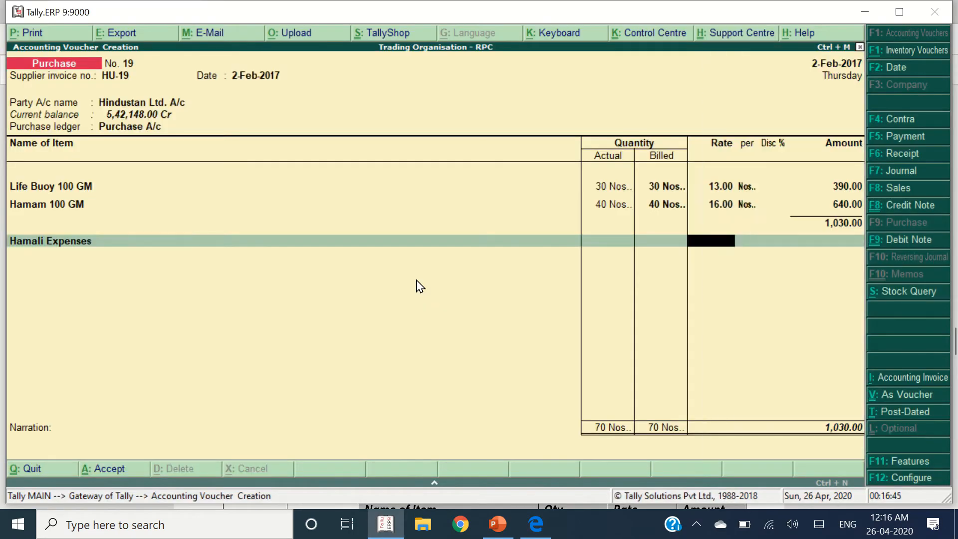
key(Return)
key(alt+Tab)
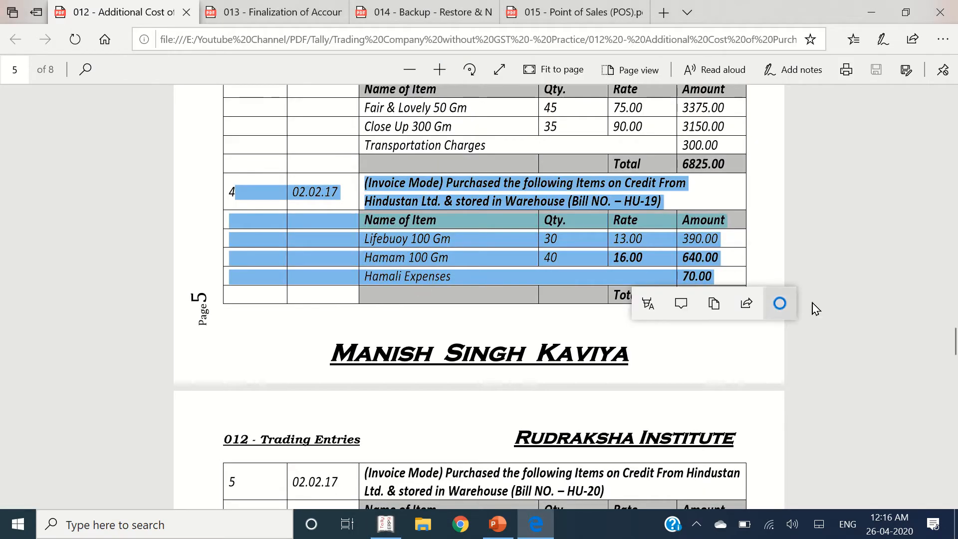
key(alt+Tab)
text(70)
key(Return)
Step: End the ledger list, accept the HU-19 bill-wise details, and save the purchase voucher
key(Return)
key(Return)
key(Return)
key(Return)
key(Return)
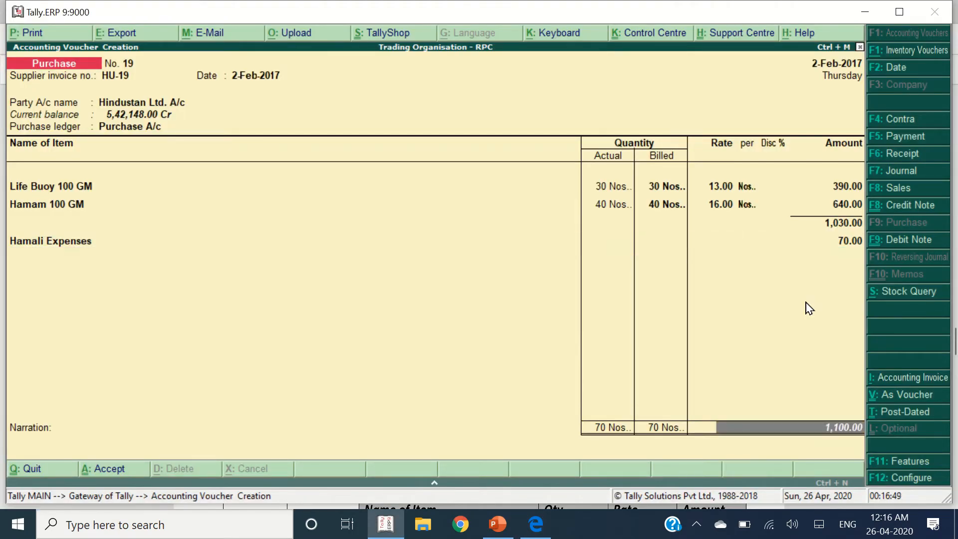
Step: Switch to the PDF notes, find and highlight the HU-20 purchase entry, and return to Tally.ERP 9
key(alt+Tab)
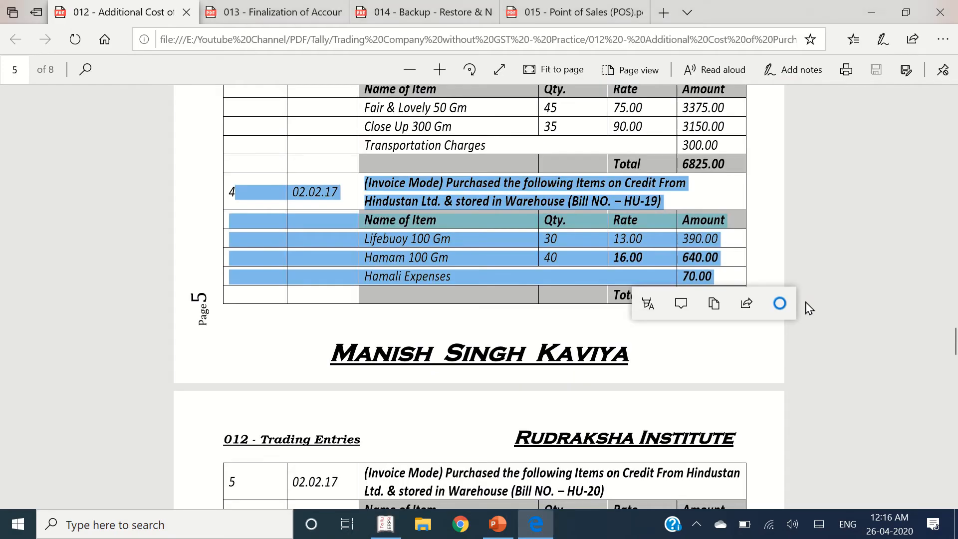
scroll(473, 310, down, 6)
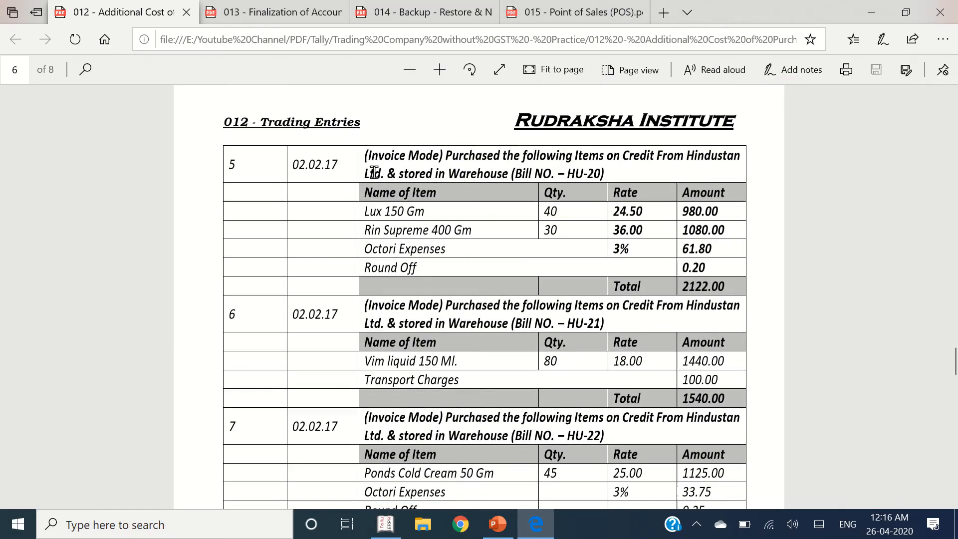
drag(241, 159, 767, 264)
key(alt+Tab)
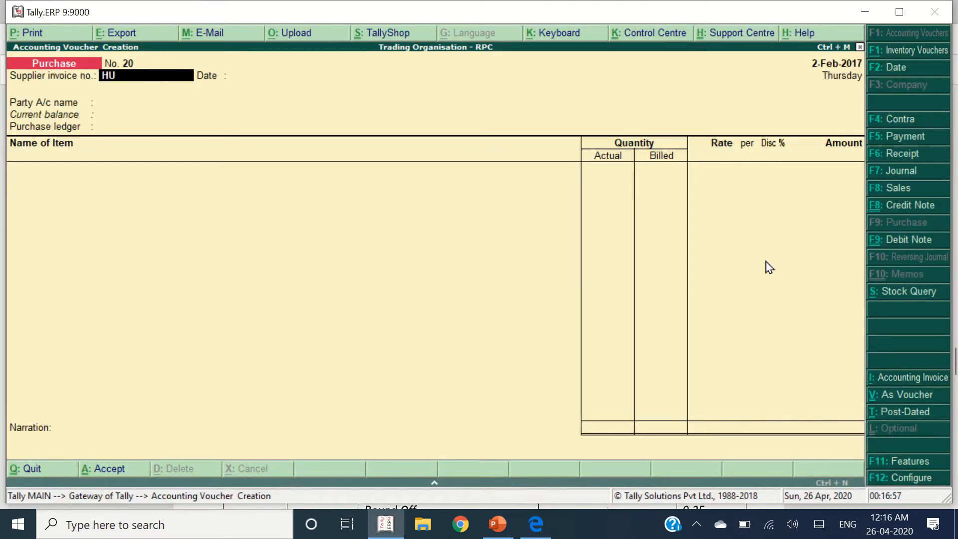
Step: Enter supplier invoice number HU-20, dated 2-Feb-2017, with Hindustan Ltd. A/c as the party and Purchase A/c as the purchase ledger
text(0)
key(Return)
key(Return)
text(Hin)
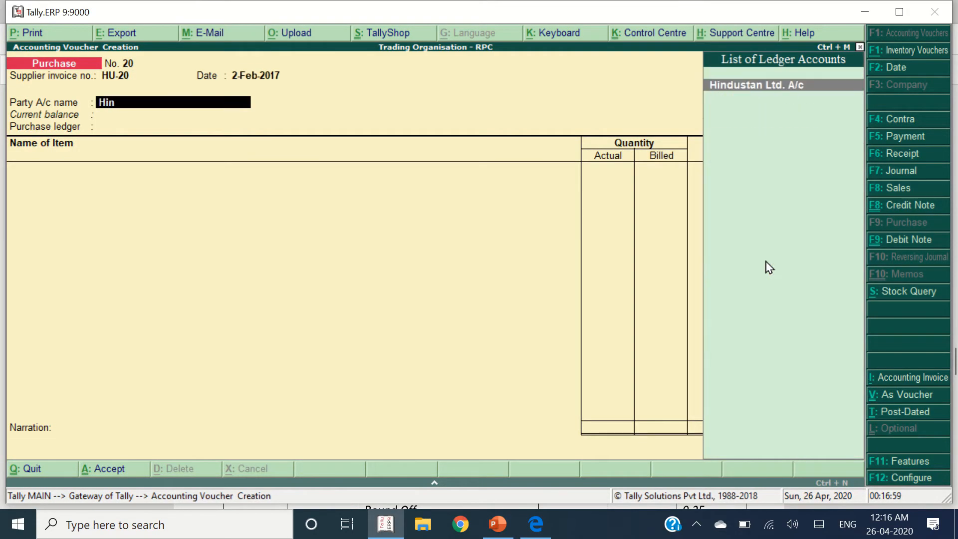
key(Return)
key(Return)
key(Return)
key(Return)
key(Return)
key(Return)
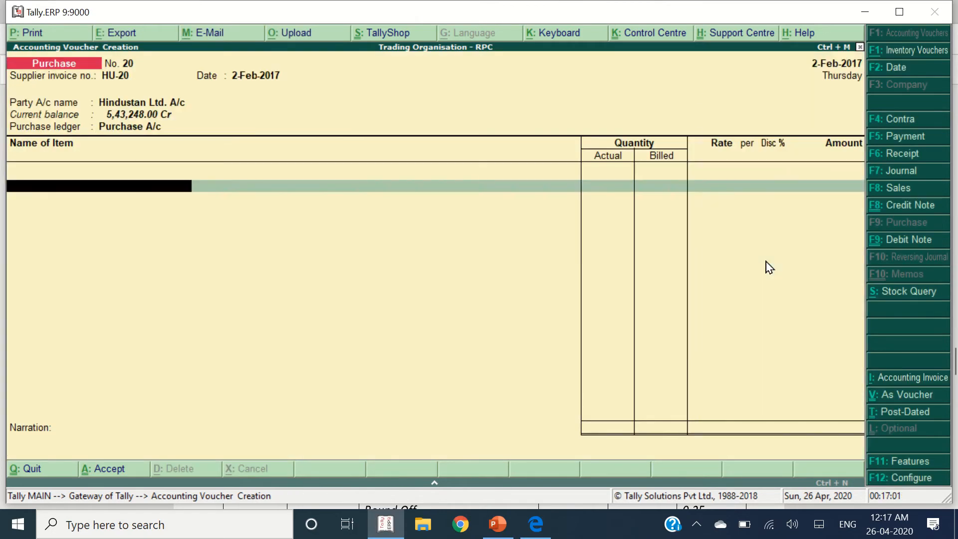
Step: Check the first HU-20 item in the PDF notes and add Lux 150 GM with Warehouse as its godown
key(alt+Tab)
key(alt+Tab)
text(Lux)
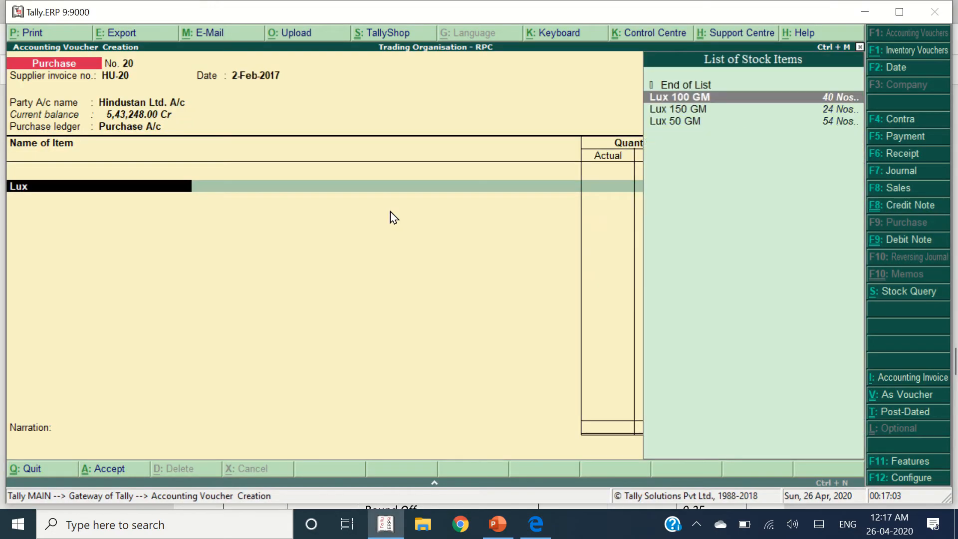
key(Down)
key(Return)
key(Return)
Step: Allocate 40 Nos of Lux 150 GM at a rate of 24.50 per the PDF notes
key(alt+Tab)
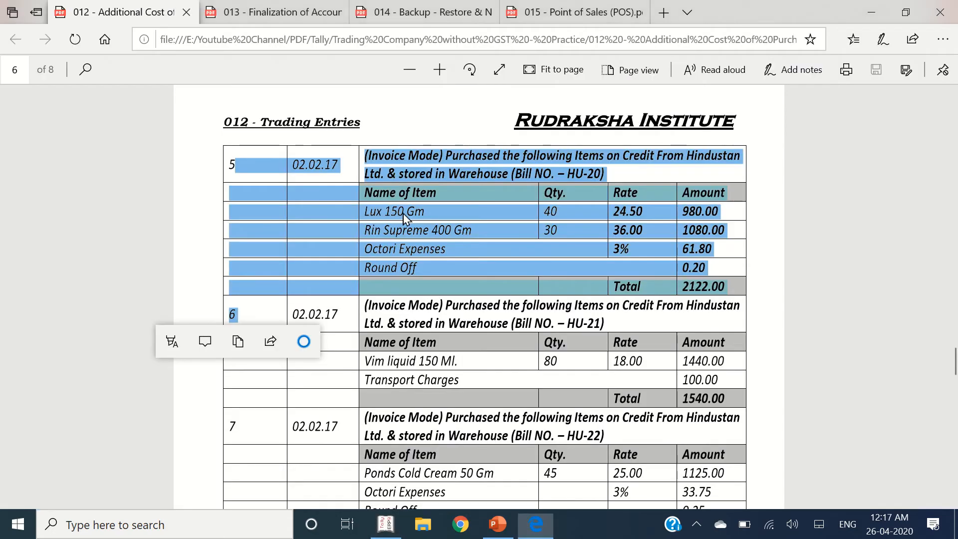
key(alt+Tab)
text(40)
key(Return)
key(Return)
key(Return)
key(Return)
key(Return)
key(Return)
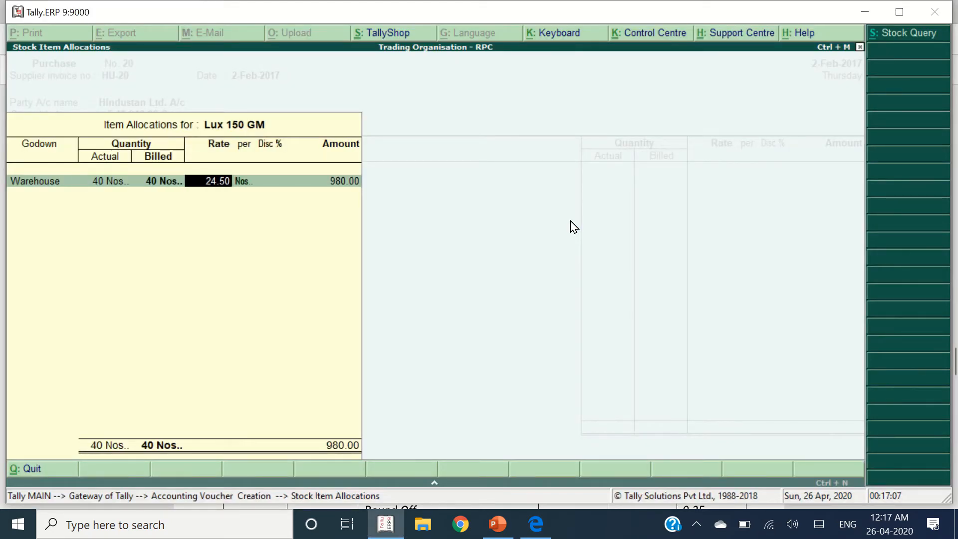
Step: Check the second HU-20 item in the PDF notes and add Rin Supreme 400 GM with Warehouse as its godown
key(alt+Tab)
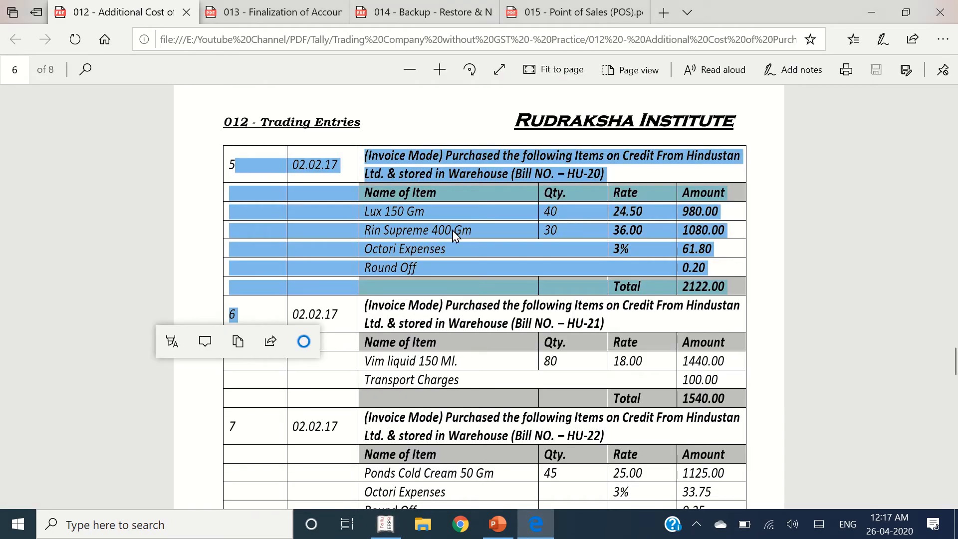
key(alt+Tab)
text(Rin)
key(Down)
key(Down)
key(Down)
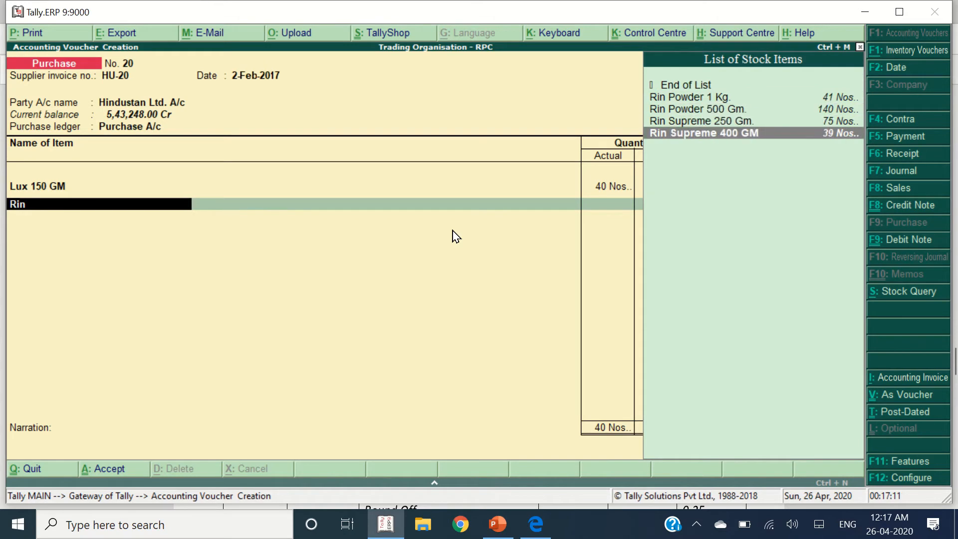
key(Return)
key(Return)
Step: Allocate 30 Nos of Rin Supreme 400 GM at a rate of 36.00 per the PDF notes
key(alt+Tab)
key(alt+Tab)
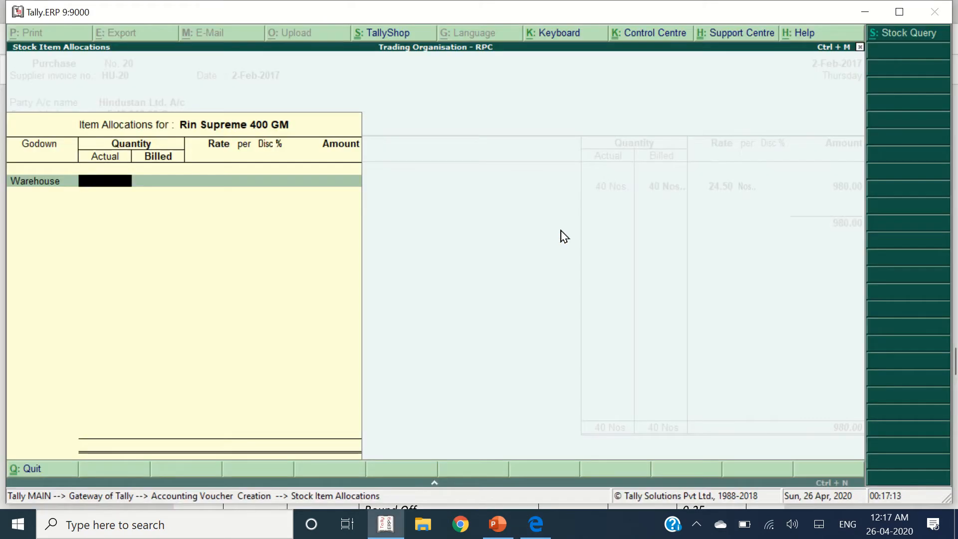
key(Return)
key(Return)
key(Return)
key(Return)
key(Return)
key(Return)
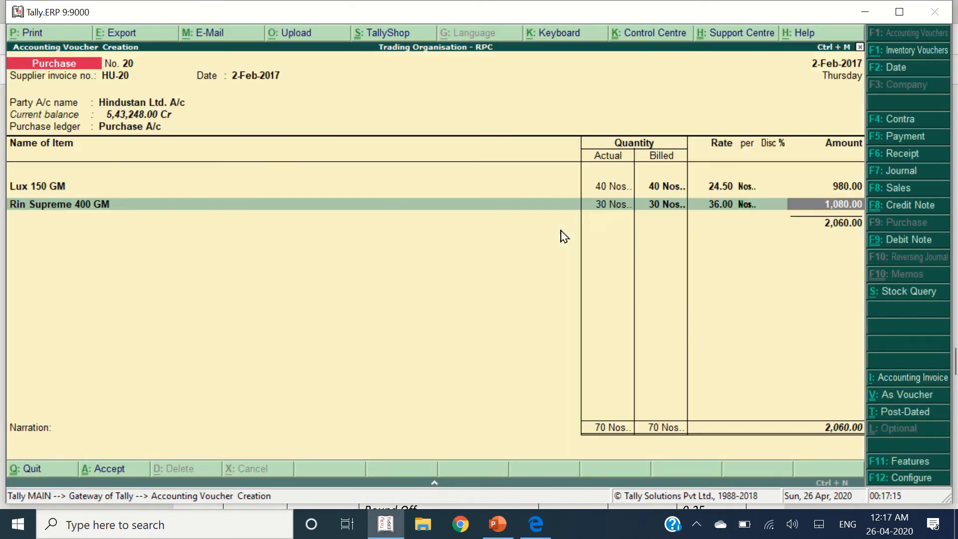
key(alt+Tab)
key(alt+Tab)
text(oc)
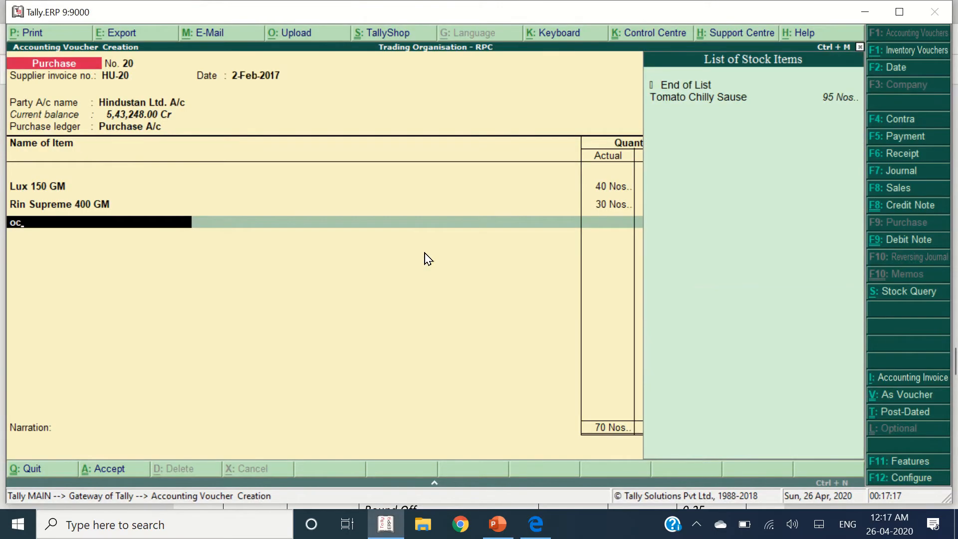
key(BackSpace)
key(Return)
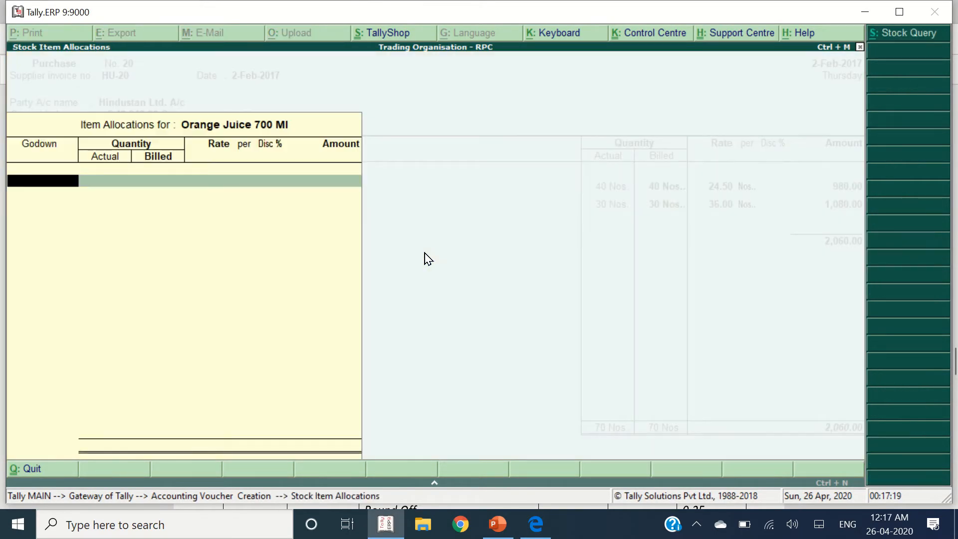
key(Escape)
key(BackSpace)
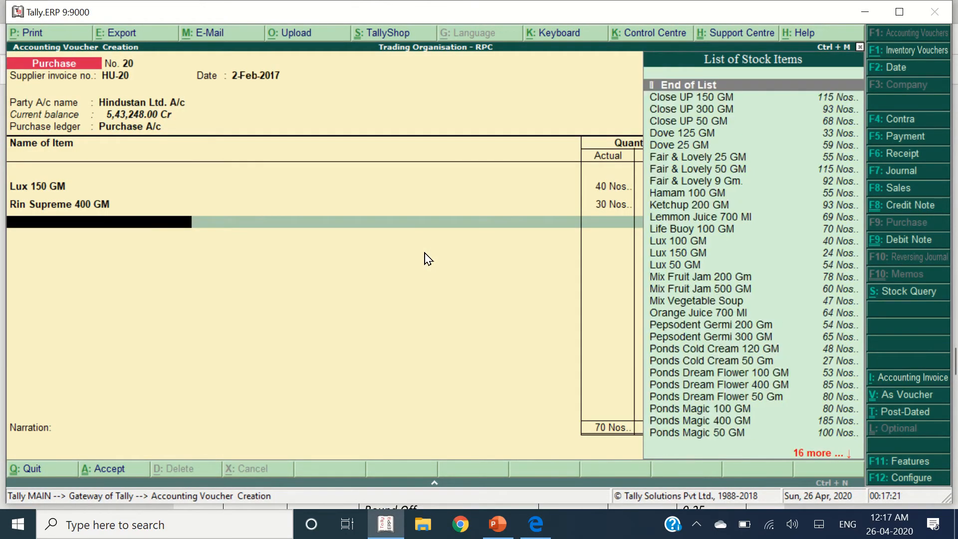
Step: End the item list and add Octori Expenses A/c at 3 %, checking the charge in the PDF notes
key(Return)
text(Oct)
key(Return)
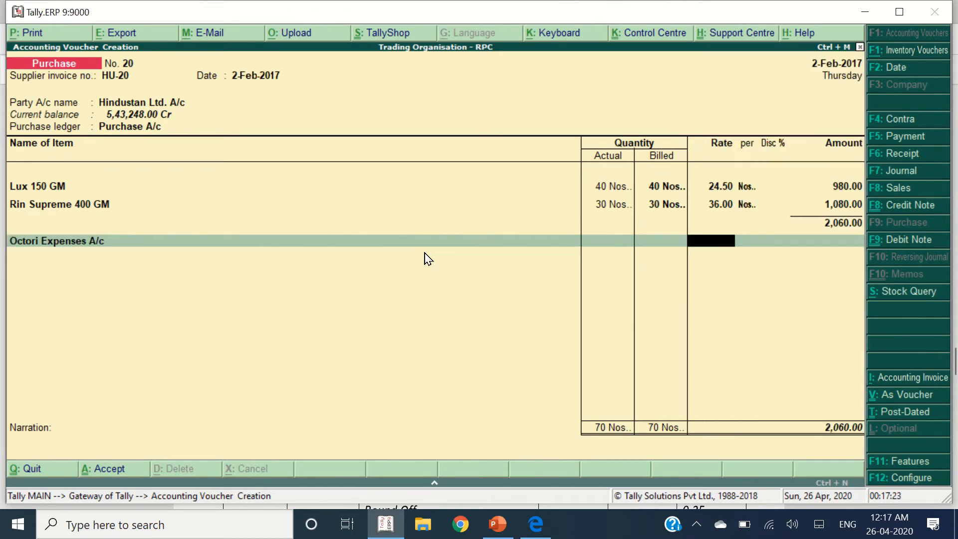
key(BackSpace)
key(Return)
key(alt+Tab)
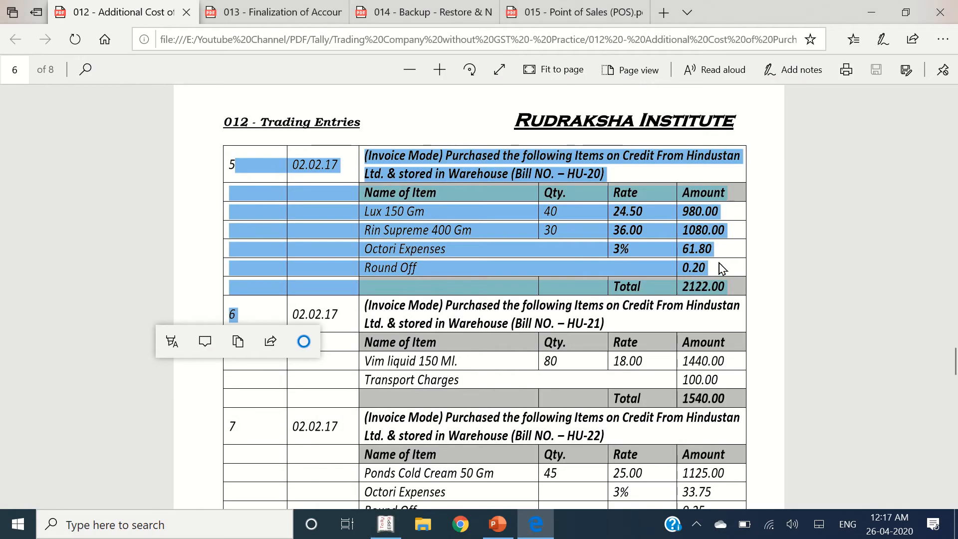
key(alt+Tab)
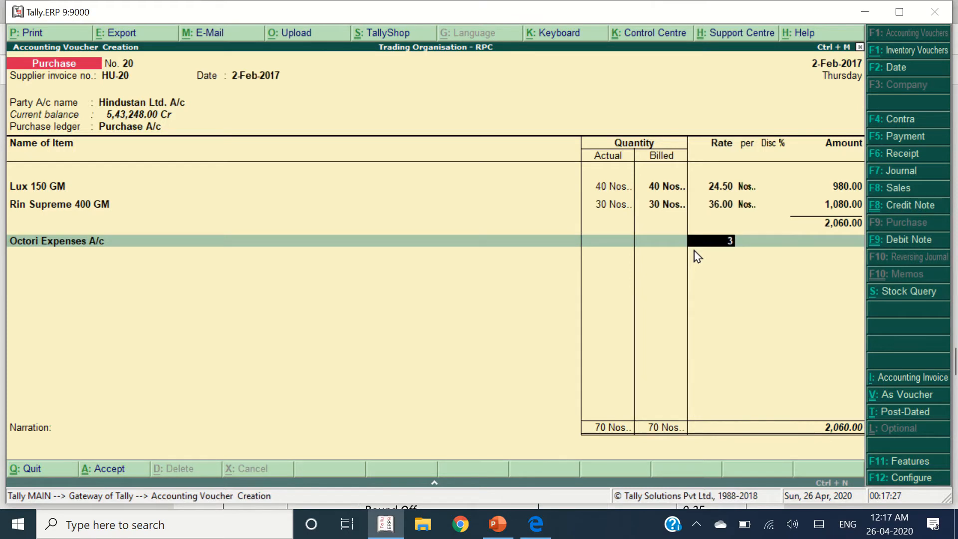
key(Return)
key(Return)
Step: Add Round Off A/c with an amount of 0.20
text(Roun)
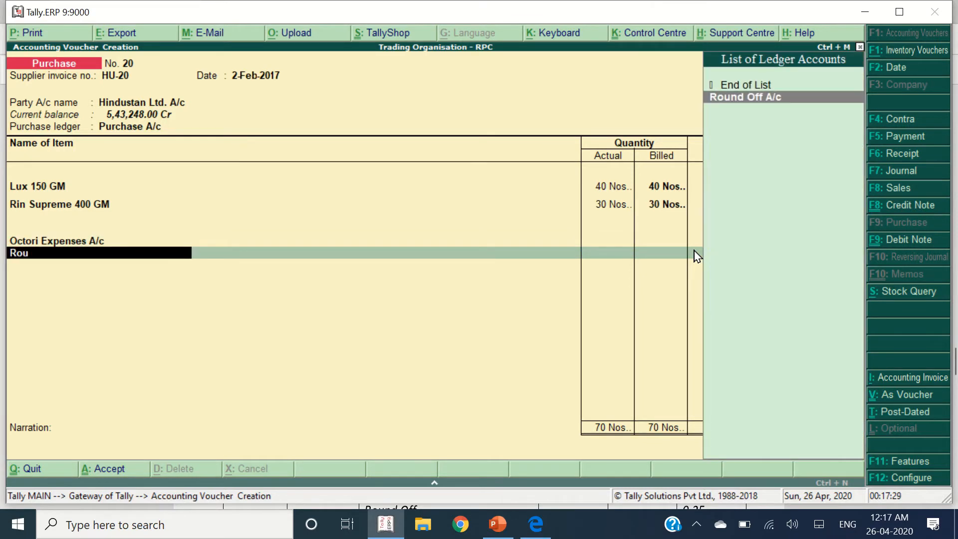
key(Return)
key(Return)
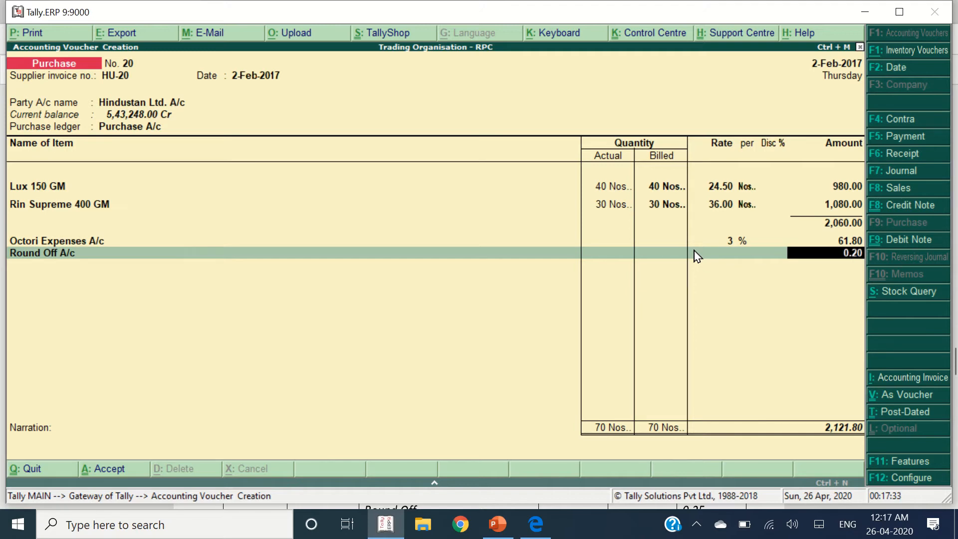
key(Return)
Step: End the ledger list, accept the HU-20 bill-wise details, and save the purchase voucher
key(Return)
key(Return)
key(Return)
key(Return)
key(Return)
key(Return)
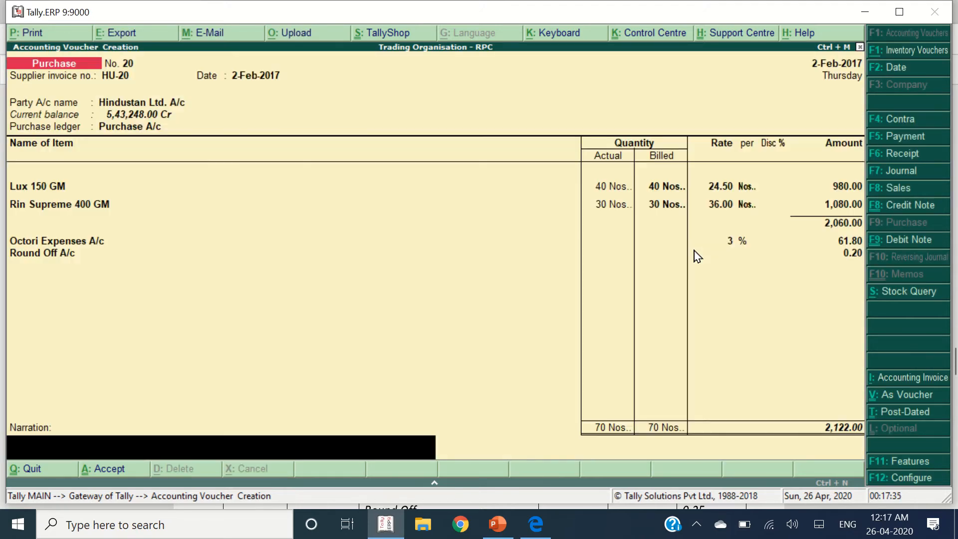
key(Return)
Step: Switch to the PDF notes, find and highlight the HU-21 purchase entry, and return to Tally.ERP 9
key(alt+Tab)
scroll(331, 197, down, 3)
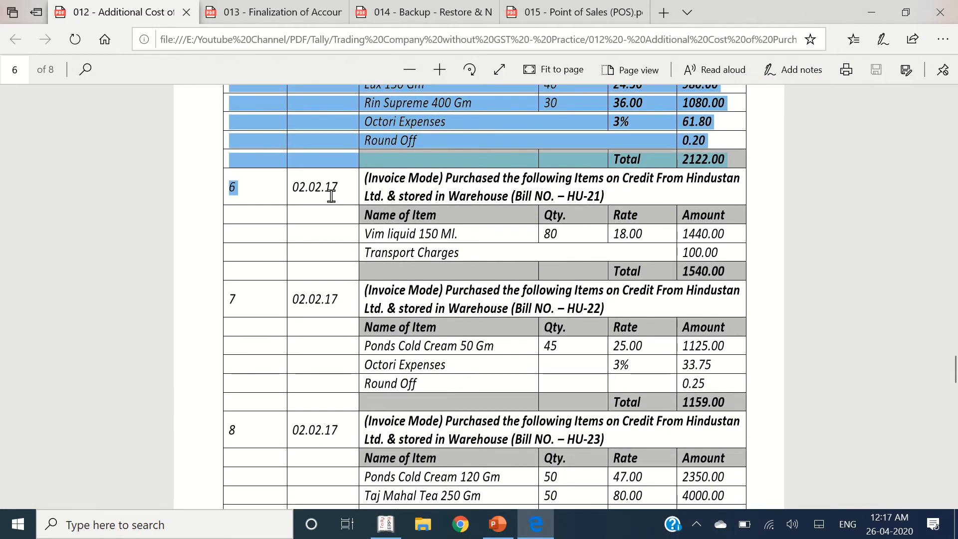
click(261, 188)
drag(233, 187, 728, 252)
key(alt+Tab)
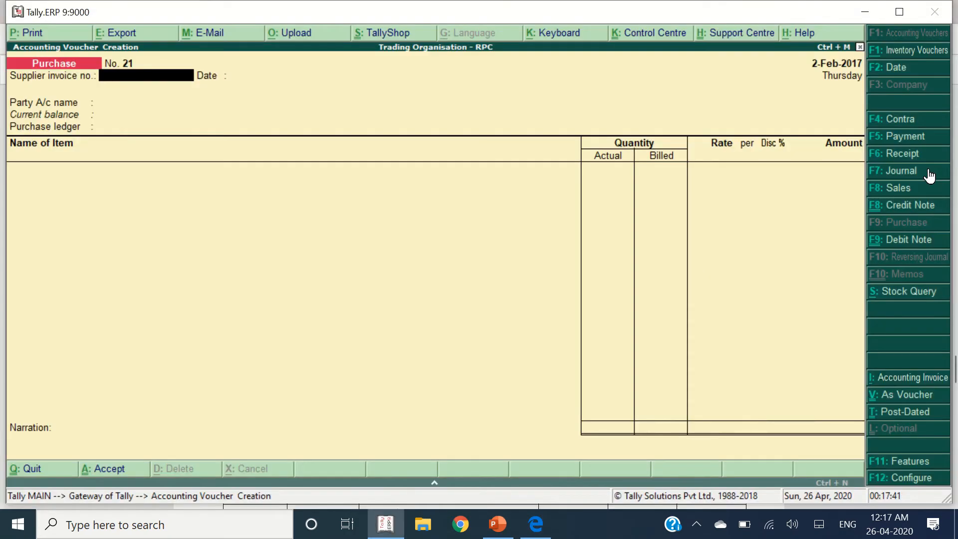
Step: Enter supplier invoice number HU-21, dated 2-Feb-2017, with Hindustan Ltd. A/c as the party and Purchase A/c as the purchase ledger
text(HU-21)
key(Return)
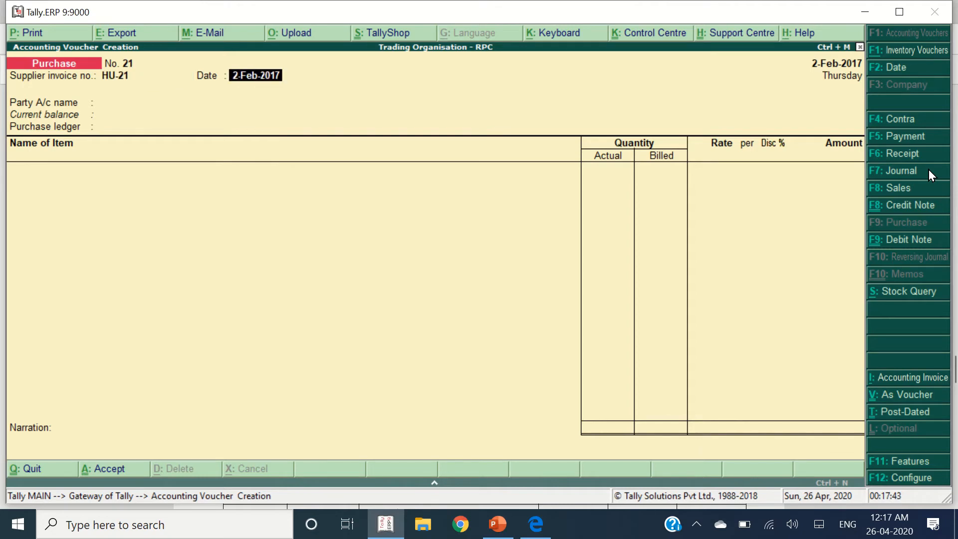
key(Return)
text(Hindus)
key(Return)
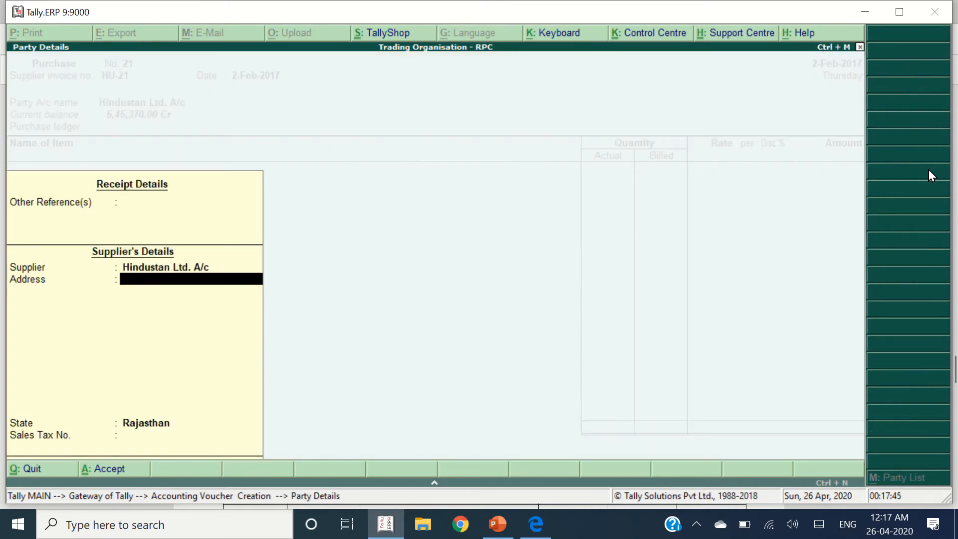
key(ctrl+a)
key(Return)
Step: Check the HU-21 item in the PDF notes and add Vim Liquid 150 Ml. with Warehouse as its godown
key(alt+Tab)
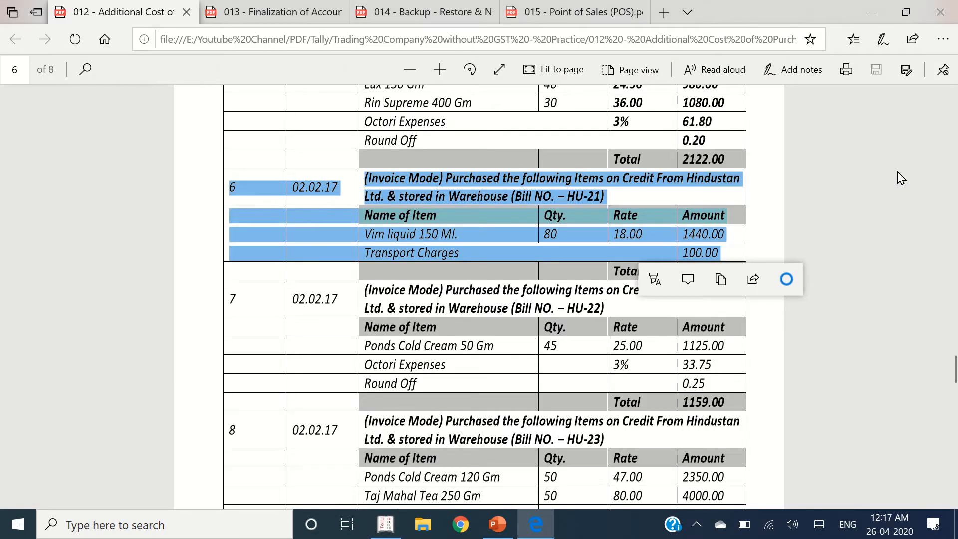
key(alt+Tab)
text(Vim)
key(alt+Tab)
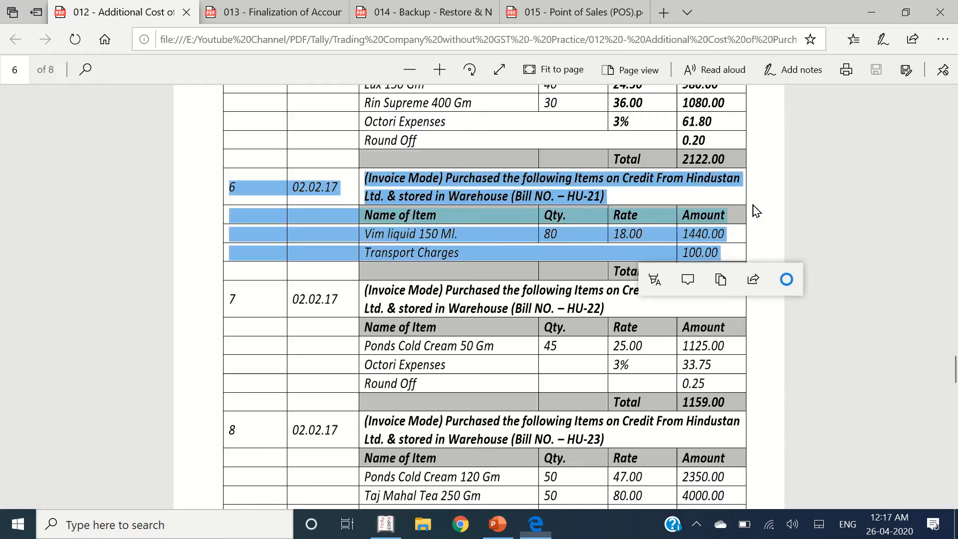
key(alt+Tab)
key(Return)
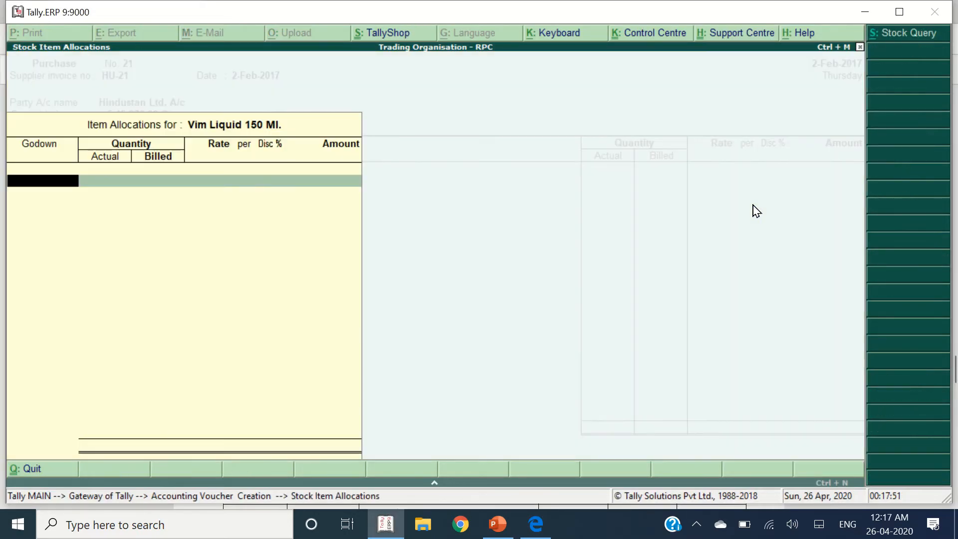
key(Return)
Step: Allocate 80 Nos of Vim Liquid 150 Ml. at a rate of 18.00 per the PDF notes, and end the item list
key(alt+Tab)
key(alt+Tab)
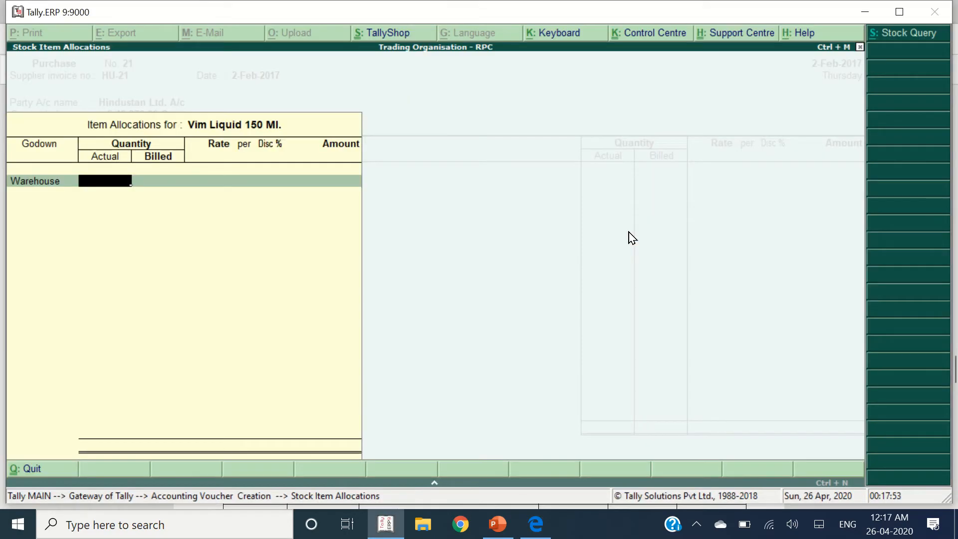
key(Return)
key(Return)
key(Return)
key(Return)
key(Return)
key(Return)
key(Return)
key(Return)
key(Return)
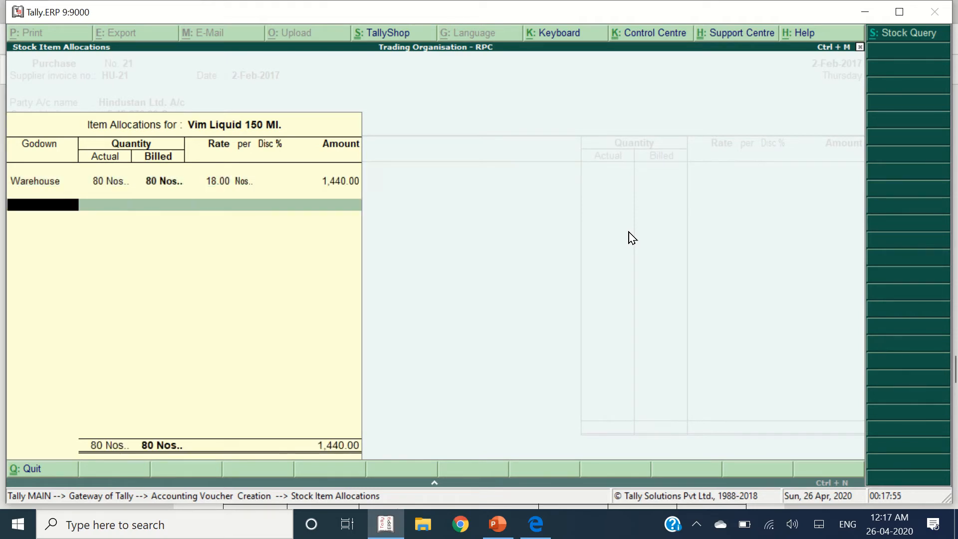
Step: Add Transportation Charges with an amount of 100.00, checking the charge in the PDF notes
key(alt+Tab)
key(alt+Tab)
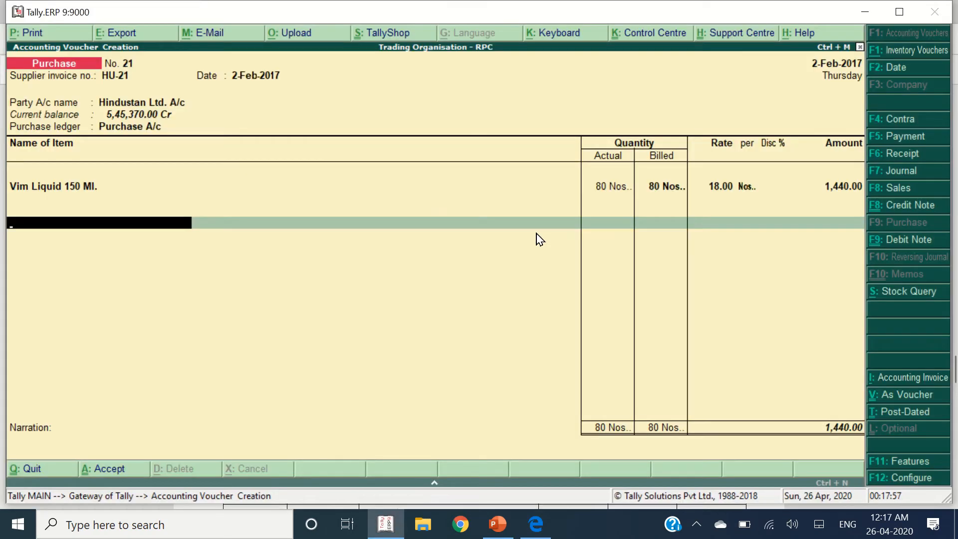
text(Tran)
key(Return)
key(Return)
key(alt+Tab)
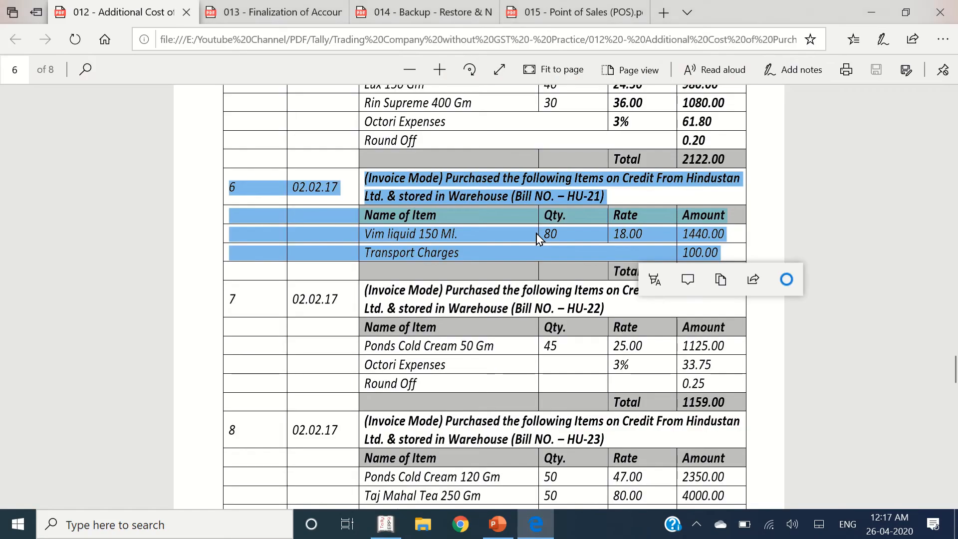
key(alt+Tab)
text(100)
key(Return)
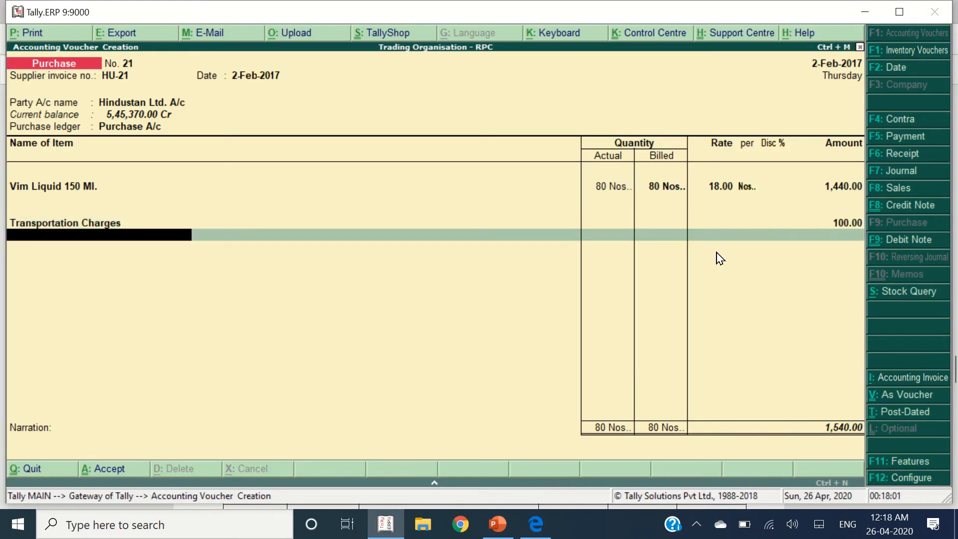
Step: End the ledger list, accept the HU-21 bill-wise details, and save the purchase voucher
key(Return)
key(Return)
key(Return)
key(Return)
key(Return)
Step: Highlight the HU-22 purchase entry in the PDF notes and return to Tally.ERP 9
key(alt+Tab)
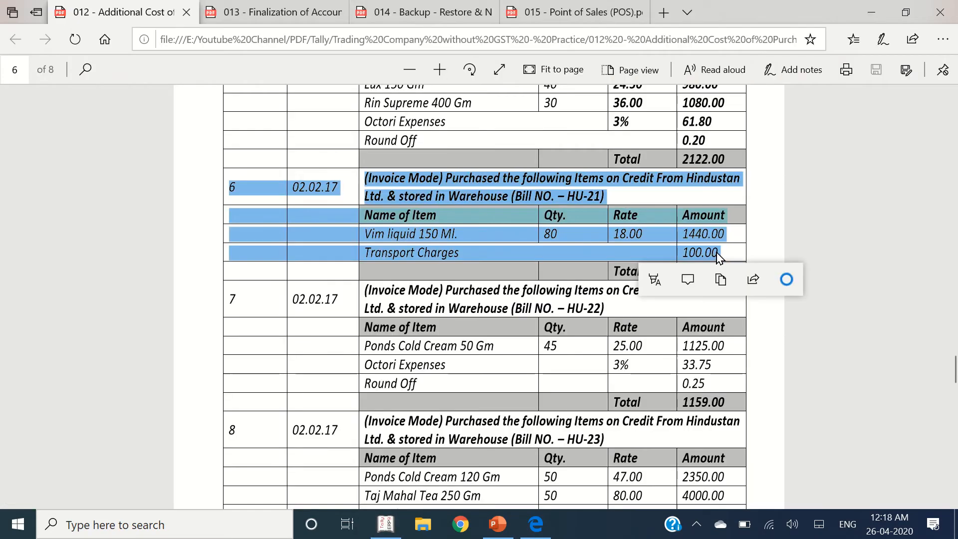
drag(234, 302, 717, 391)
key(alt+Tab)
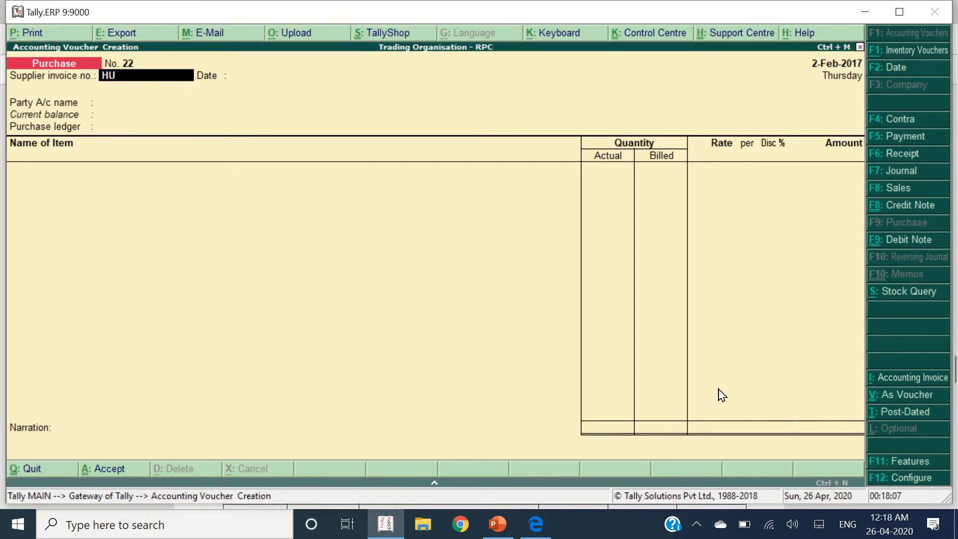
Step: Fill the purchase voucher header with supplier invoice HU-22, party Hindustan Ltd. A/c and purchase ledger Purchase A/c
key(Return)
key(Return)
text(Hindu)
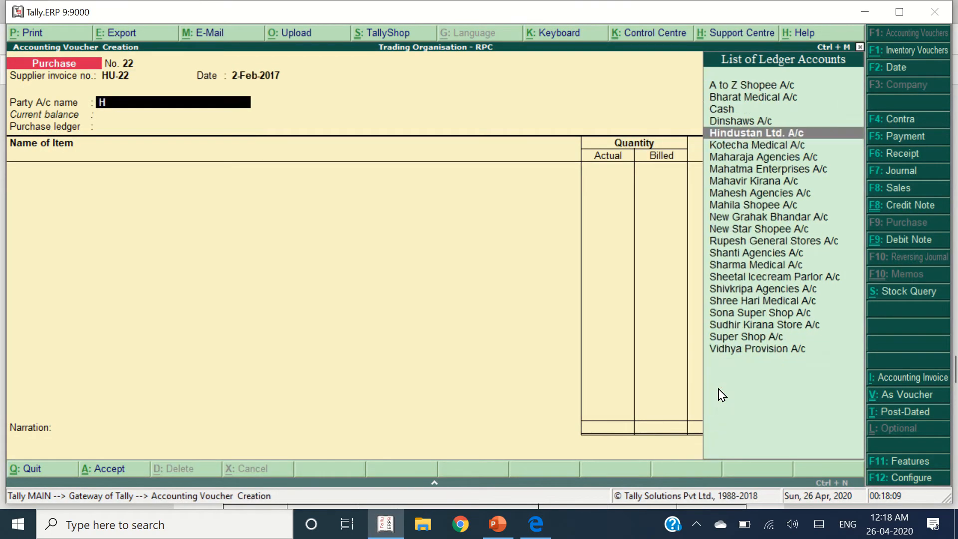
key(Return)
key(Return)
key(Return)
key(Return)
key(Return)
key(Return)
key(Return)
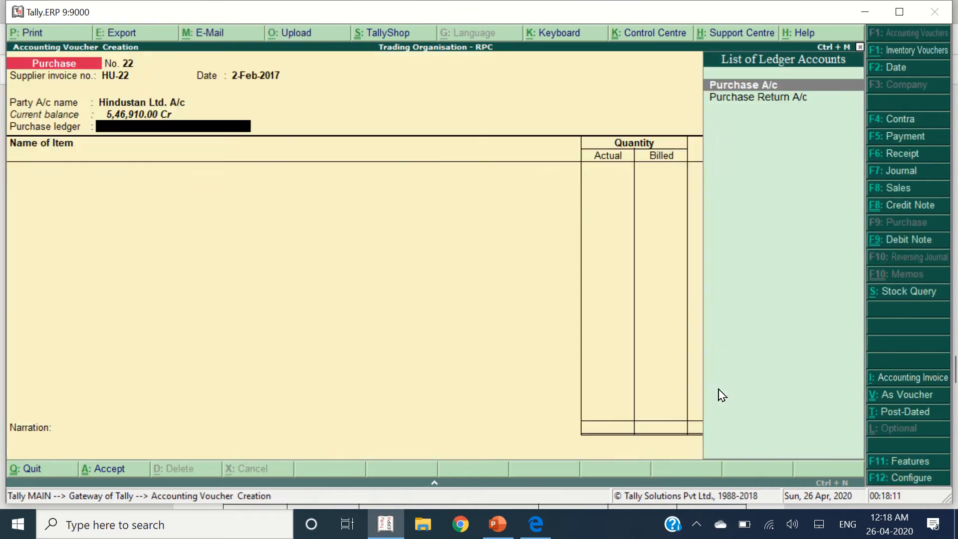
Step: Check the item in the PDF notes, add Ponds Cold Cream 50 Gm and assign it to the Warehouse godown
key(alt+Tab)
key(alt+Tab)
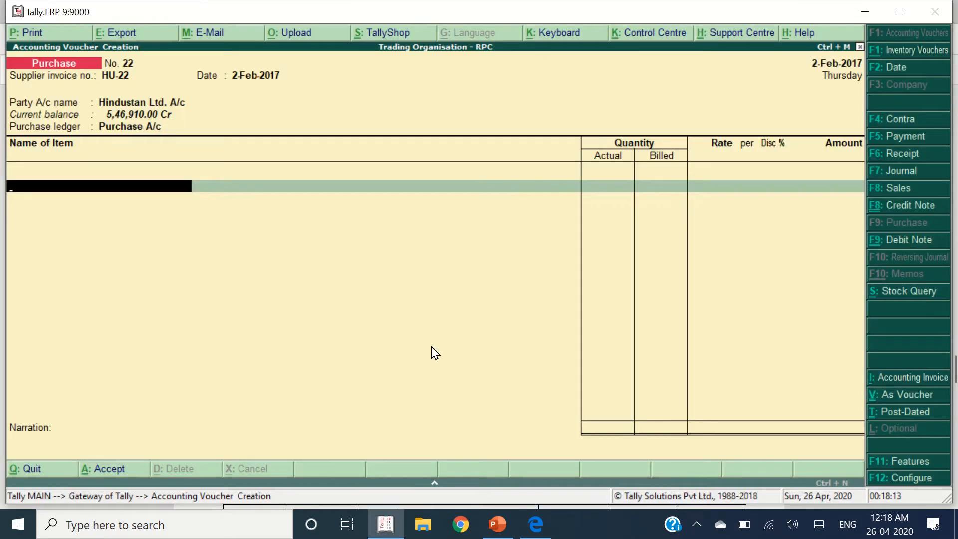
text(Pondsc)
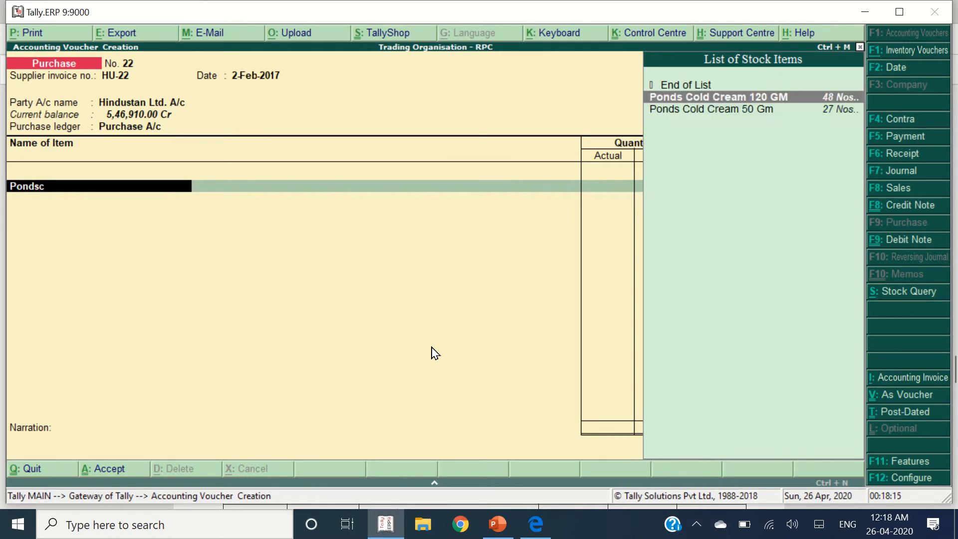
key(Down)
key(Return)
text(W)
key(Return)
Step: Allocate 45 Nos of Ponds Cold Cream 50 Gm at a rate of 25.00, checking the quantity in the PDF notes
key(alt+Tab)
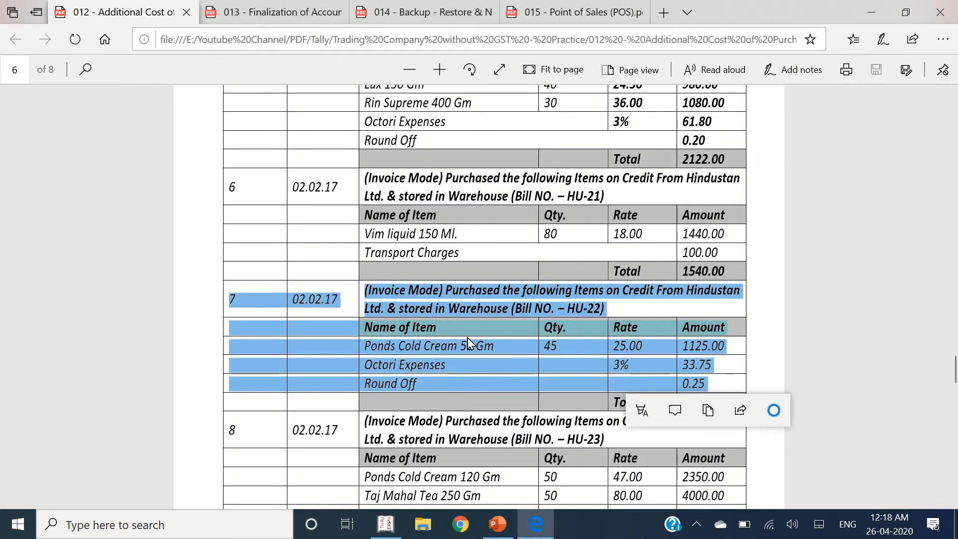
key(alt+Tab)
text(45)
key(Return)
key(Return)
key(Return)
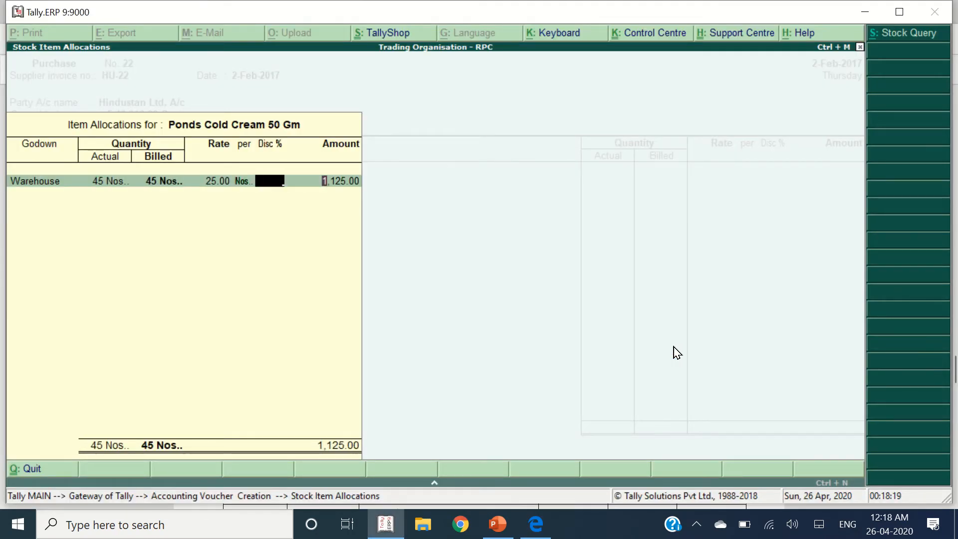
key(Return)
key(Return)
key(Return)
Step: End the item list and add Octori Expenses A/c at 3%, checking the charge in the PDF notes
key(alt+Tab)
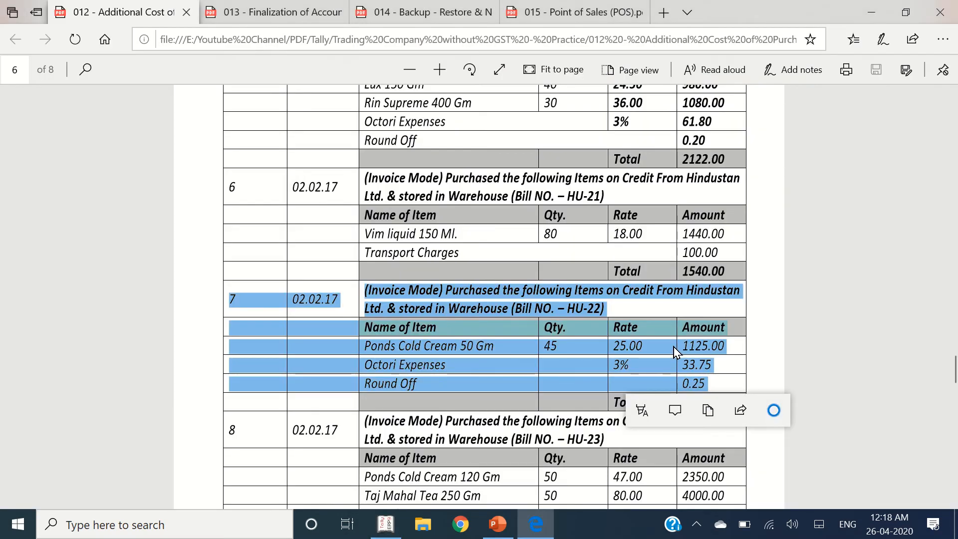
key(alt+Tab)
key(Return)
text(Oct)
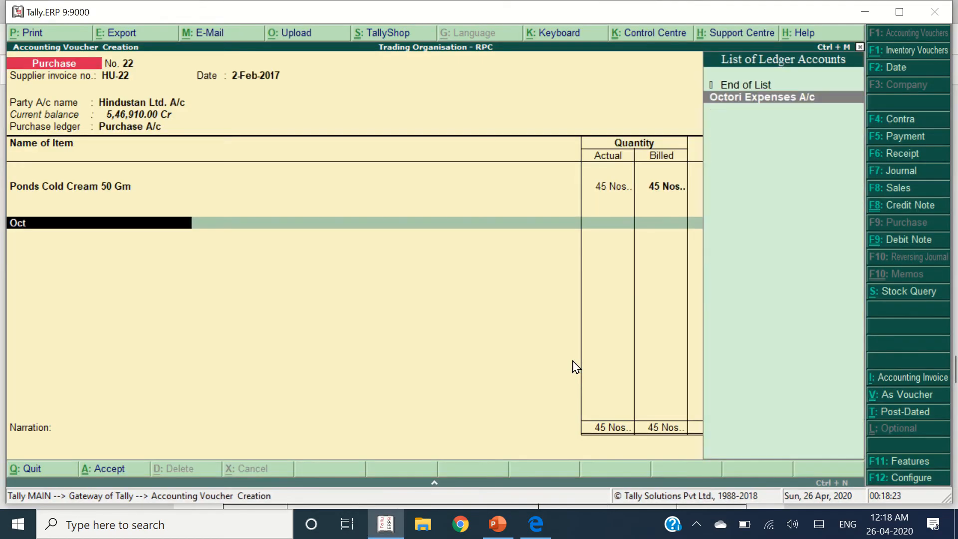
key(Return)
key(alt+Tab)
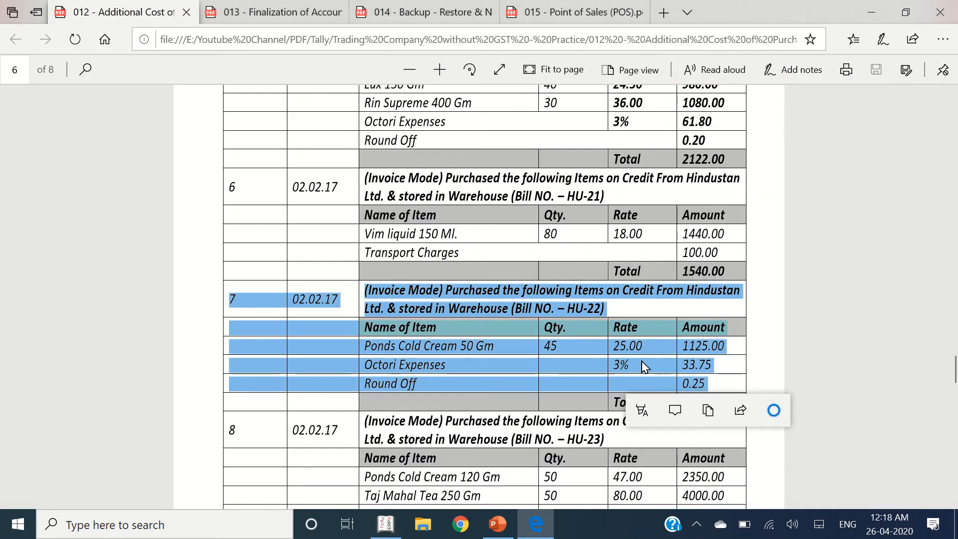
key(alt+Tab)
text(3)
key(Return)
key(Return)
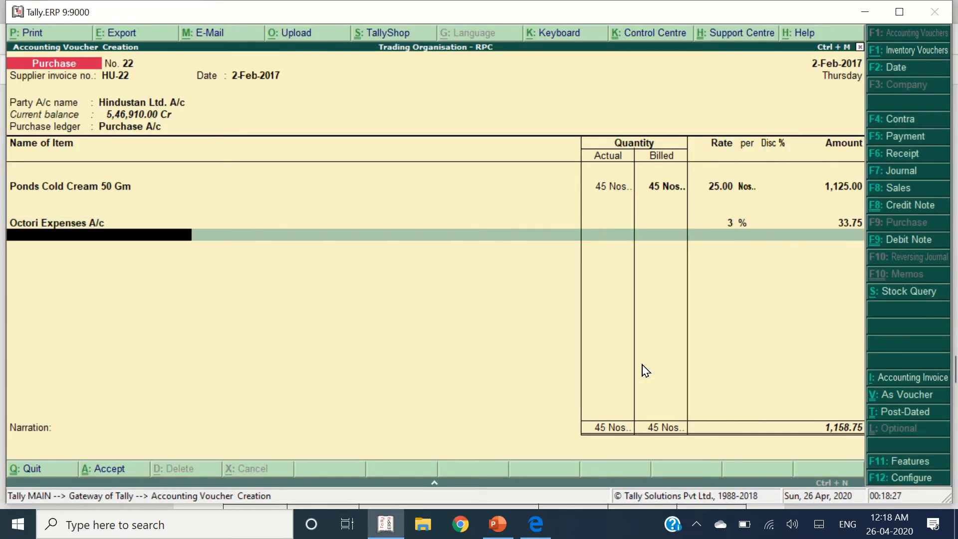
Step: Add Round Off A/c with an amount of 0.25 below the octori charge
text(Round)
key(Return)
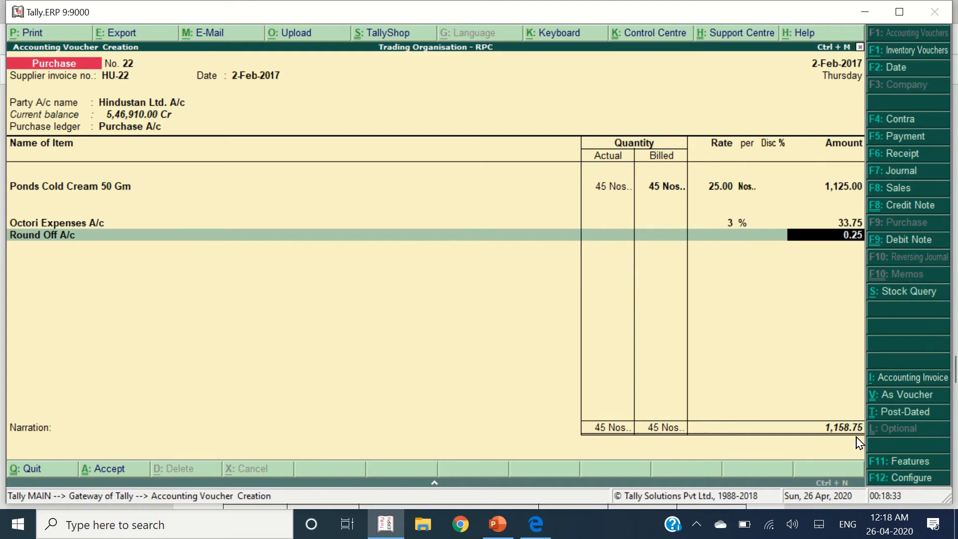
key(Return)
Step: End the ledger list, leave the narration empty and save the HU-22 purchase voucher
key(Return)
key(Return)
key(Return)
key(Return)
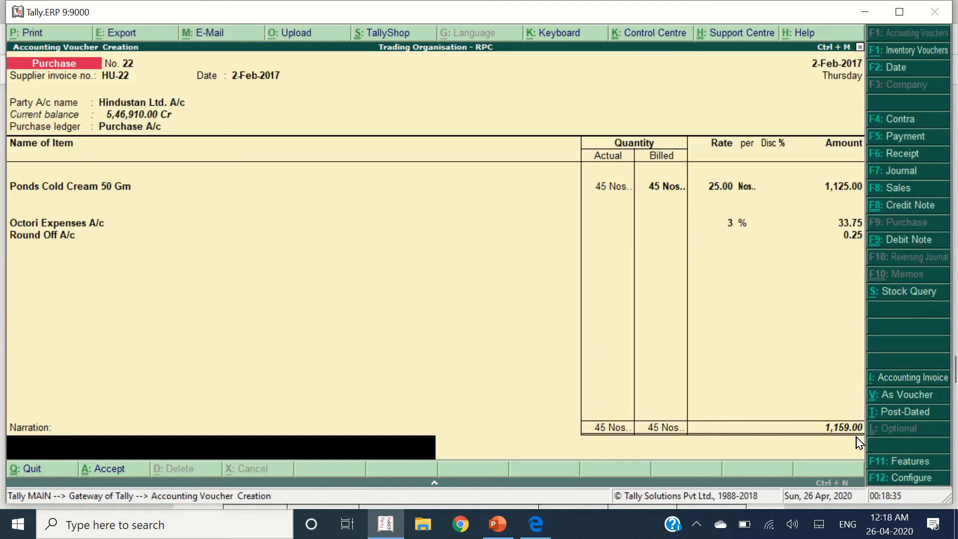
key(Return)
Step: Highlight the HU-23 purchase entry in the PDF notes and return to Tally.ERP 9
key(alt+Tab)
scroll(654, 342, down, 5)
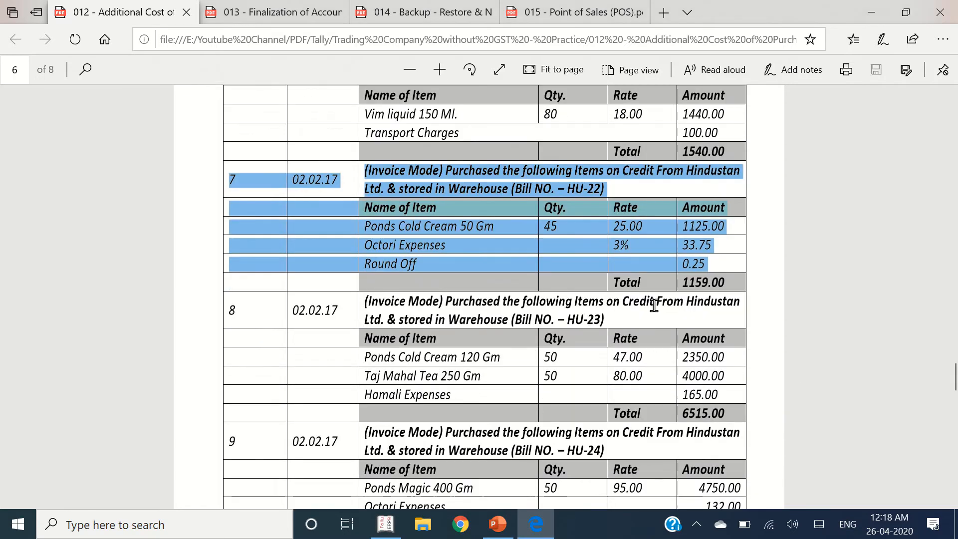
drag(231, 177, 743, 273)
key(alt+Tab)
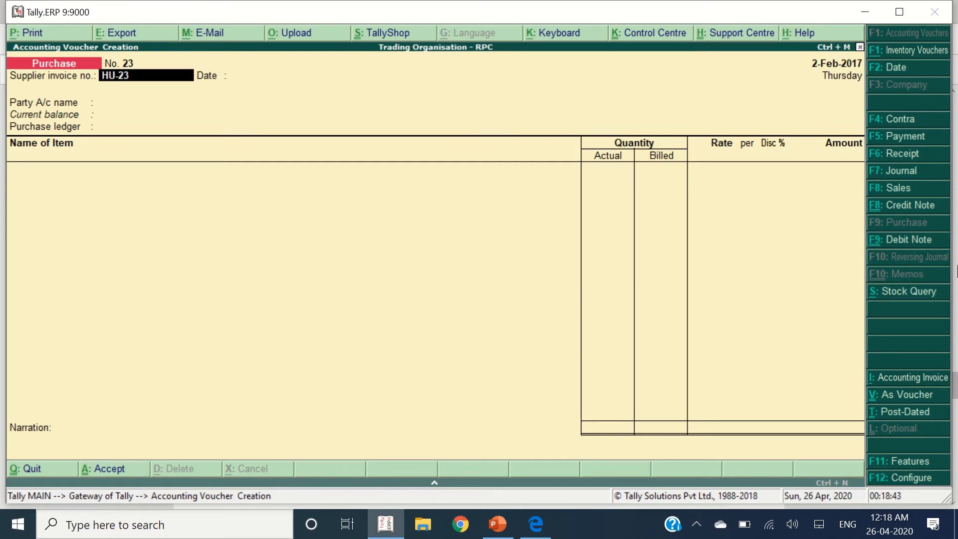
Step: Fill the voucher header with supplier invoice HU-23, party Hindustan Ltd. A/c and purchase ledger Purchase A/c
key(Return)
key(Return)
text(Hin)
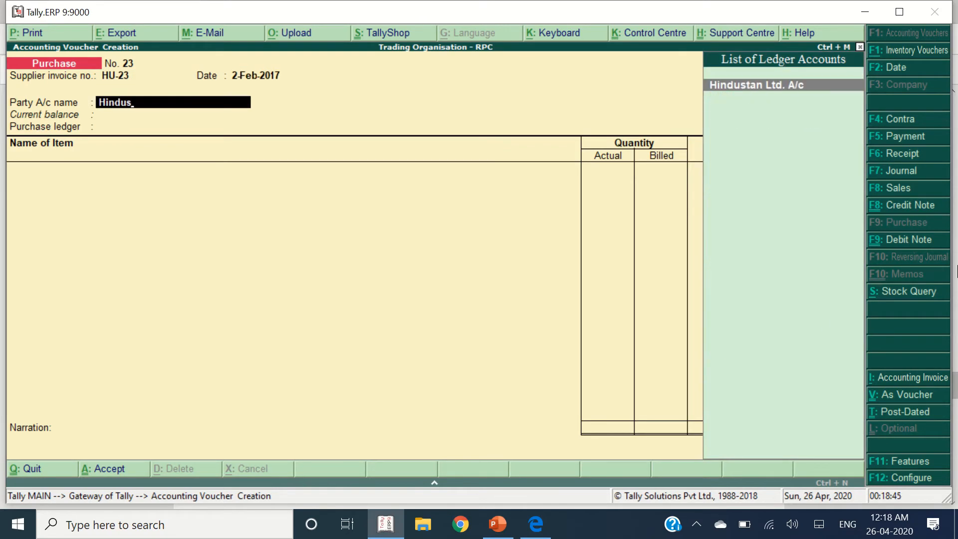
text(dus)
key(Return)
key(Return)
key(Return)
key(Return)
key(Return)
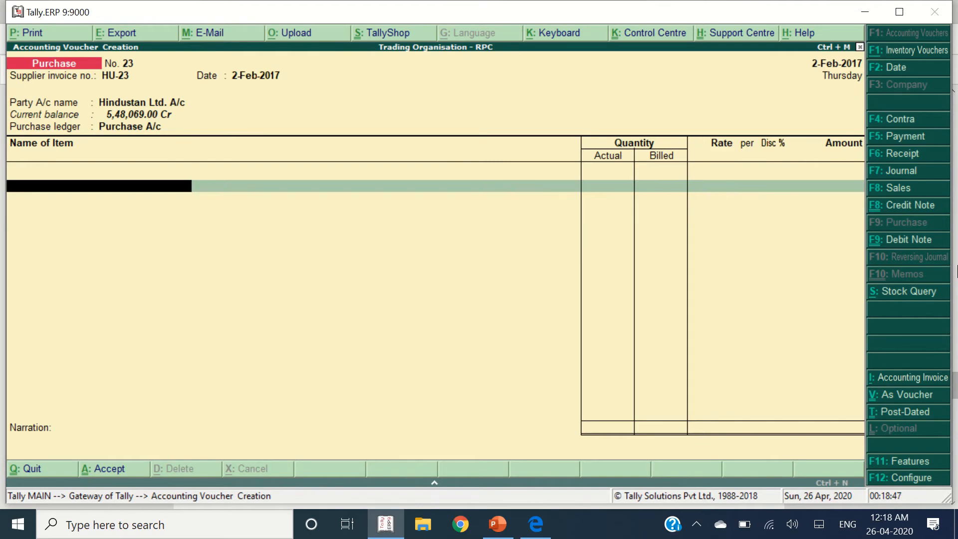
Step: Check the first HU-23 item in the PDF notes and add Ponds Cold Cream 120 GM in the Warehouse godown
key(alt+Tab)
key(alt+Tab)
text(Ponds c)
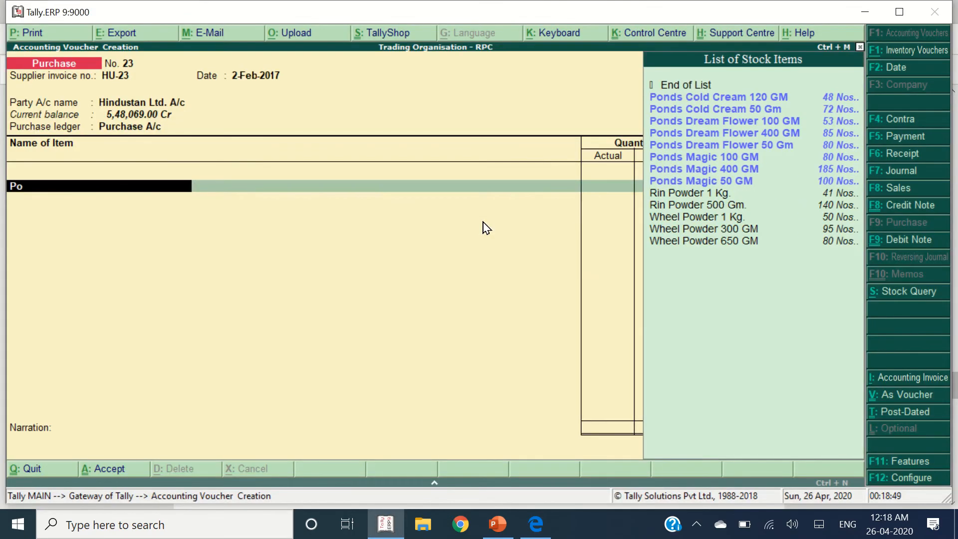
key(Down)
key(Down)
key(Up)
key(Return)
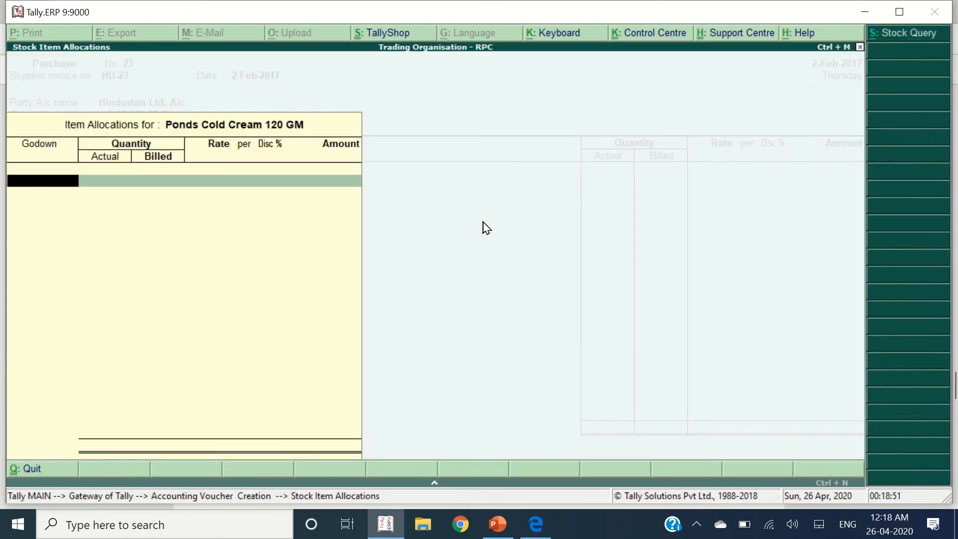
text(W)
key(Return)
Step: Allocate 50 Nos of Ponds Cold Cream 120 GM at a rate of 47.00 per the PDF notes
key(alt+Tab)
key(alt+Tab)
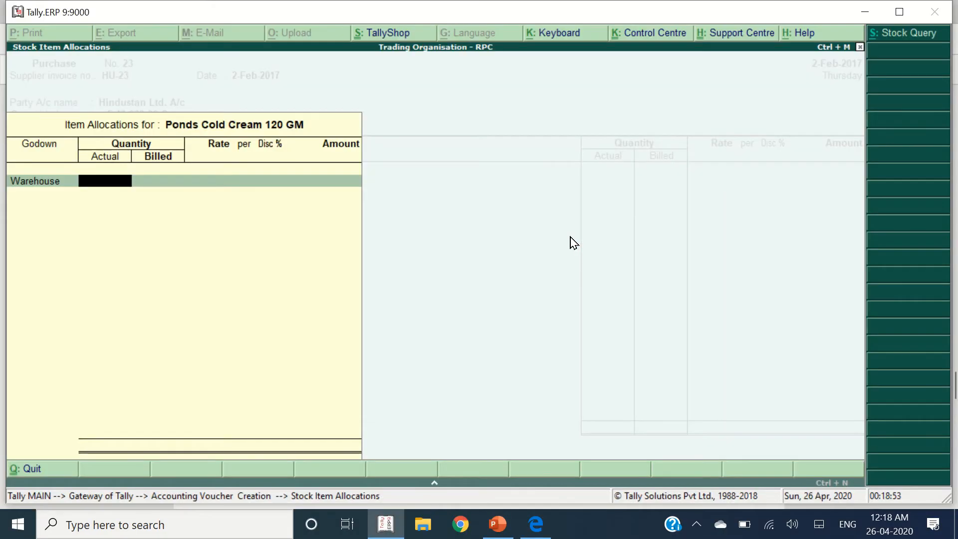
text(50)
key(Return)
key(Return)
key(Return)
key(Return)
key(Return)
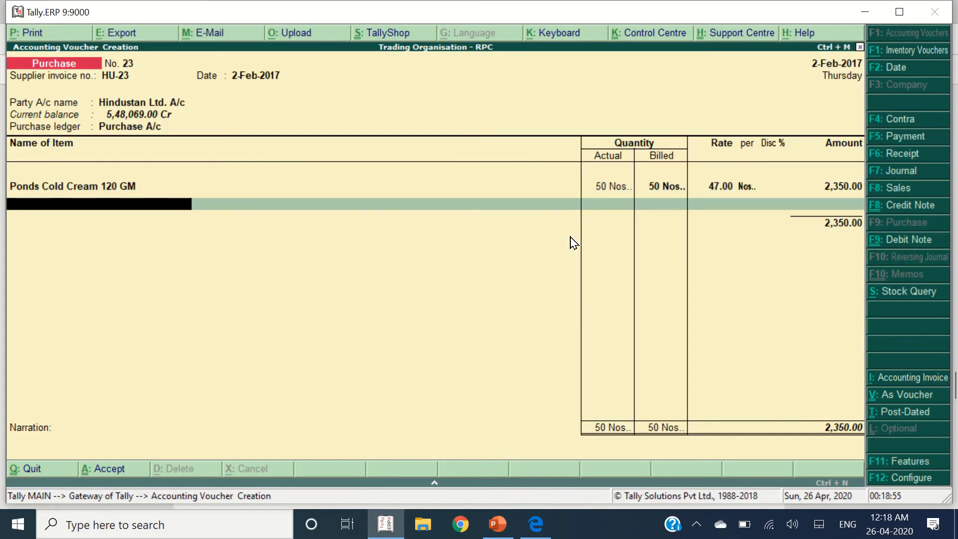
Step: Check the second HU-23 item in the PDF notes and add Taj Mahal Tea 250 Gm in the Warehouse godown
key(alt+Tab)
key(alt+Tab)
text(Taj)
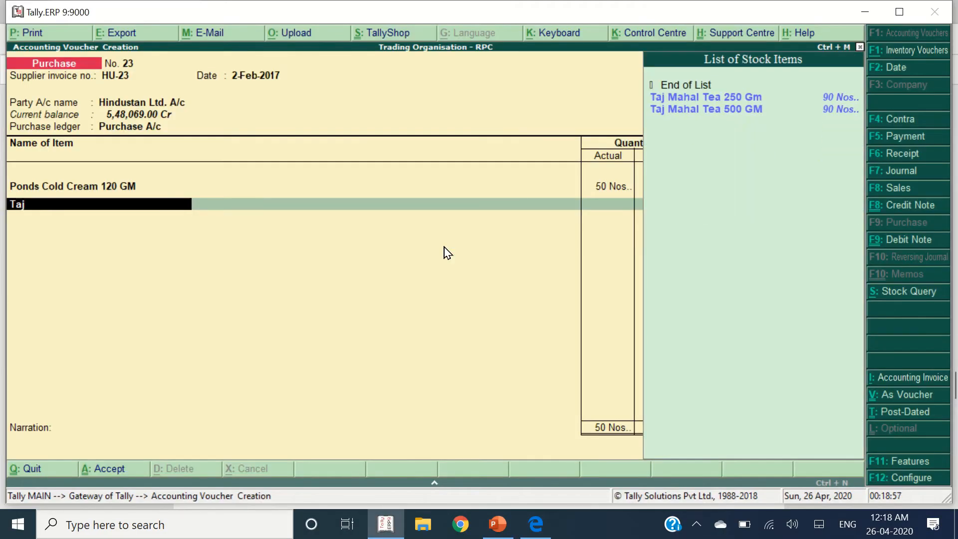
key(Return)
key(Return)
Step: Allocate 50 Nos of Taj Mahal Tea 250 Gm at a rate of 80.00 per the PDF notes
key(alt+Tab)
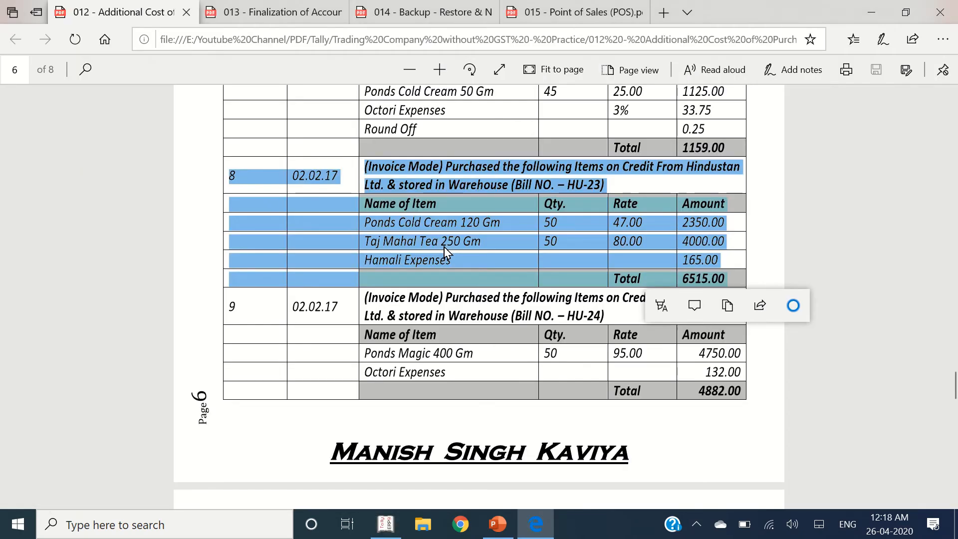
key(alt+Tab)
text(50)
key(Return)
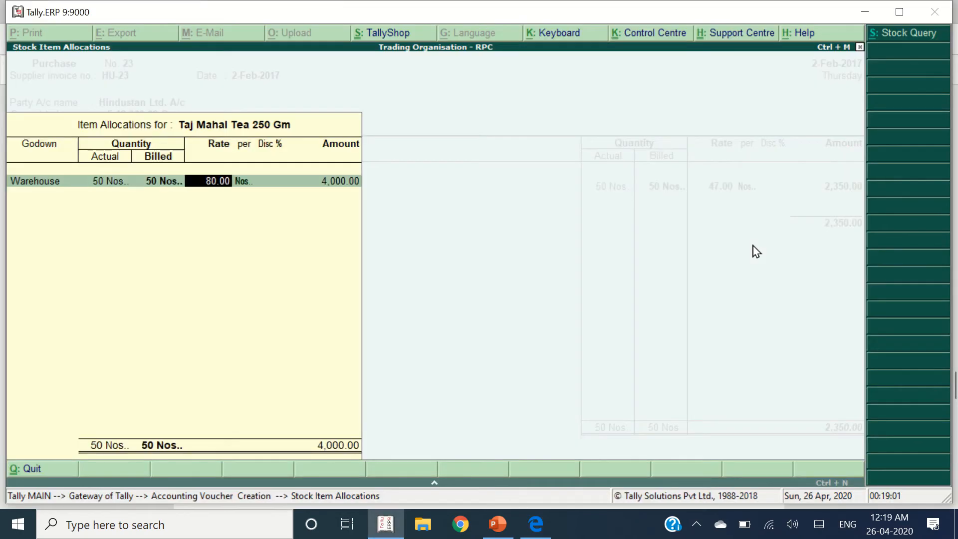
key(Return)
key(Return)
key(Return)
Step: Add Hamali Expenses with an amount of 165, checking the charge in the PDF notes
key(alt+Tab)
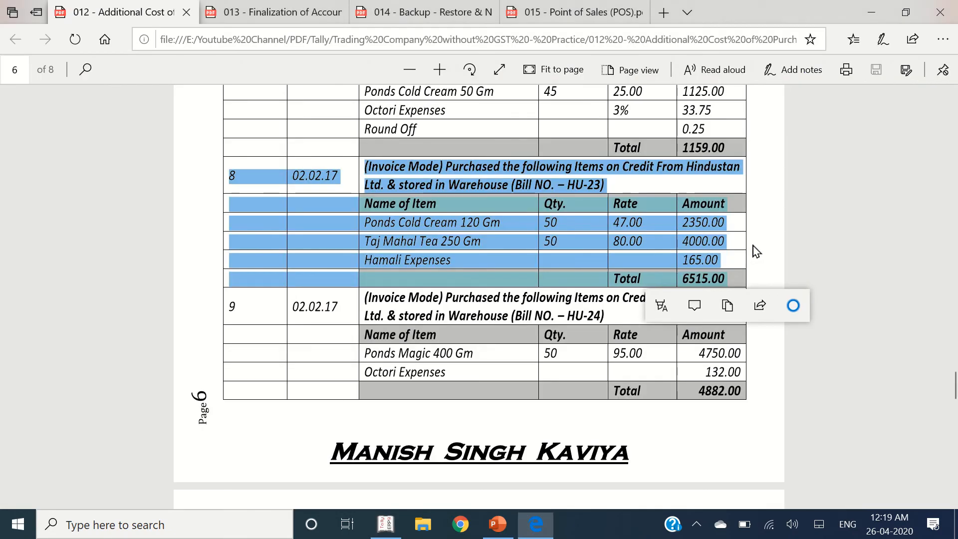
key(alt+Tab)
text(ham)
key(Return)
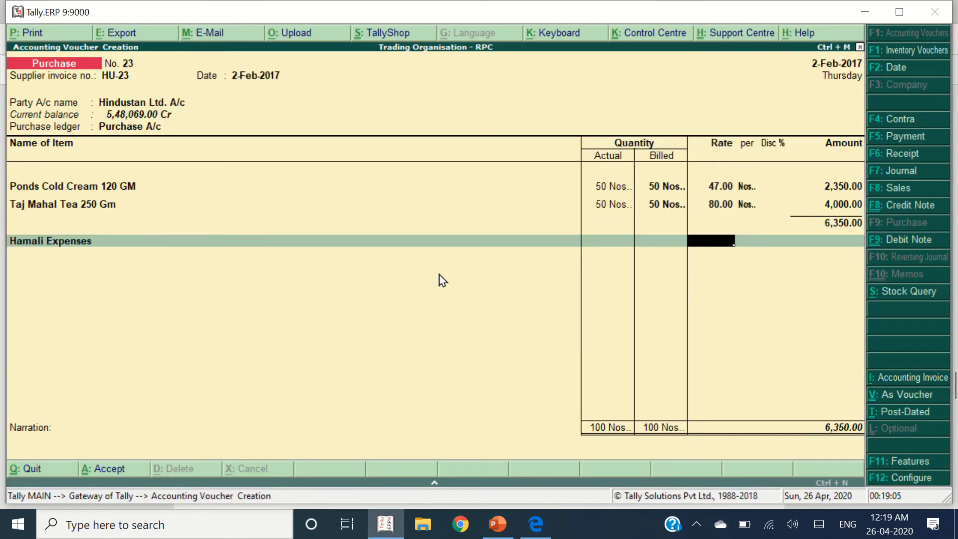
key(Return)
key(alt+Tab)
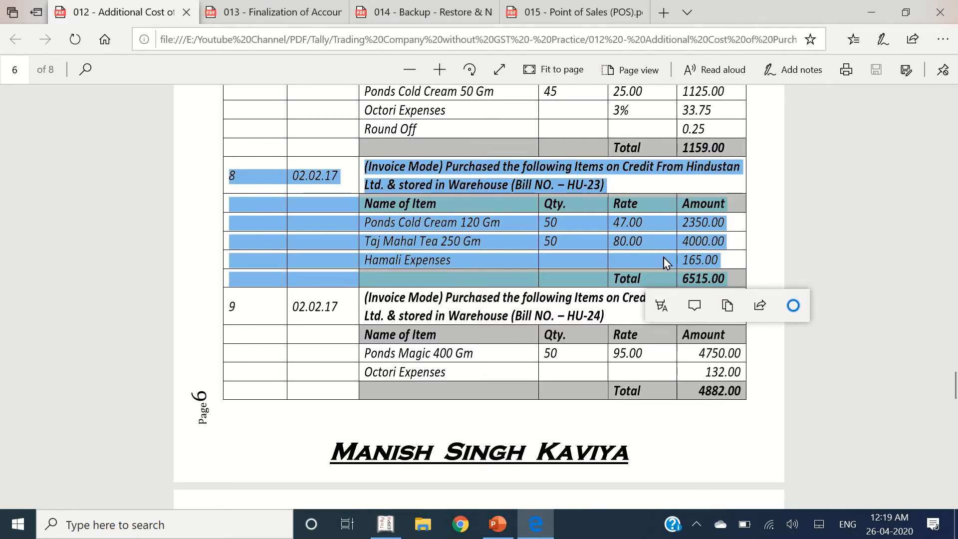
key(alt+Tab)
text(1)
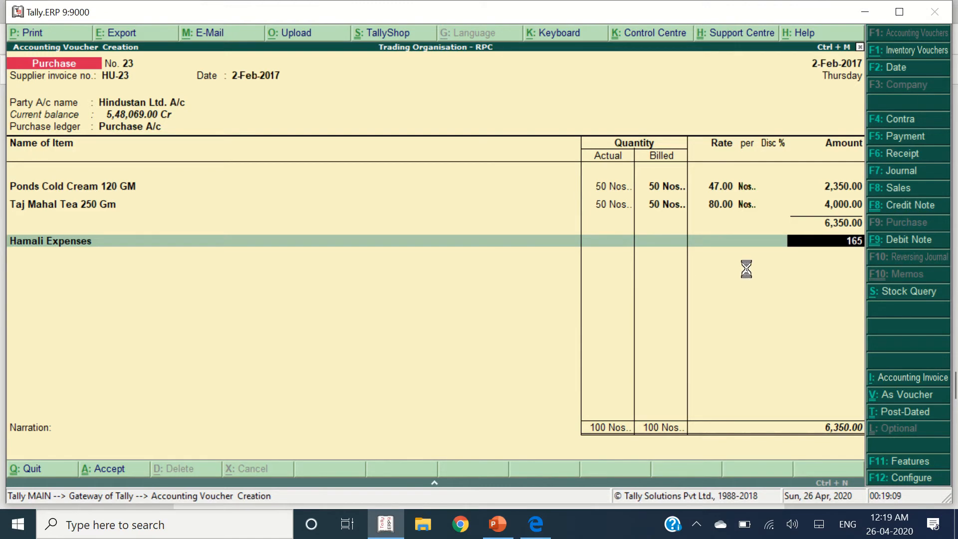
text(65)
key(Return)
Step: End the ledger list, leave the narration empty and save the HU-23 purchase voucher
key(Return)
key(Return)
key(Return)
key(Return)
key(Return)
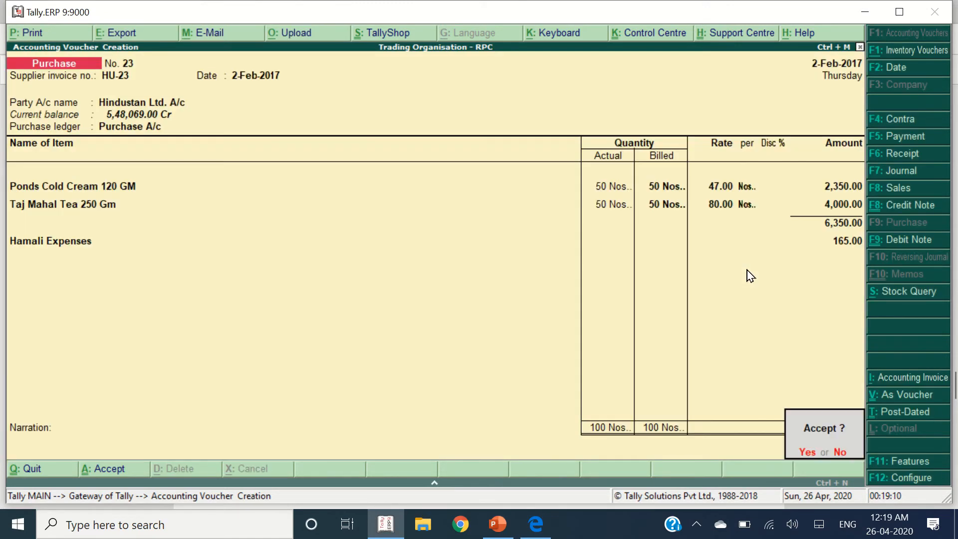
Step: Highlight the HU-24 purchase entry in the PDF notes and return to Tally.ERP 9
key(alt+Tab)
scroll(350, 270, down, 3)
drag(228, 181, 750, 265)
key(alt+Tab)
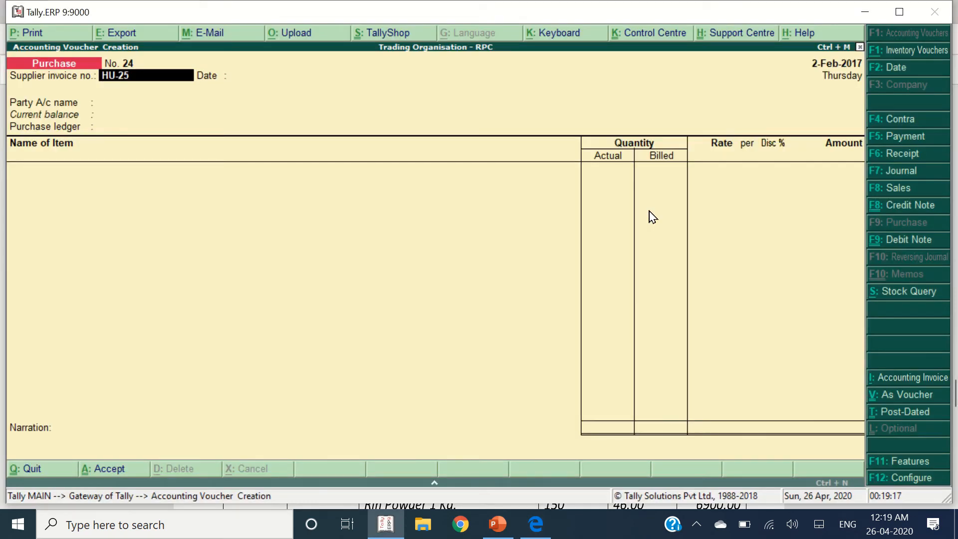
Step: Fill the voucher header with supplier invoice HU-24, party Hindustan Ltd. A/c and purchase ledger Purchase A/c
text(HU-24)
key(Return)
key(Return)
text(Hindu)
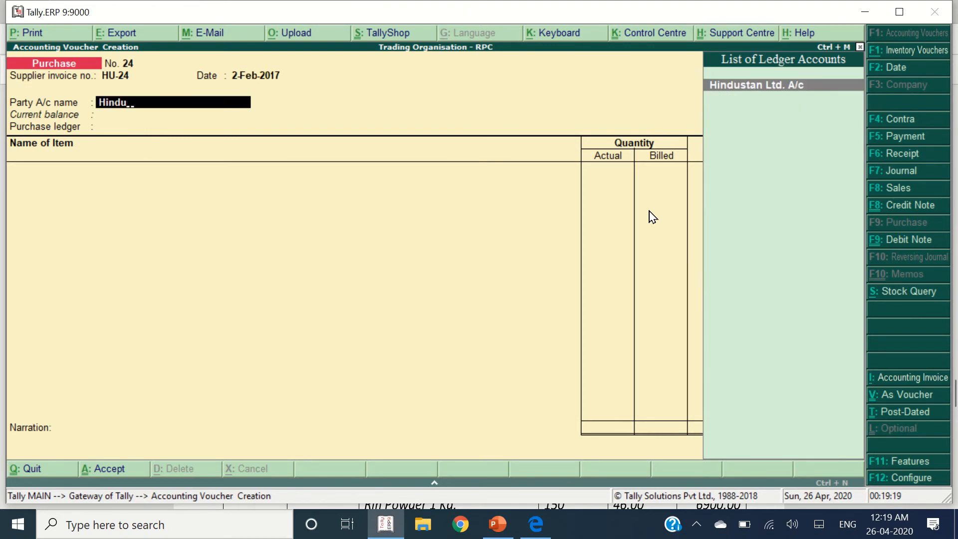
key(Return)
key(Return)
key(Return)
key(Return)
key(Return)
key(Return)
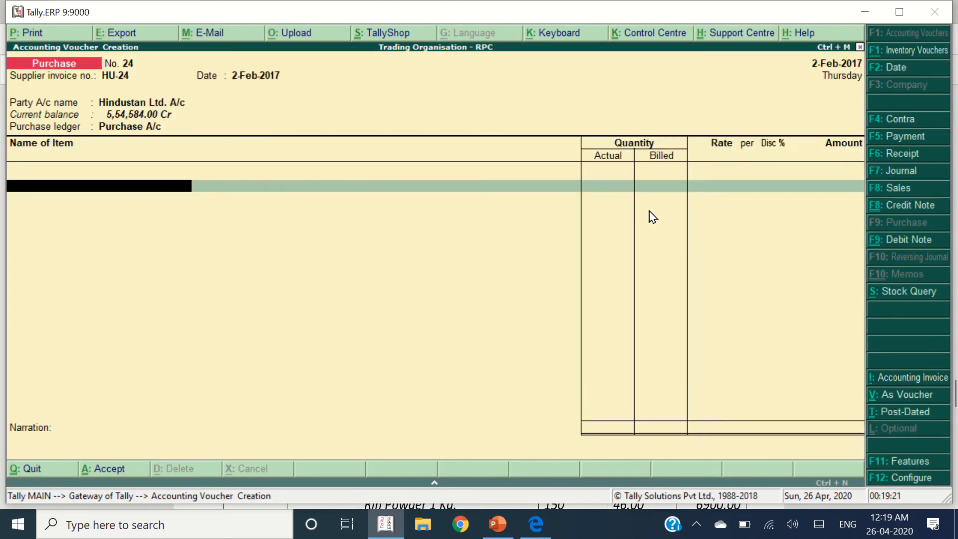
Step: Check the HU-24 item in the PDF notes and add Ponds Magic 400 GM to the item list
key(alt+Tab)
key(alt+Tab)
text(Pon)
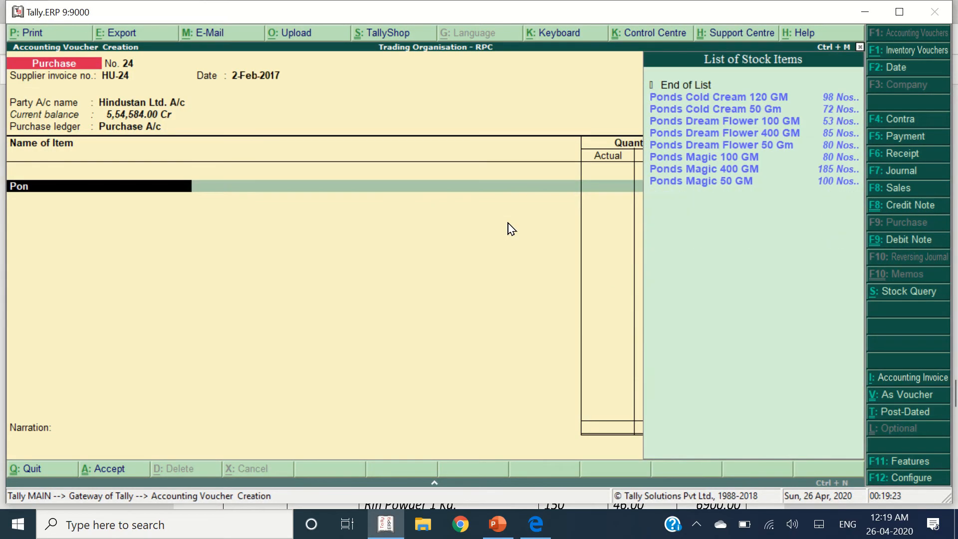
text(ds magic)
key(Down)
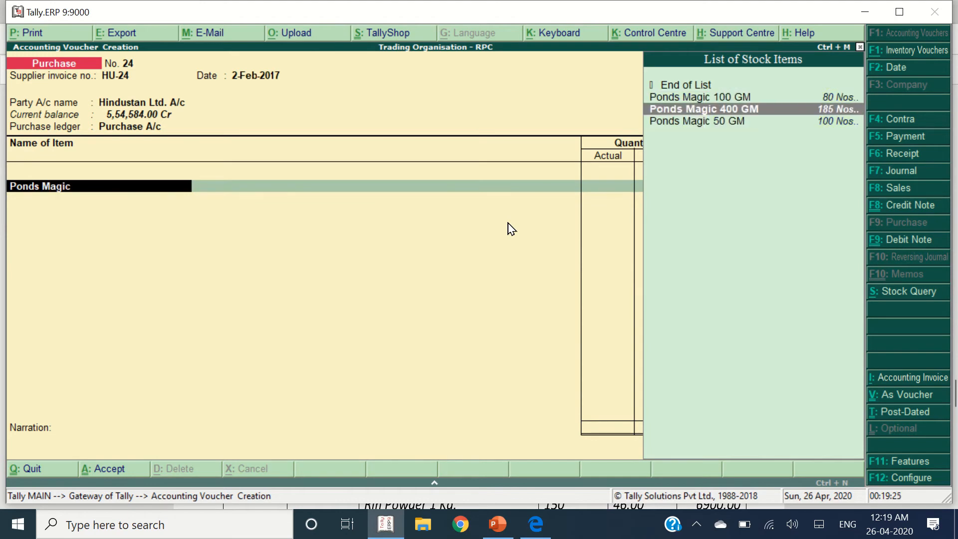
key(Return)
Step: Allocate 50 Nos of Ponds Magic 400 GM in the Warehouse godown at a rate of 95.00, per the PDF notes
key(alt+Tab)
key(alt+Tab)
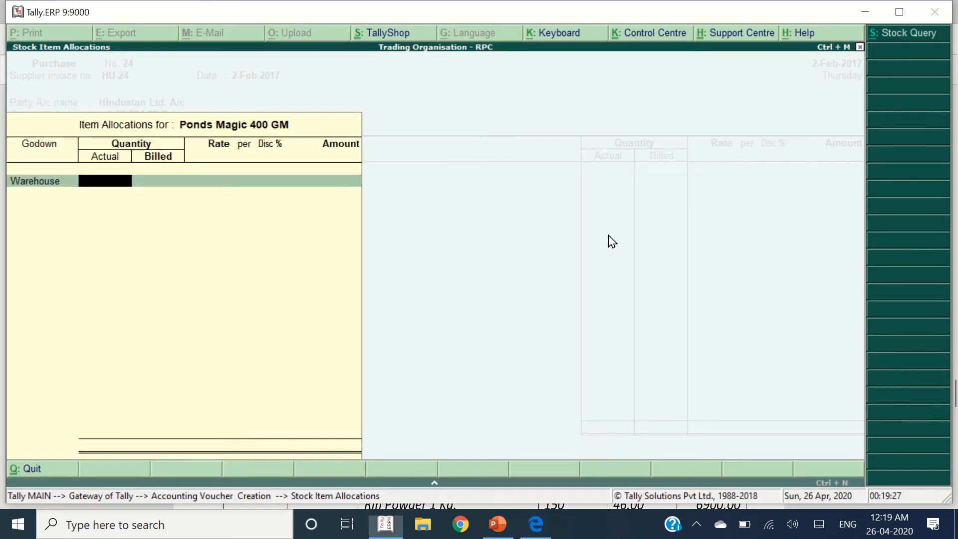
key(Return)
key(Return)
key(Return)
key(Return)
key(Return)
key(Return)
key(Return)
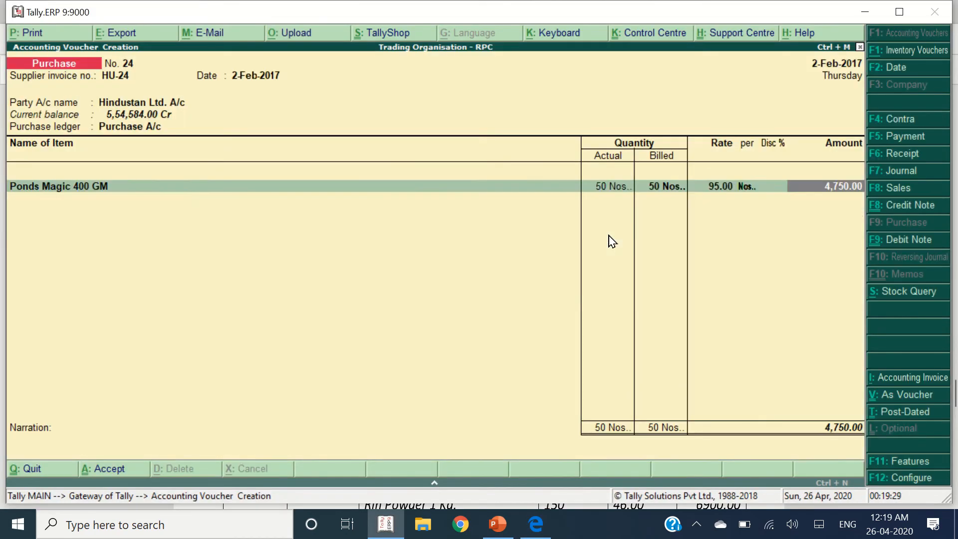
Step: Add the Octori Expenses A/c ledger with an amount of 132.00 to the HU-24 purchase voucher, per the PDF notes
key(alt+Tab)
key(alt+Tab)
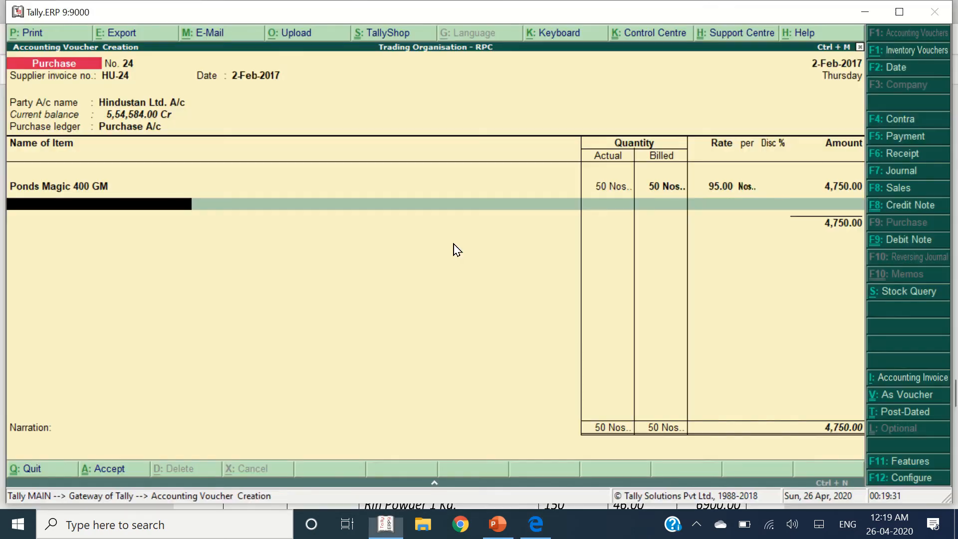
key(Return)
text(Oct)
key(Return)
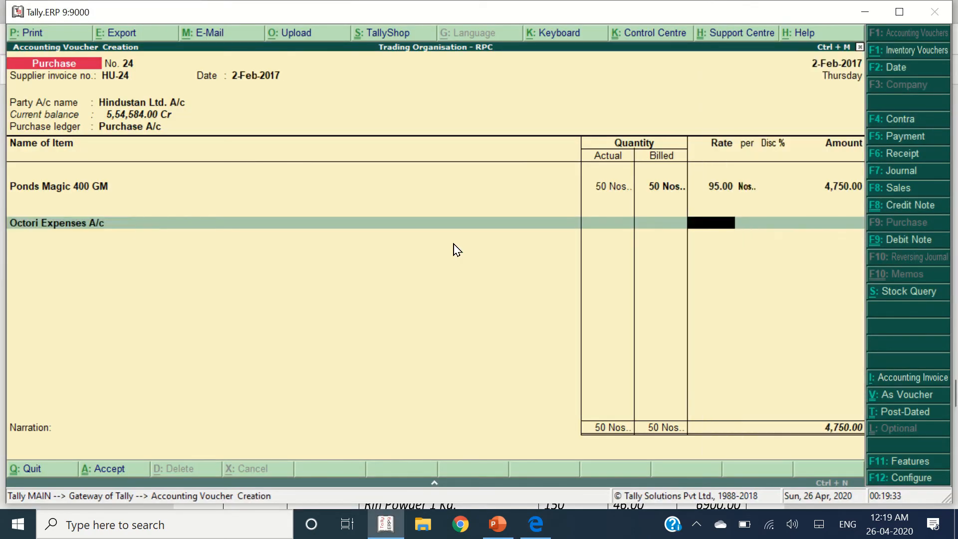
key(Return)
key(alt+Tab)
key(alt+Tab)
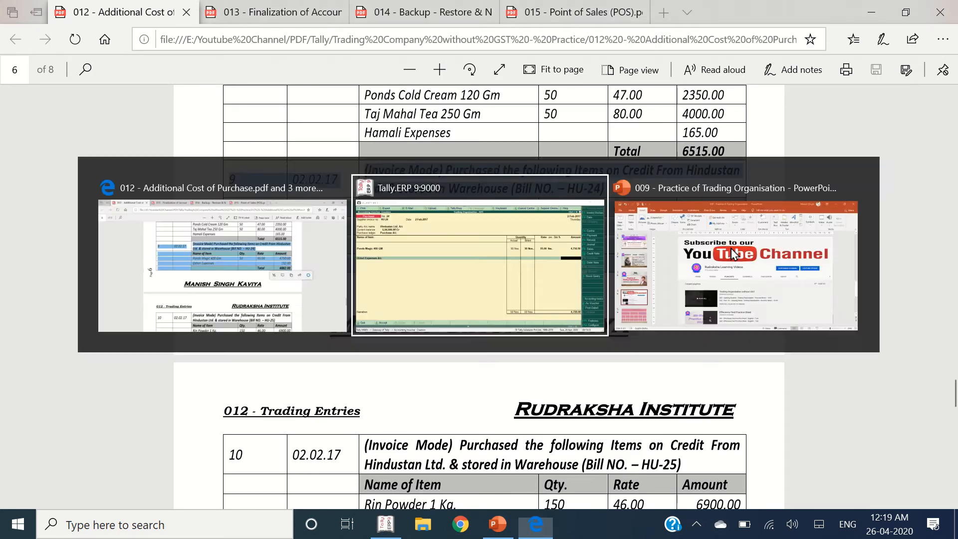
key(Return)
Step: Accept the New Ref bill-wise details for Hindustan Ltd. A/c and save the HU-24 purchase voucher
key(Return)
key(Return)
key(Return)
key(Return)
key(Return)
key(Return)
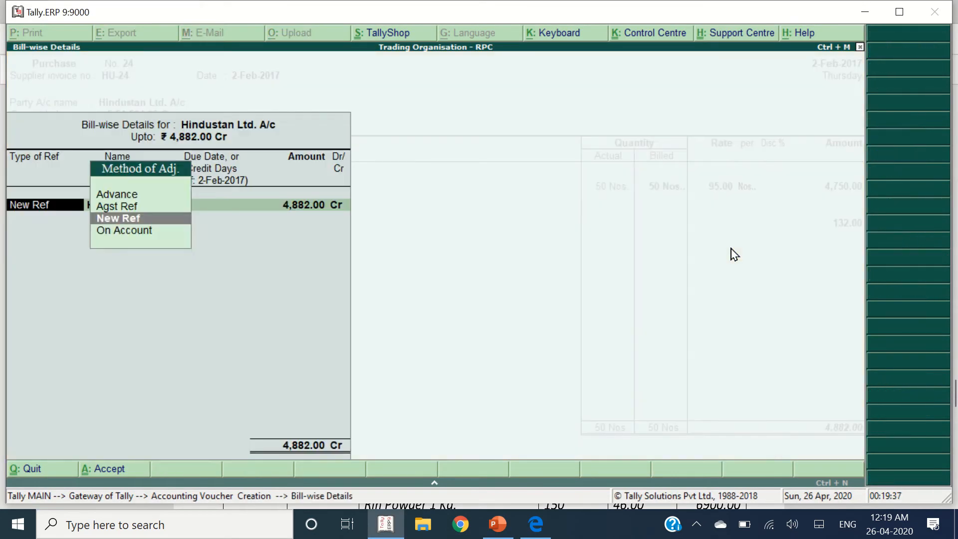
key(Return)
Step: Highlight the HU-25 purchase entry in the PDF notes and return to Tally.ERP 9
key(alt+Tab)
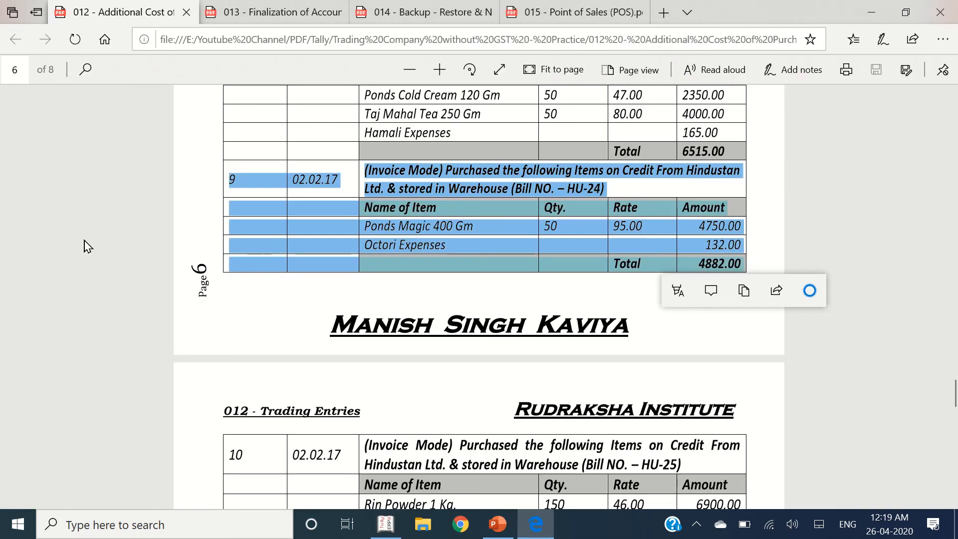
scroll(304, 359, down, 6)
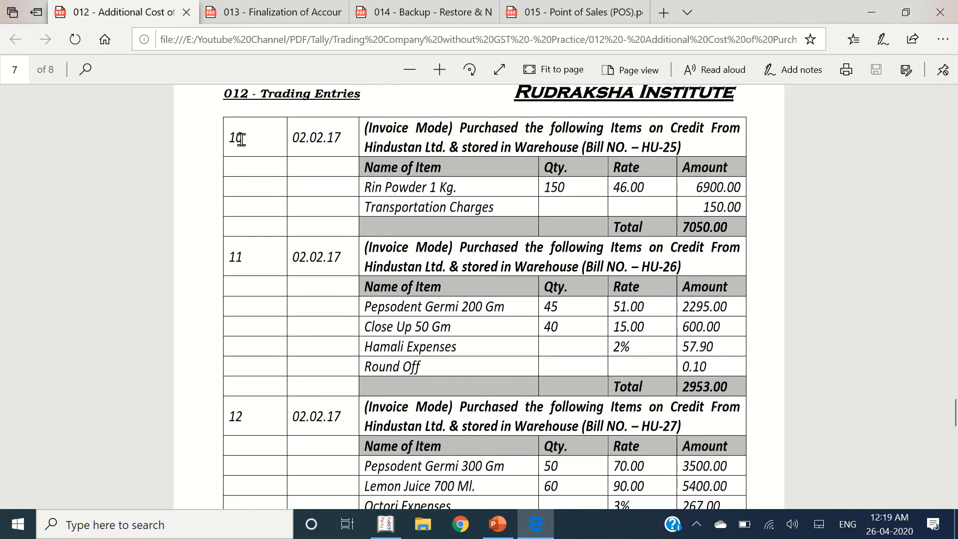
drag(241, 139, 213, 195)
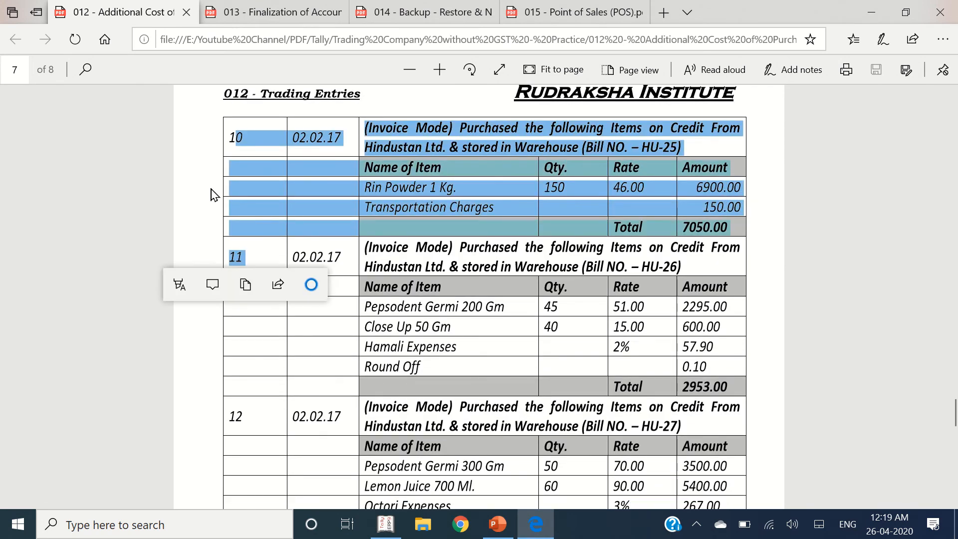
key(alt+Tab)
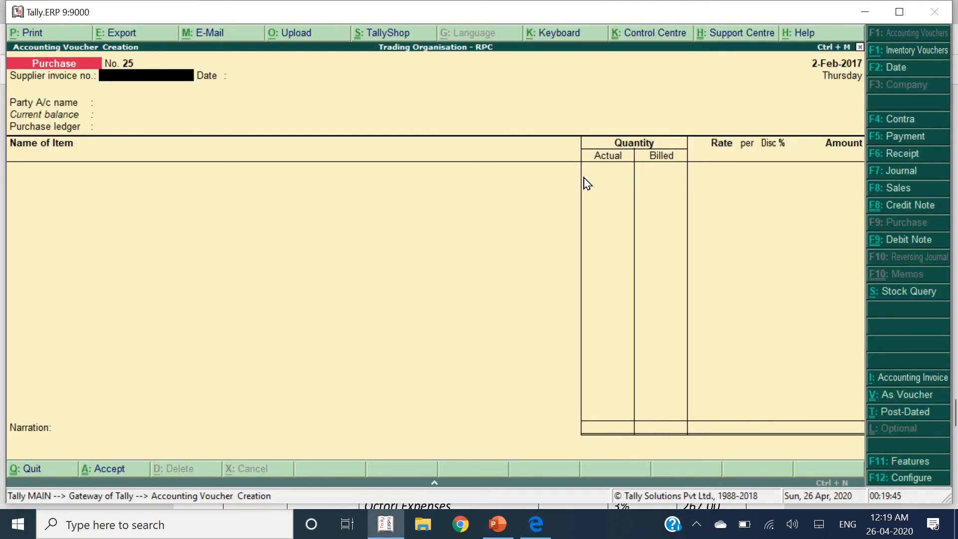
Step: Fill the voucher header with supplier invoice HU-25, party Hindustan Ltd. A/c and purchase ledger Purchase A/c
key(Return)
key(Return)
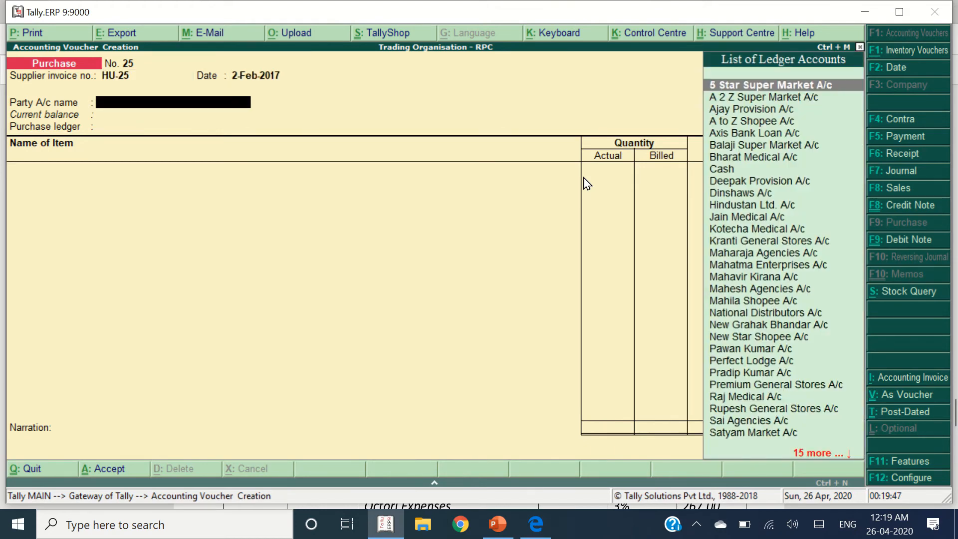
text(Hindus)
key(Return)
key(Return)
key(Return)
key(Return)
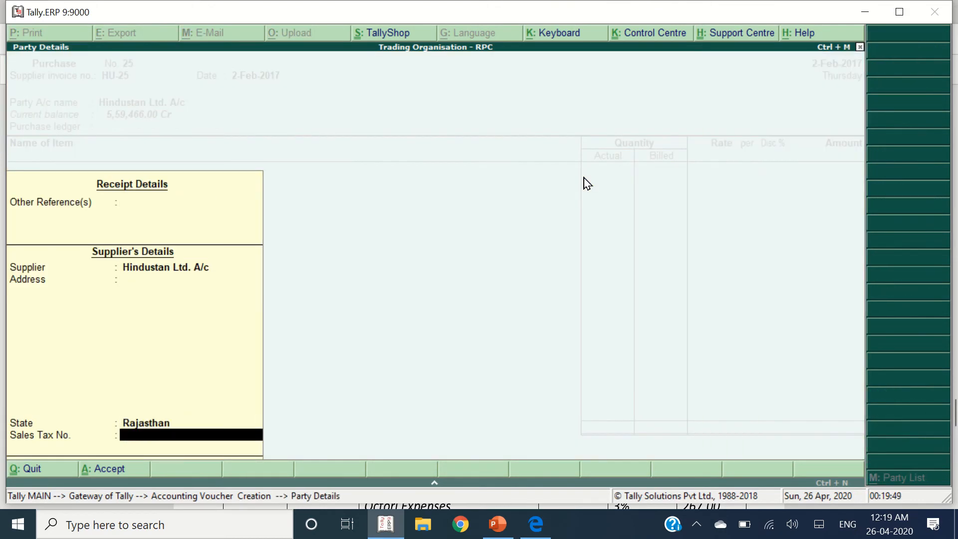
key(Return)
Step: Check the HU-25 item in the PDF notes and add Rin Powder 1 Kg. to the item list
key(alt+Tab)
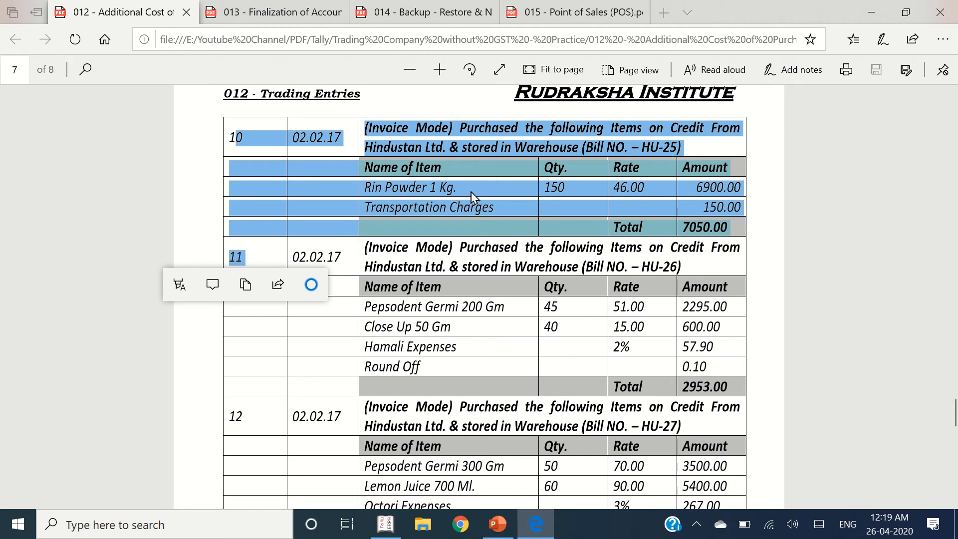
key(alt+Tab)
text(Rin)
key(Return)
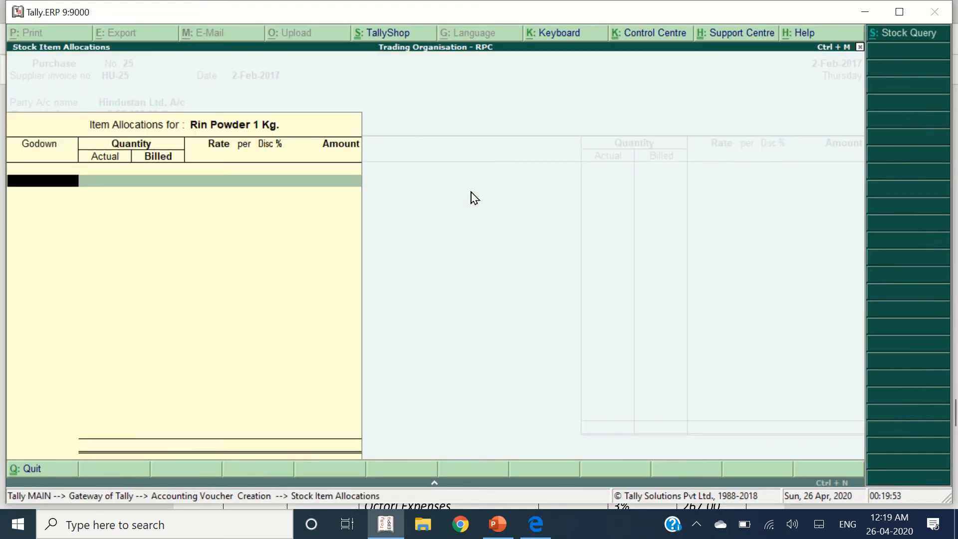
Step: Allocate 150 Nos of Rin Powder 1 Kg. in the Warehouse godown at a rate of 46.00, per the PDF notes
text(W)
key(alt+Tab)
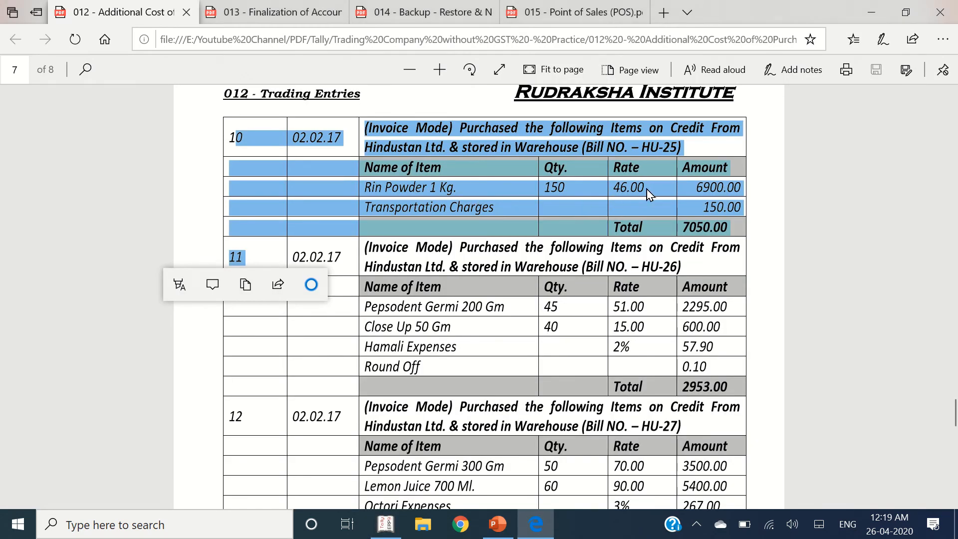
key(alt+Tab)
key(Return)
text(150)
key(Return)
key(Return)
key(Return)
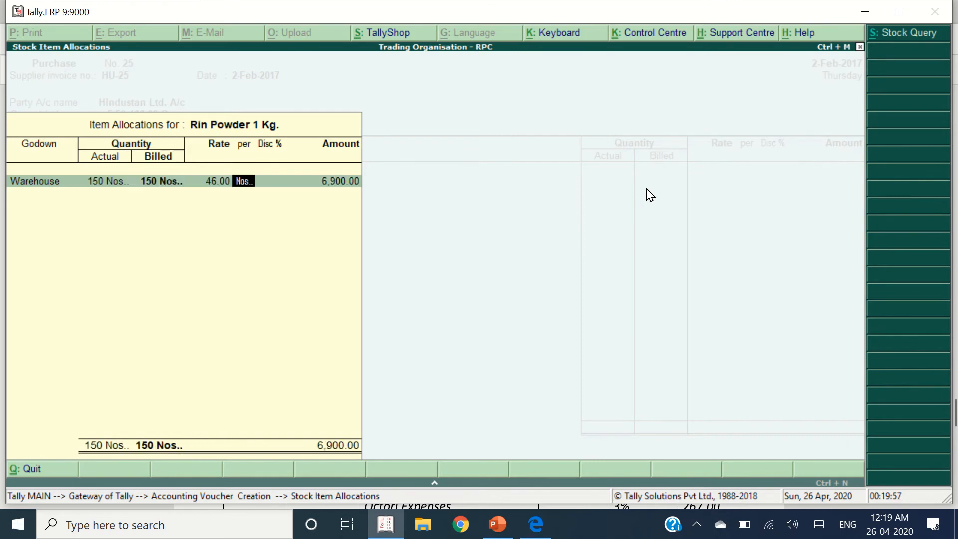
key(Return)
key(Return)
key(Return)
Step: Add the Transportation Charges ledger with an amount of 150.00 to the HU-25 voucher, checking the PDF notes
key(alt+Tab)
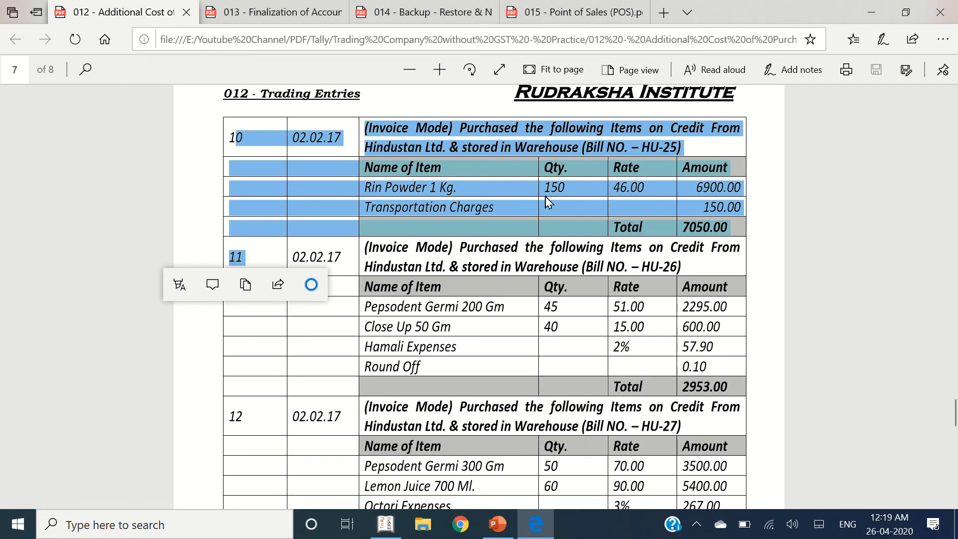
key(alt+Tab)
key(Return)
text(Trans)
key(Return)
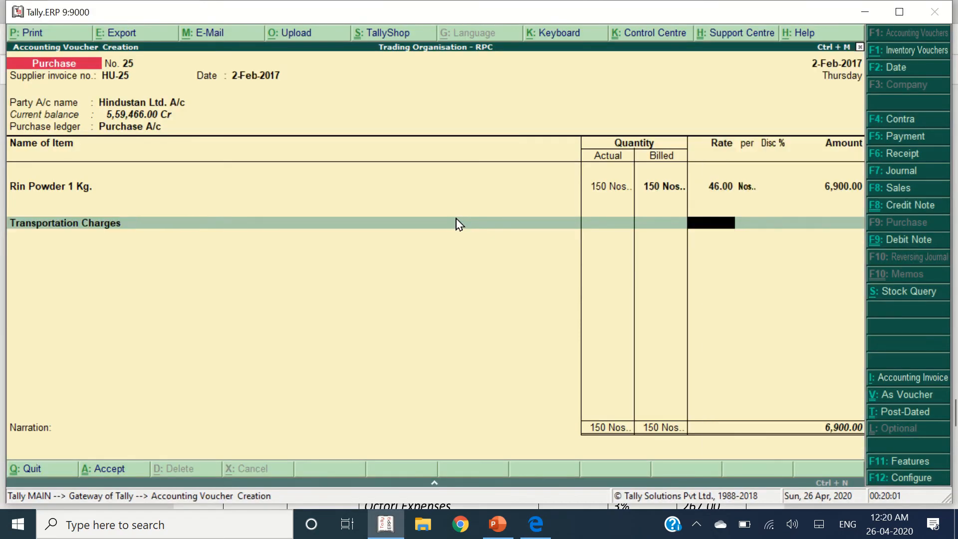
key(Return)
key(alt+Tab)
key(alt+Tab)
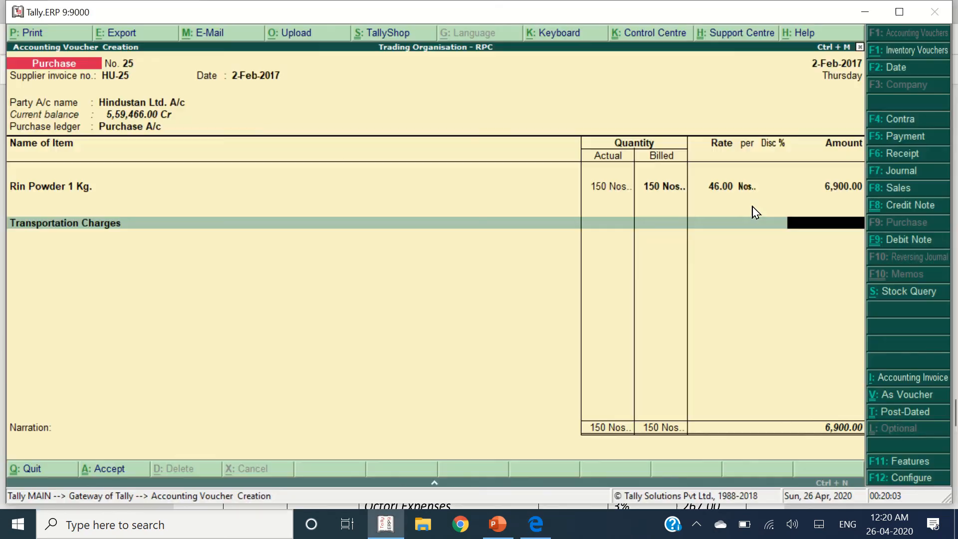
text(150)
key(Return)
Step: Accept the HU-25 New Ref bill-wise details for Hindustan Ltd. A/c and save the purchase voucher
key(Return)
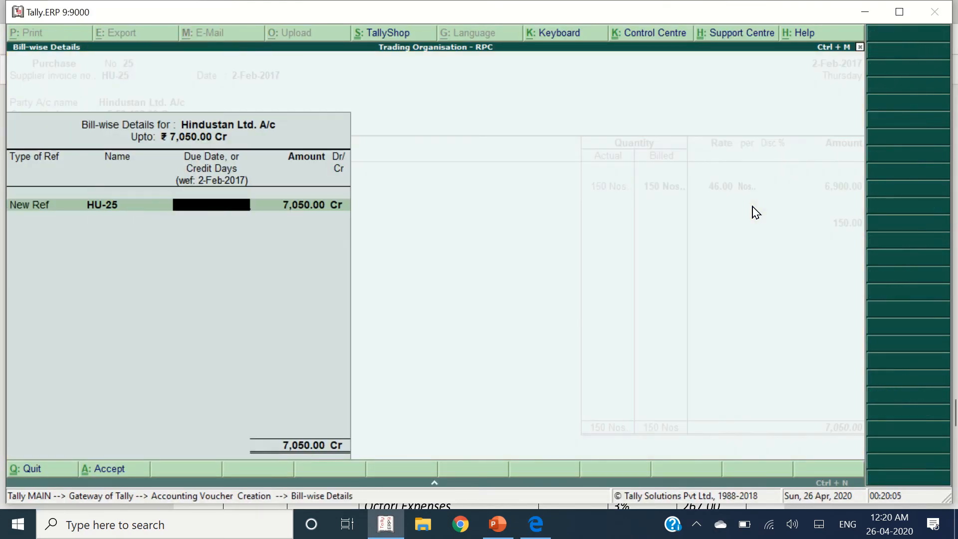
key(Return)
key(Return)
key(Return)
Step: Highlight the HU-26 purchase entry in the PDF notes and return to Tally.ERP 9
key(alt+Tab)
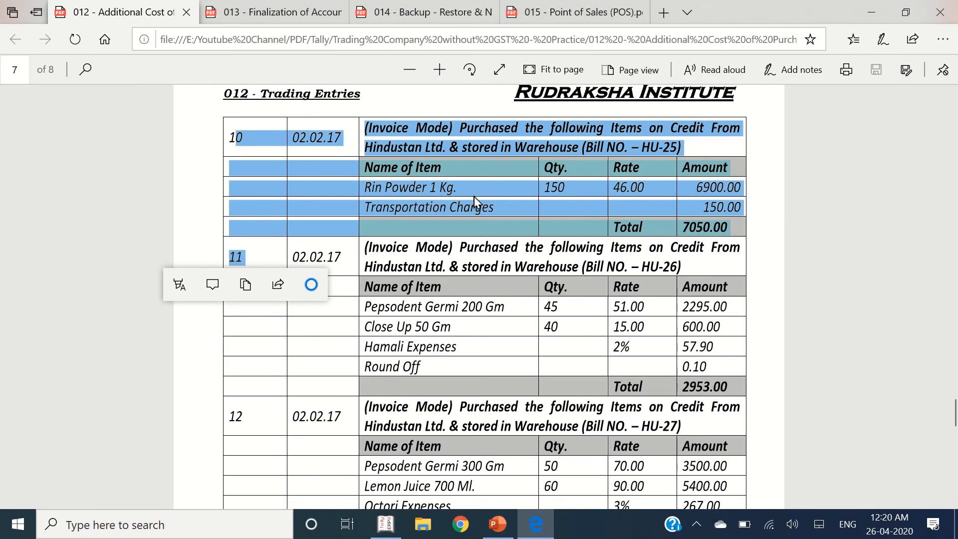
scroll(349, 229, down, 2)
click(329, 216)
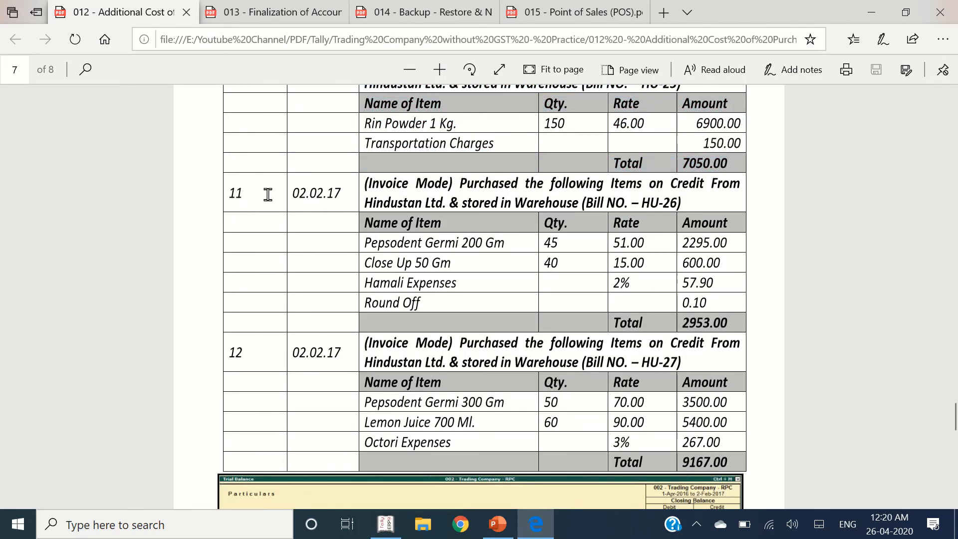
drag(263, 193, 724, 312)
key(alt+Tab)
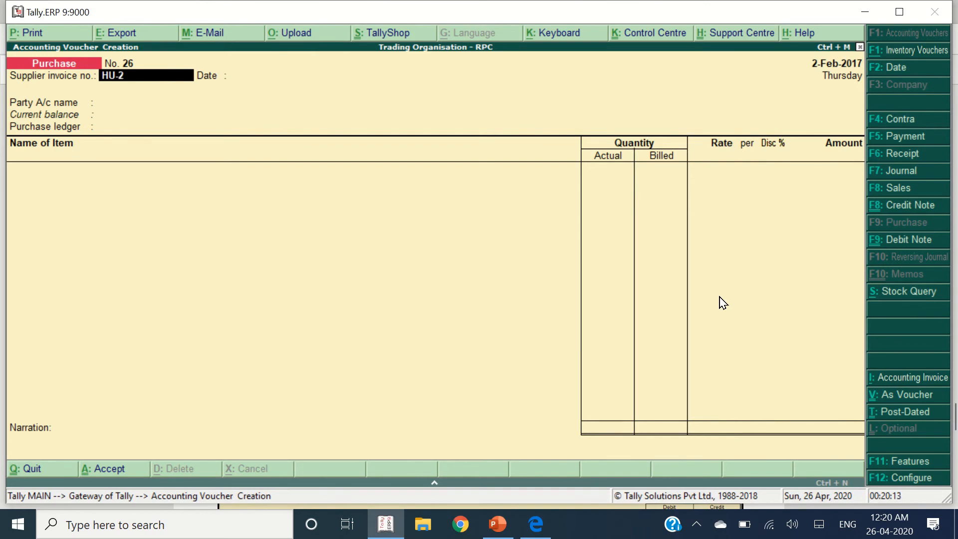
Step: Fill the voucher header with supplier invoice HU-26, party Hindustan Ltd. A/c and purchase ledger Purchase A/c
key(Return)
key(Return)
text(Hindus)
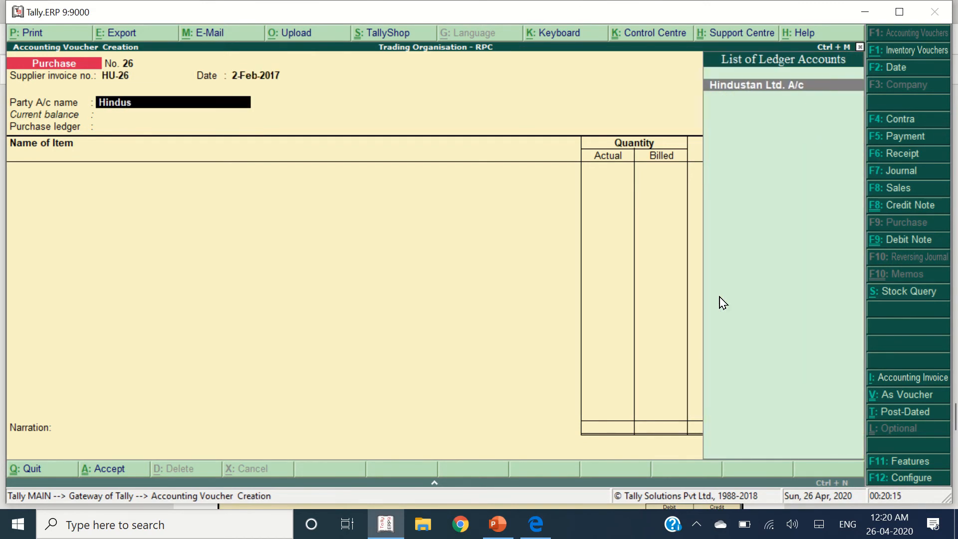
key(Return)
key(Return)
key(Return)
key(Return)
Step: Check the first HU-26 item in the PDF notes and add Pepsodent Germi 200 Gm to the item list
key(alt+Tab)
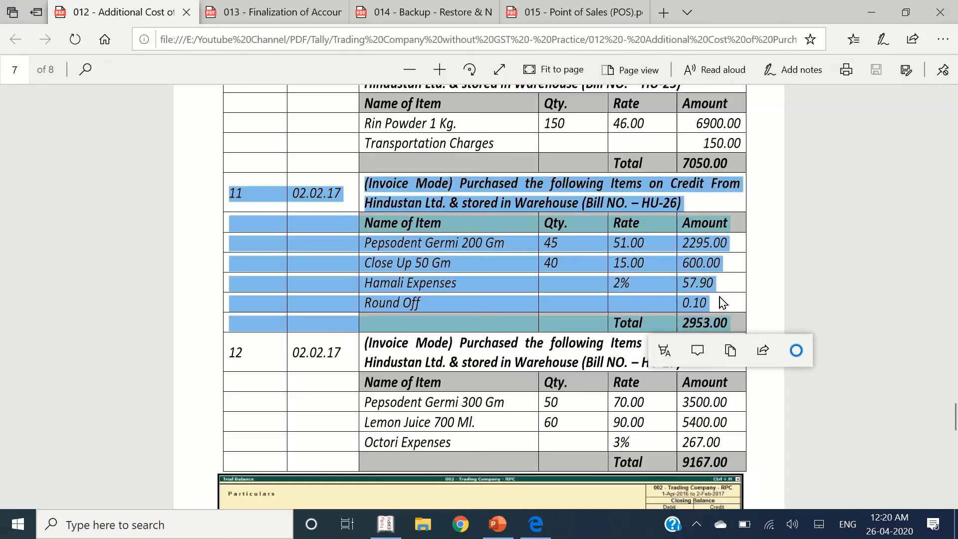
key(alt+Tab)
text(pe)
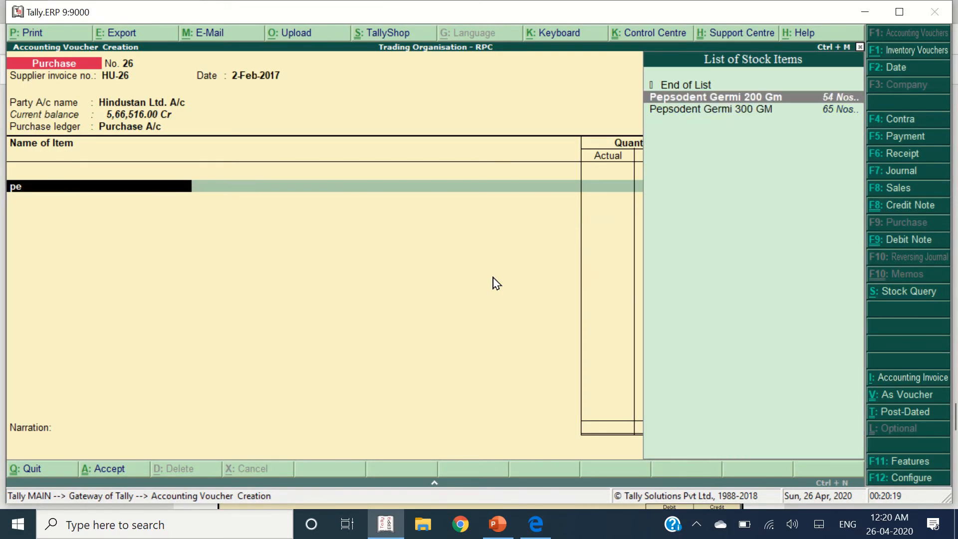
key(Return)
Step: Allocate 45 Nos of Pepsodent Germi 200 Gm in the Warehouse godown at a rate of 51.00, per the PDF notes
key(Return)
key(alt+Tab)
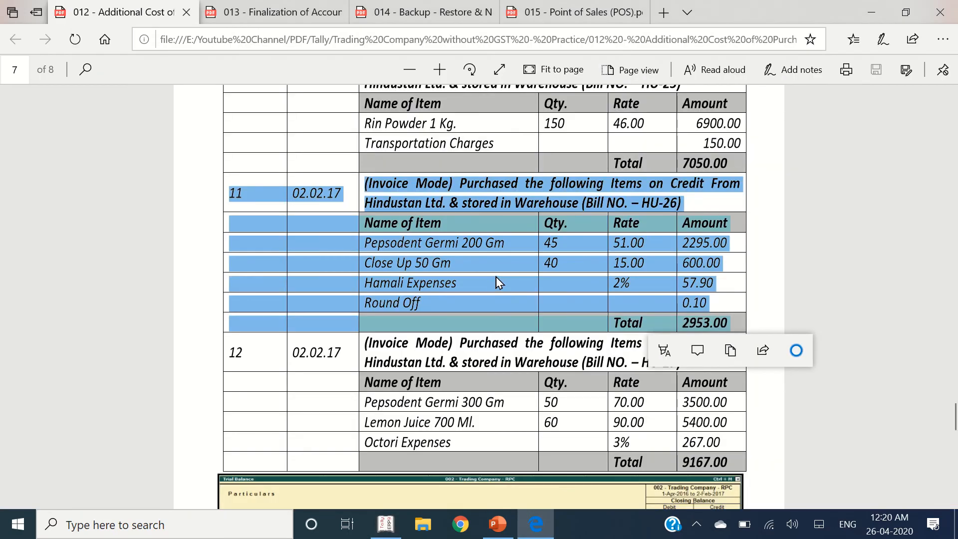
key(alt+Tab)
text(45)
key(Return)
key(Return)
key(Return)
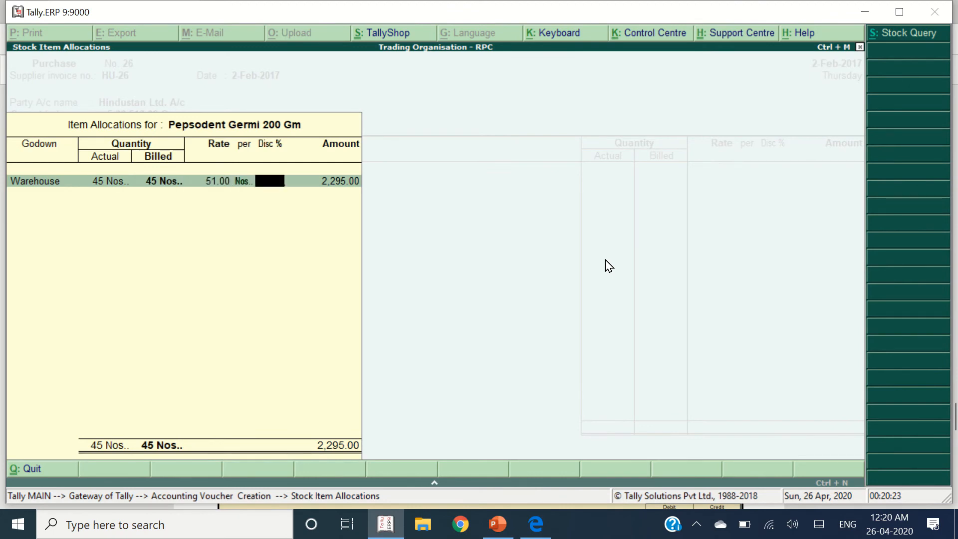
key(Return)
key(Return)
key(Return)
Step: Check the second HU-26 item in the PDF notes and add Close UP 50 GM to the item list
key(alt+Tab)
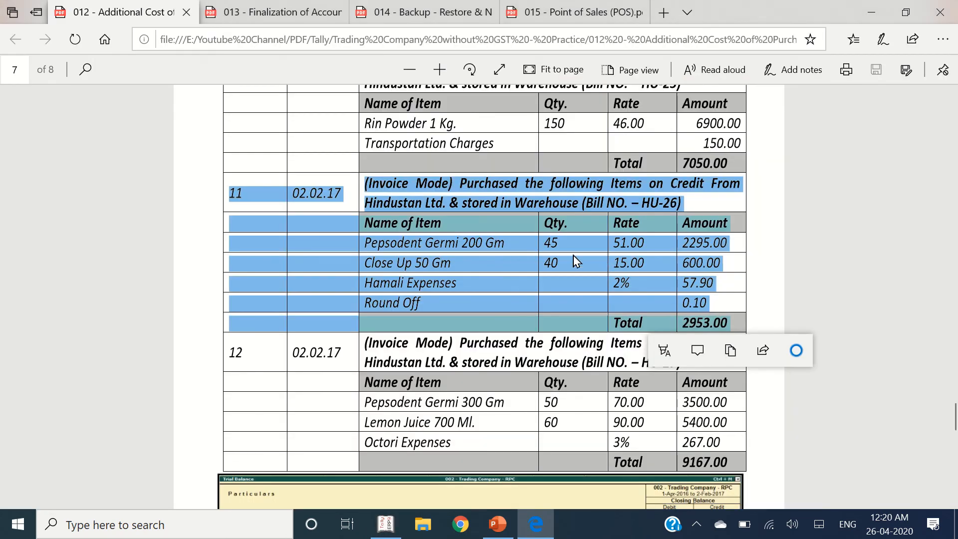
key(alt+Tab)
text(Close)
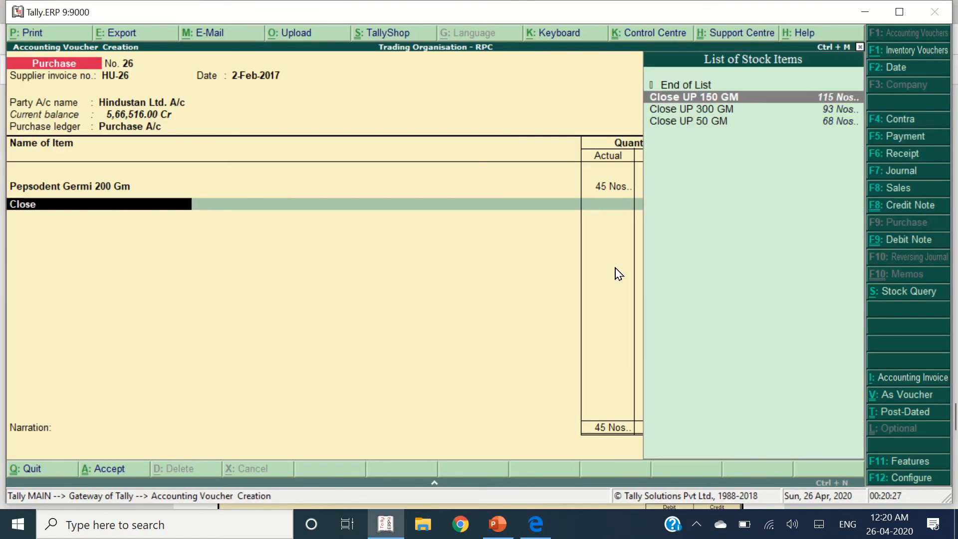
key(Down)
key(Down)
key(Return)
Step: Allocate 40 Nos of Close UP 50 GM in the Warehouse godown at a rate of 15.00 and end the item list
key(Return)
key(alt+Tab)
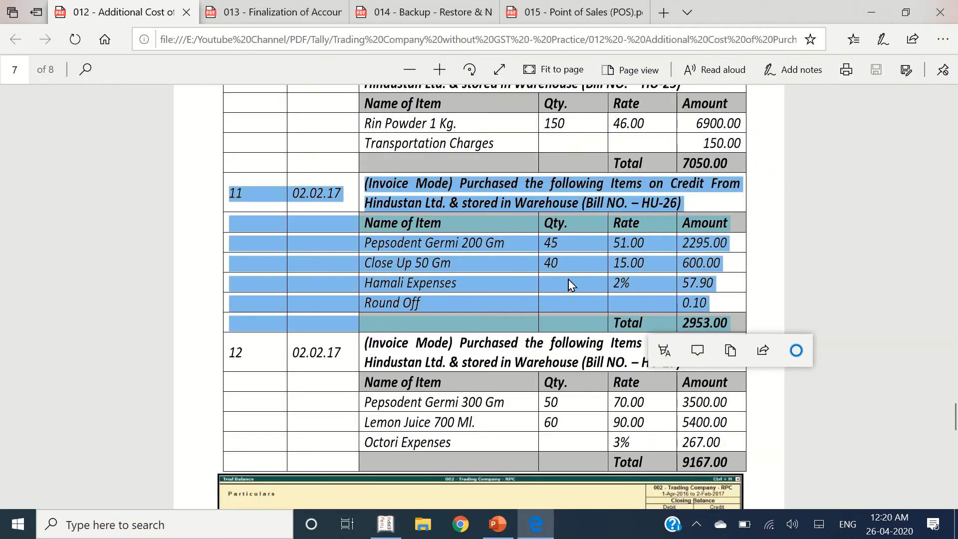
key(alt+Tab)
text(40)
key(Return)
key(Return)
key(Return)
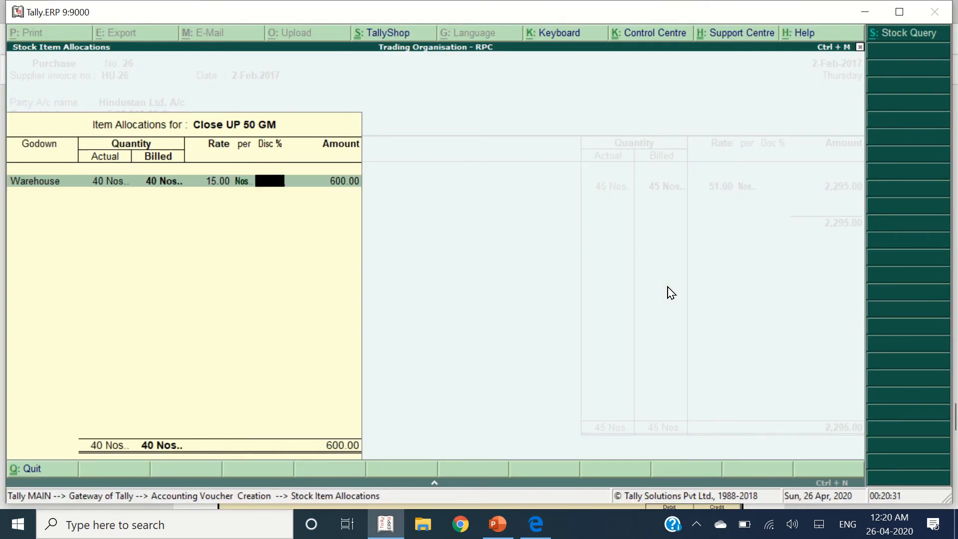
key(Return)
key(Return)
key(Return)
key(Return)
Step: Add the Hamali Expenses ledger at a rate of 2% to the HU-26 voucher, per the PDF notes
key(alt+Tab)
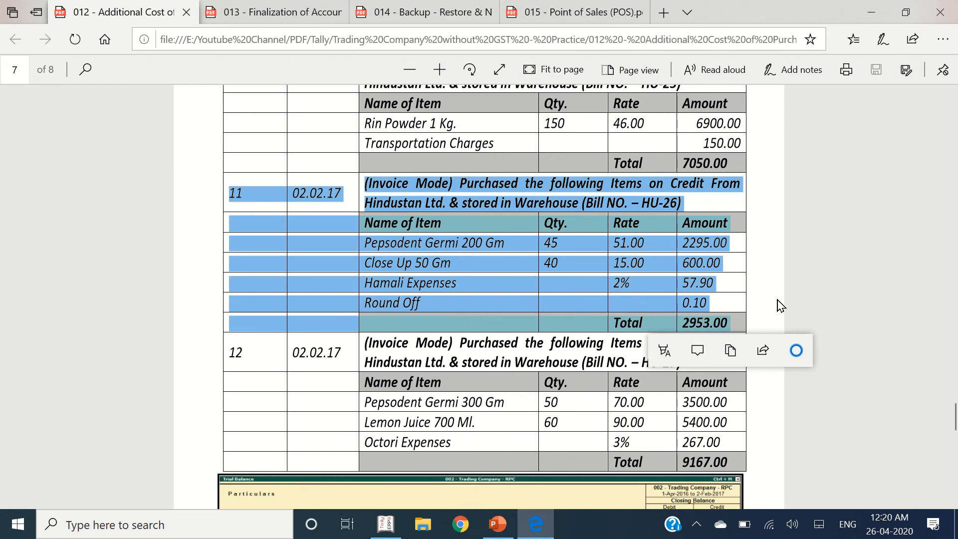
key(alt+Tab)
text(r)
key(BackSpace)
text(ham)
key(Return)
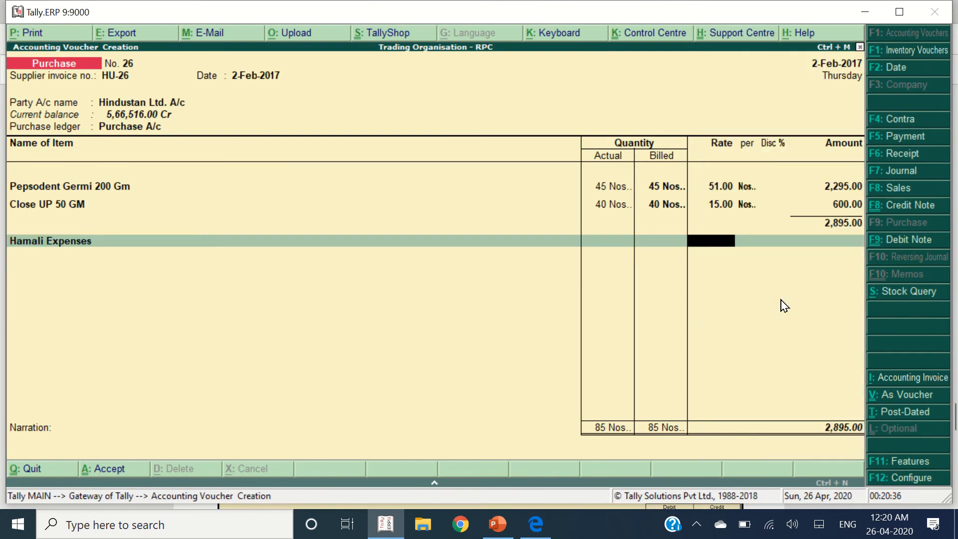
key(Return)
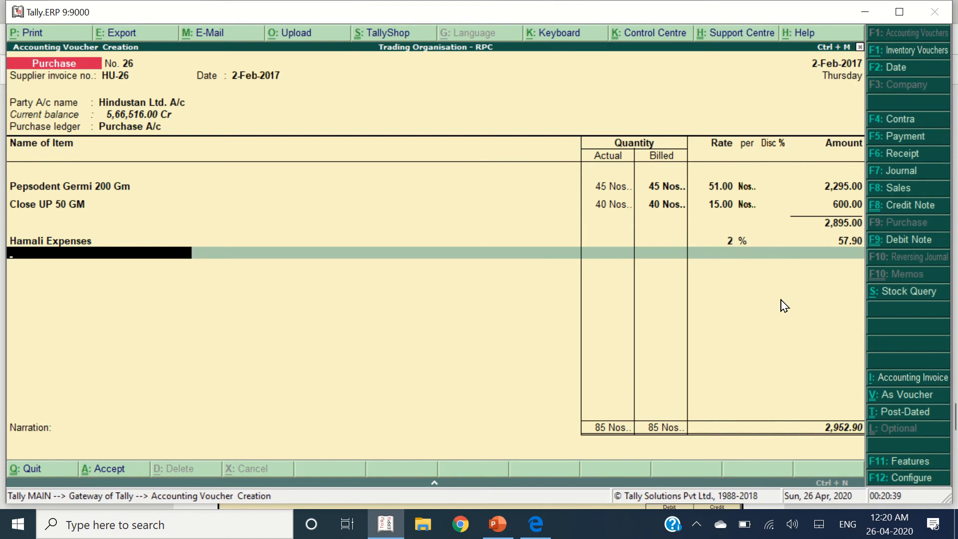
Step: Add the Round Off A/c ledger with an amount of 0.10 to the HU-26 voucher
text(round)
key(Return)
key(Return)
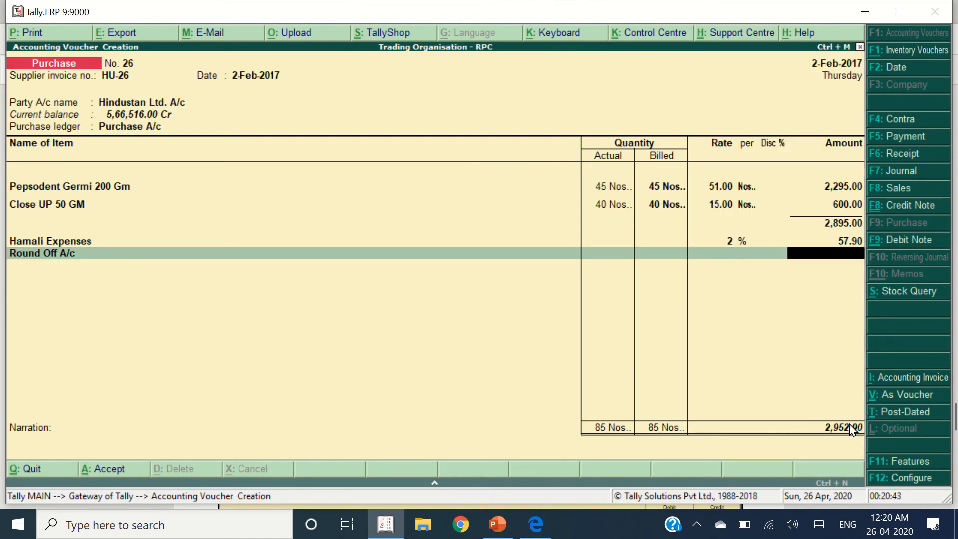
key(Return)
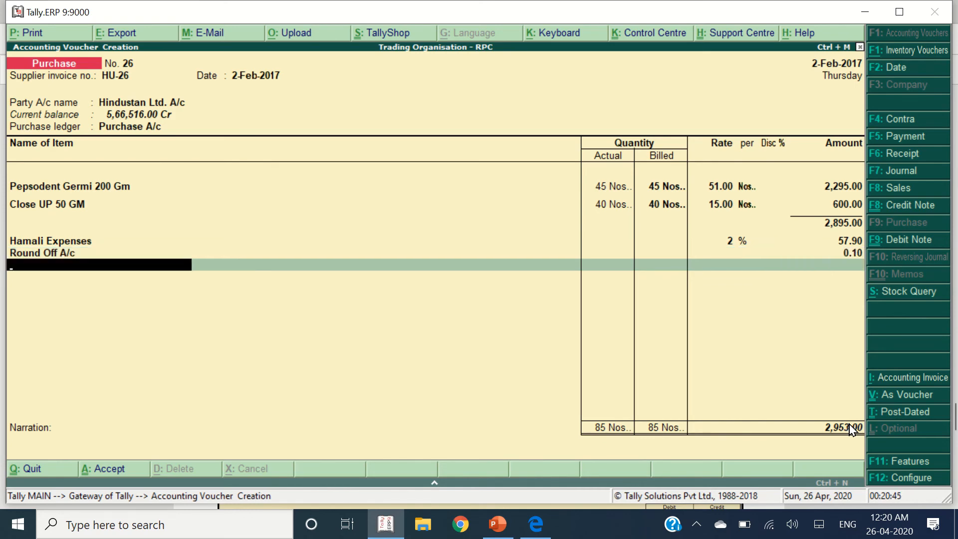
Step: Complete the HU-26 purchase voucher, accept its bill-wise details and save it
key(Return)
key(Return)
key(Return)
key(Return)
key(Return)
Step: Switch to the PDF notes and find purchase entry 12 for bill HU-27
key(alt+Tab)
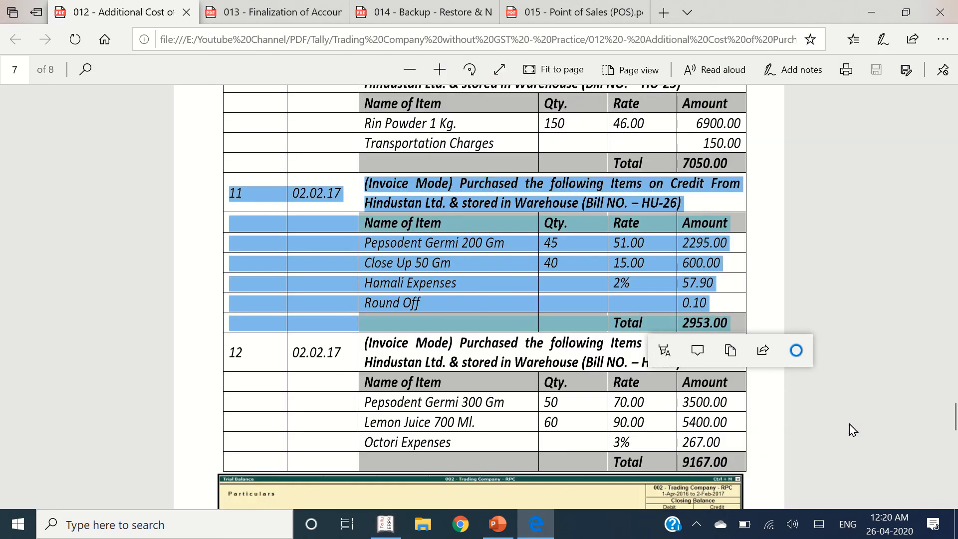
scroll(383, 330, down, 3)
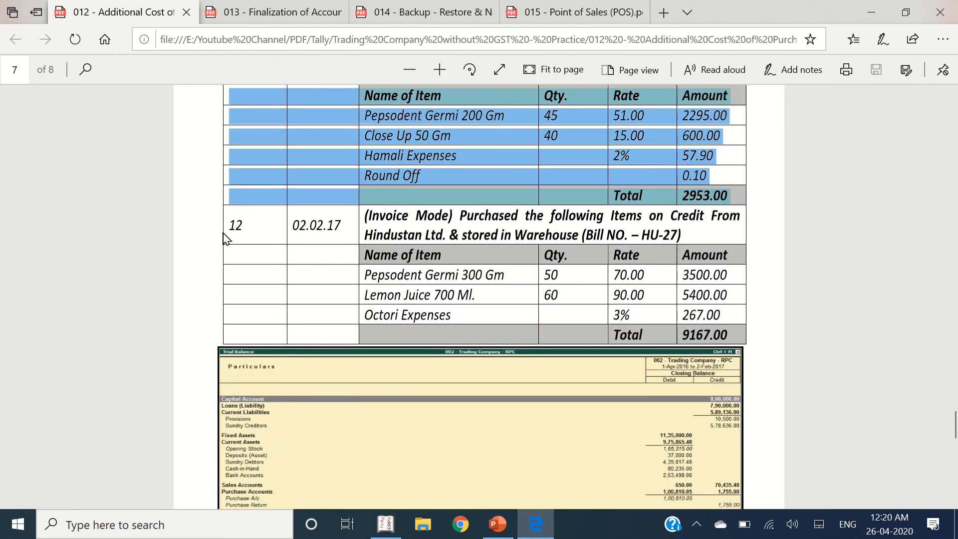
drag(231, 225, 739, 332)
Step: Back in Tally.ERP 9, fill in supplier invoice no. HU-27 dated 2-Feb-2017, party Hindustan Ltd. A/c and purchase ledger Purchase A/c
key(alt+Tab)
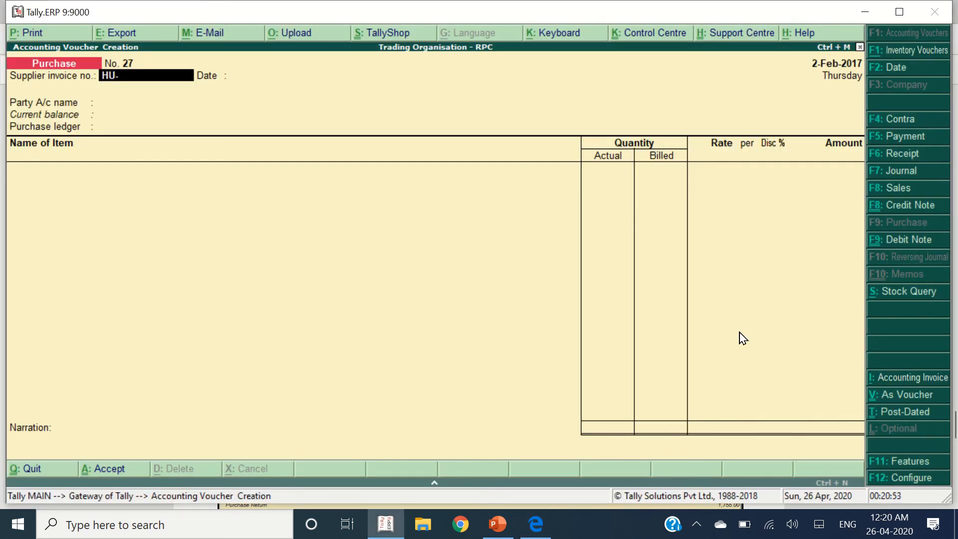
key(Return)
key(Return)
text(Hindus)
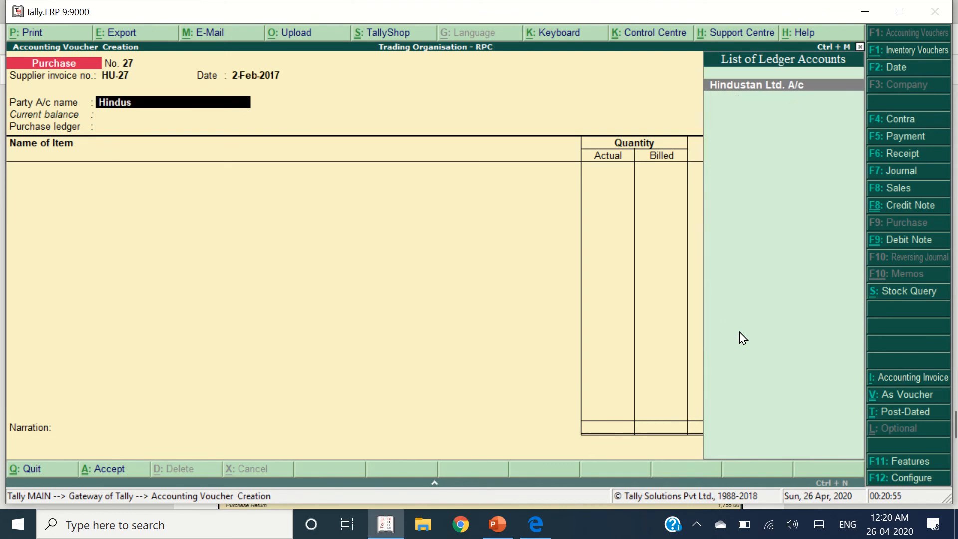
key(Return)
key(Return)
key(Return)
key(Return)
key(Return)
key(Return)
Step: Check the first HU-27 item in the PDF notes and add Pepsodent Germi 300 GM to the item list
key(alt+Tab)
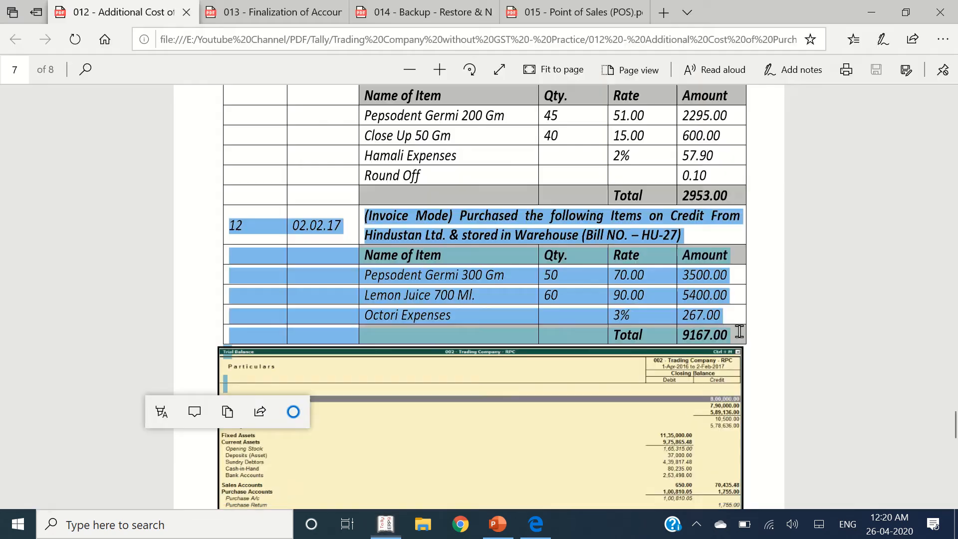
key(alt+Tab)
text(pep)
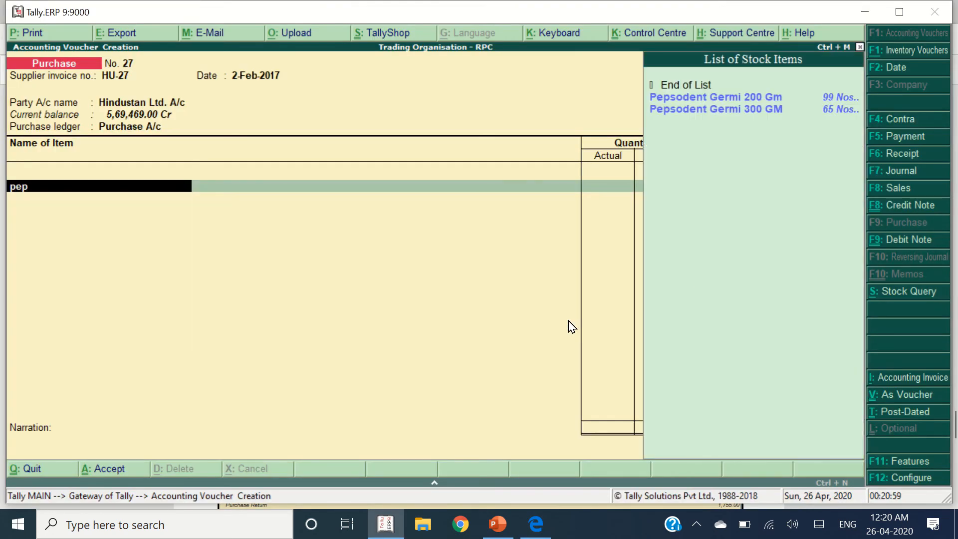
key(alt+Tab)
key(alt+Tab)
key(Down)
key(Return)
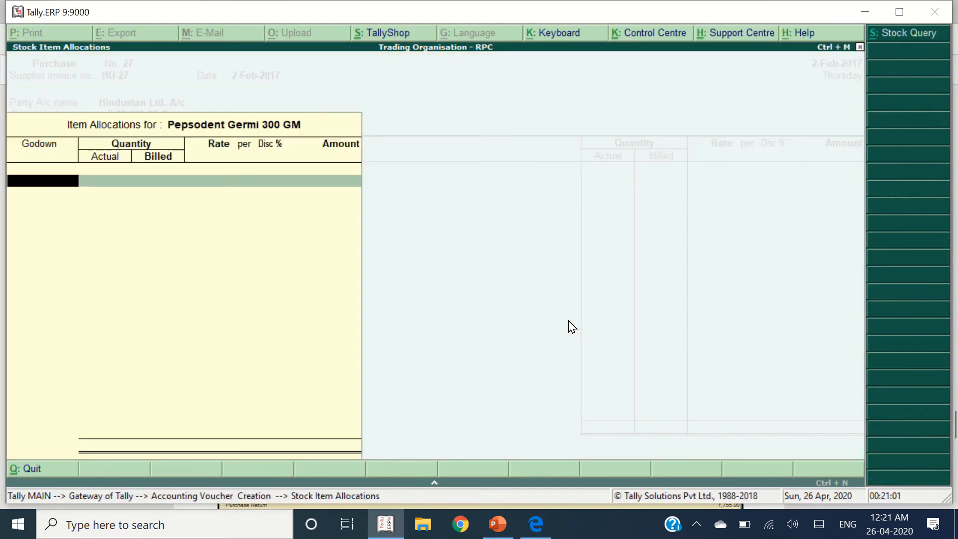
Step: Allocate 50 Nos of Pepsodent Germi 300 GM in the Warehouse godown at a rate of 70.00, per the PDF notes
text(W)
key(Return)
key(alt+Tab)
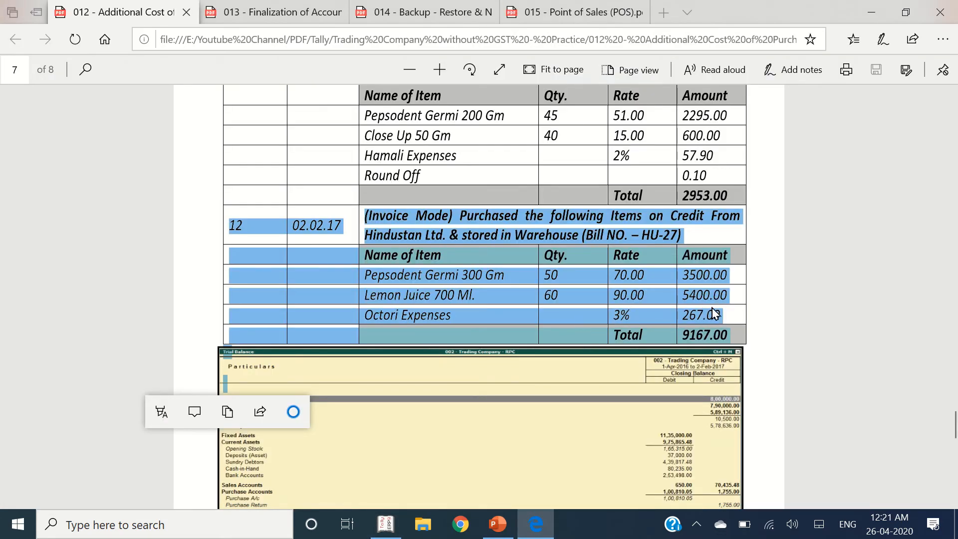
key(alt+Tab)
text(50)
key(Return)
key(Return)
text(70)
key(Return)
key(Return)
key(Return)
key(Return)
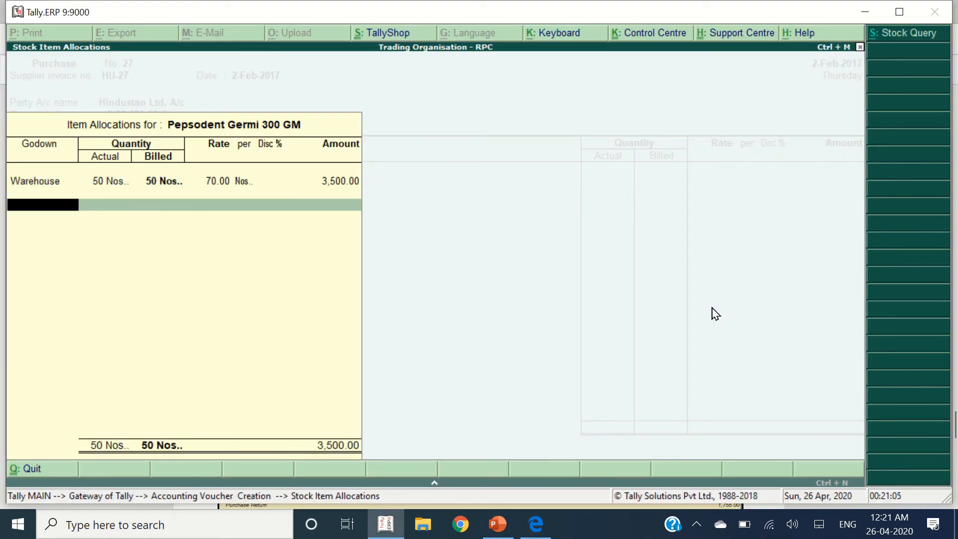
key(Return)
Step: Check the second HU-27 item in the PDF notes and add Lemmon Juice 700 Ml to the item list
key(alt+Tab)
key(alt+Tab)
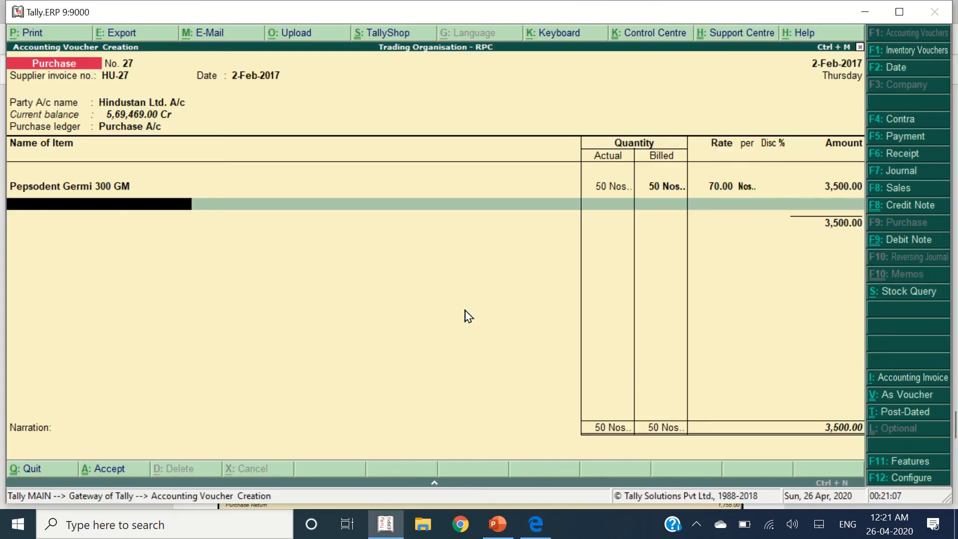
text(Lem)
key(Return)
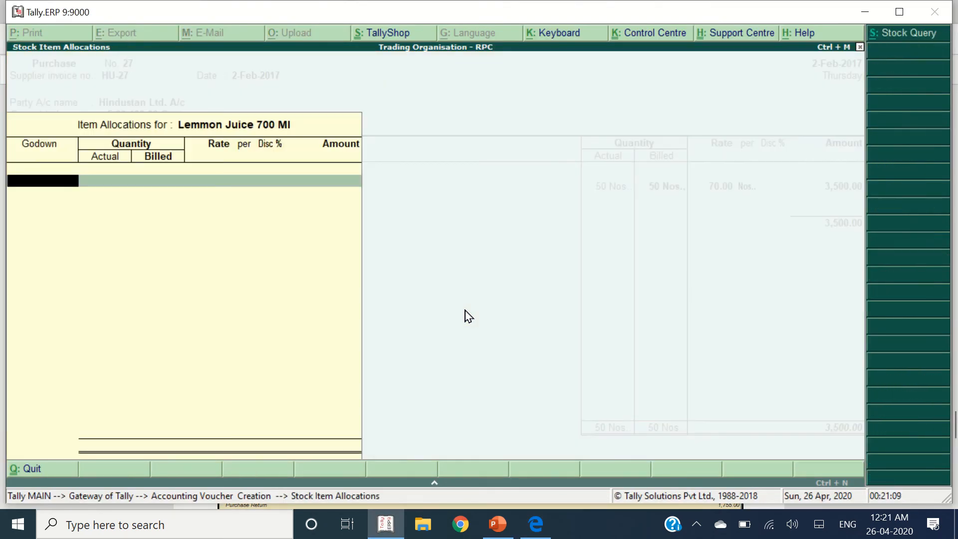
Step: Allocate 60 Nos of Lemmon Juice 700 Ml in the Warehouse godown at a rate of 90.00
key(Return)
key(alt+Tab)
key(alt+Tab)
text(60)
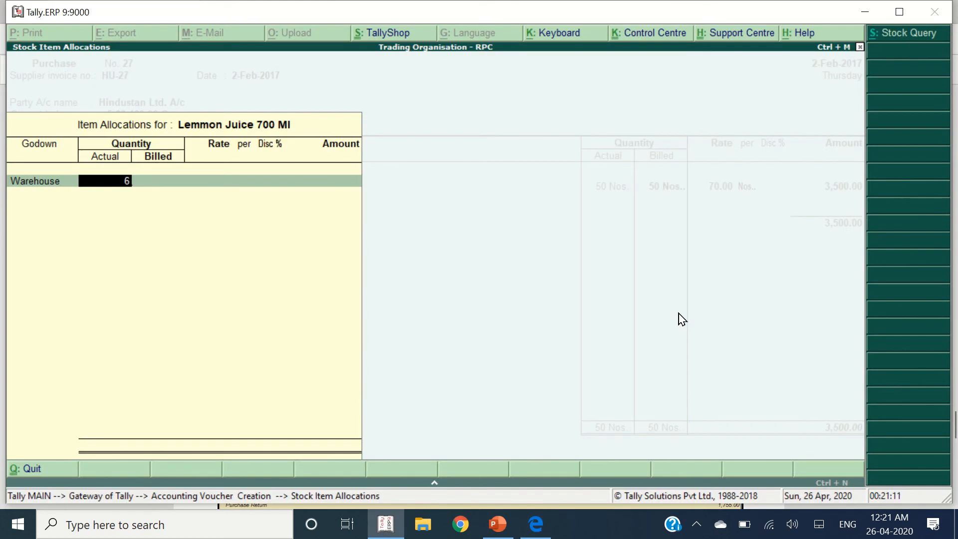
key(Return)
key(Return)
key(Return)
key(Return)
key(Return)
key(Return)
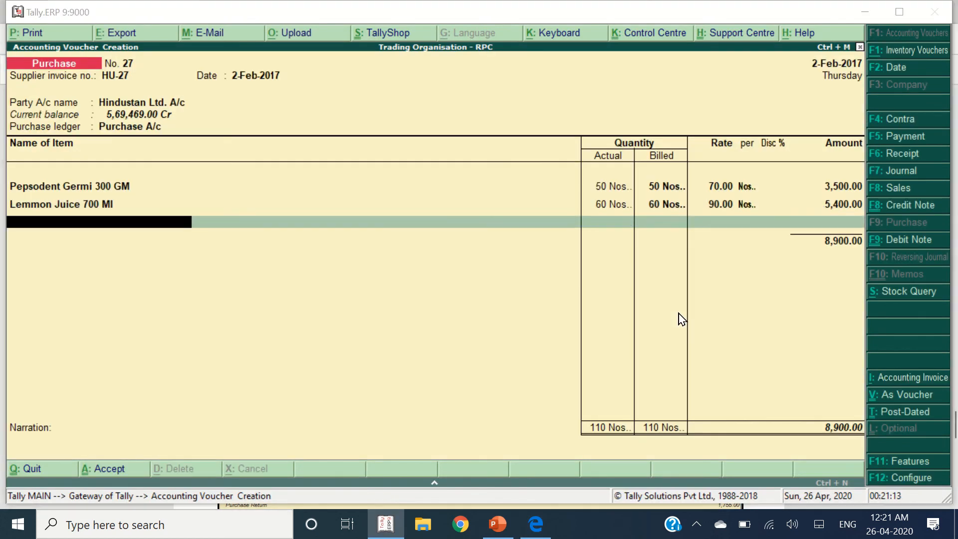
Step: End the item list and add the Octori Expenses A/c ledger at a rate of 3%, per the PDF notes
key(alt+Tab)
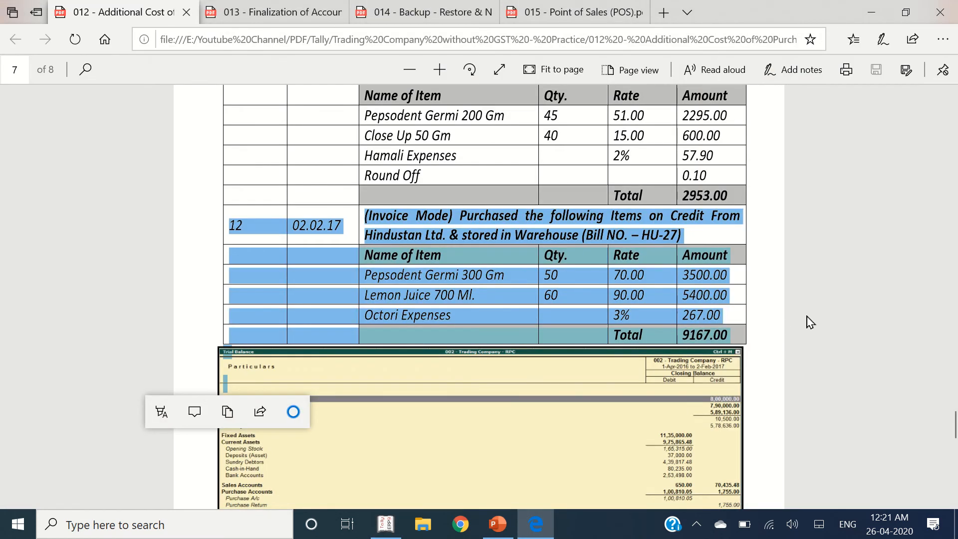
key(alt+Tab)
key(Return)
text(Oct)
key(Return)
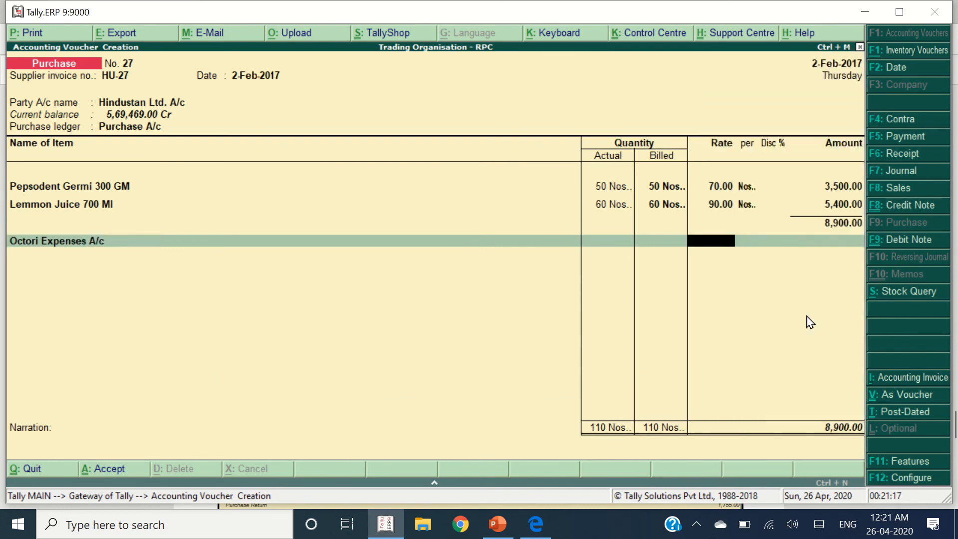
text(3)
key(Return)
key(Return)
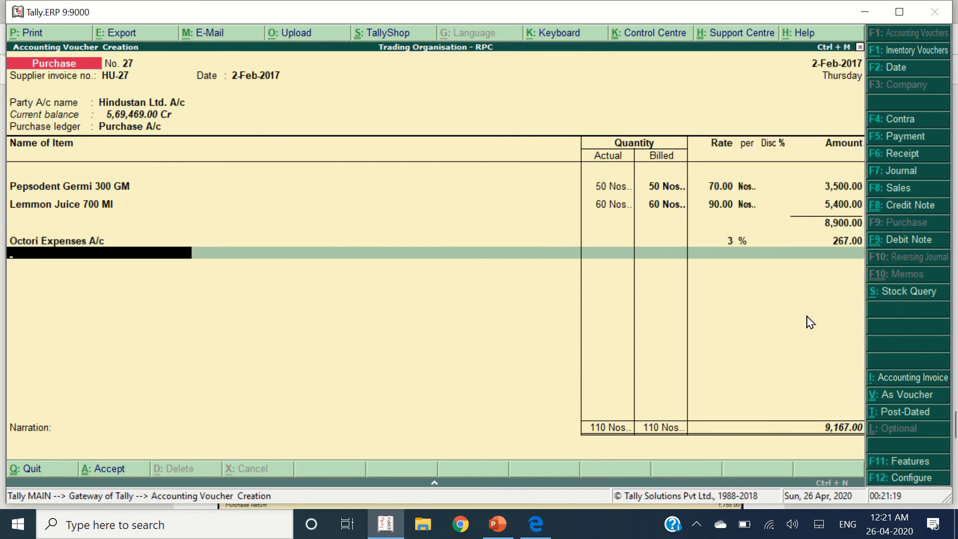
Step: Accept the bill-wise details with new reference HU-27 for Hindustan Ltd. A/c and save the purchase voucher
key(Return)
key(Return)
key(Return)
key(Return)
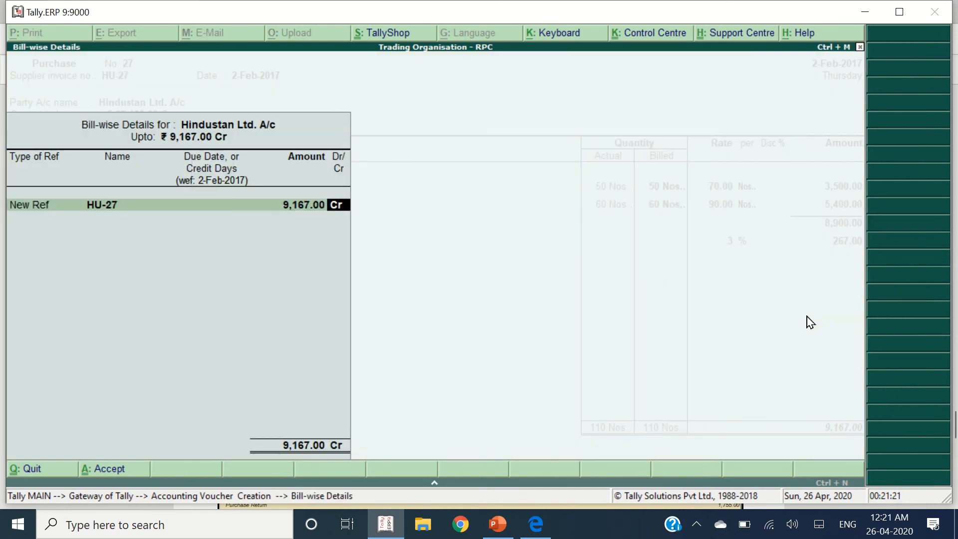
key(Return)
key(Return)
key(Return)
Step: Find the reference Trial Balance after entry 12 in the PDF notes and enlarge it for reading
key(alt+Tab)
scroll(809, 321, down, 6)
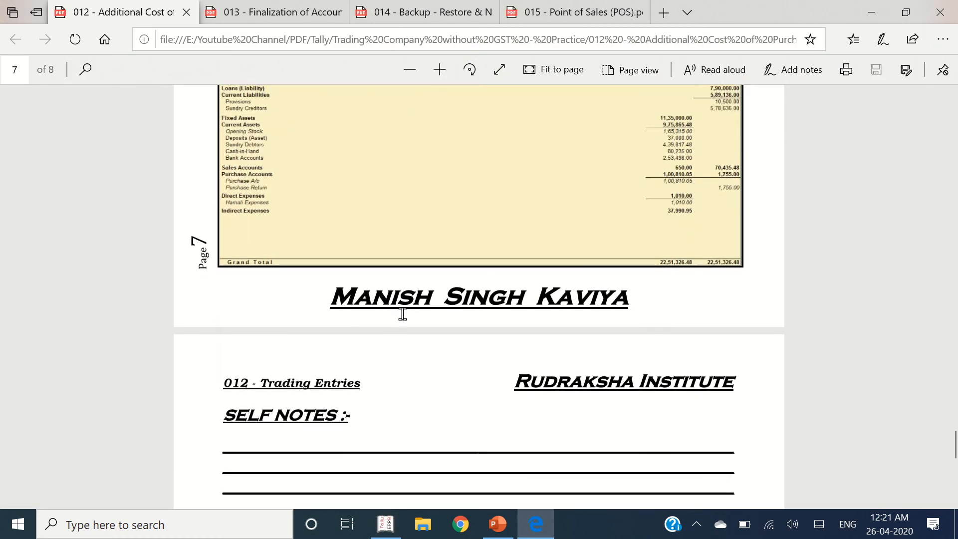
scroll(409, 258, up, 1)
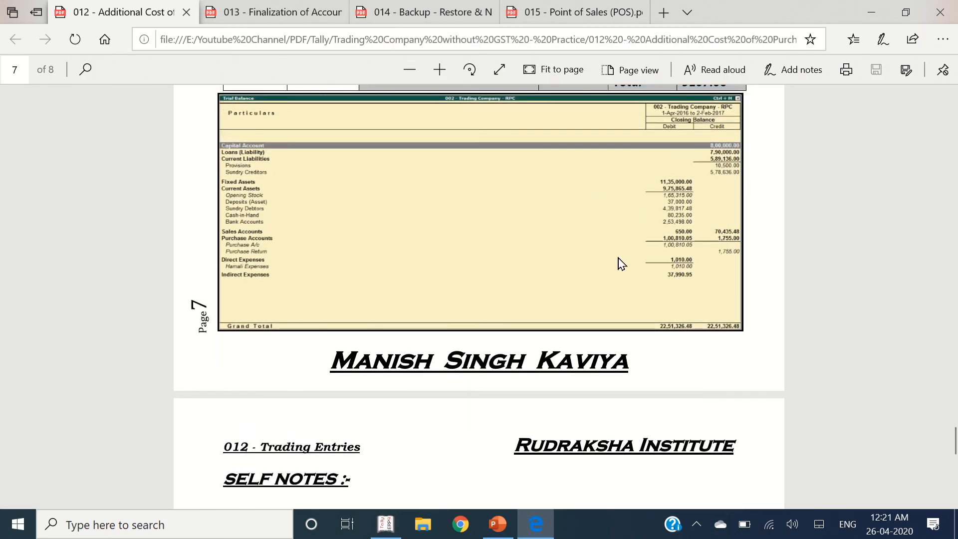
scroll(581, 279, down, 1)
scroll(579, 279, up, 3)
scroll(549, 295, down, 1)
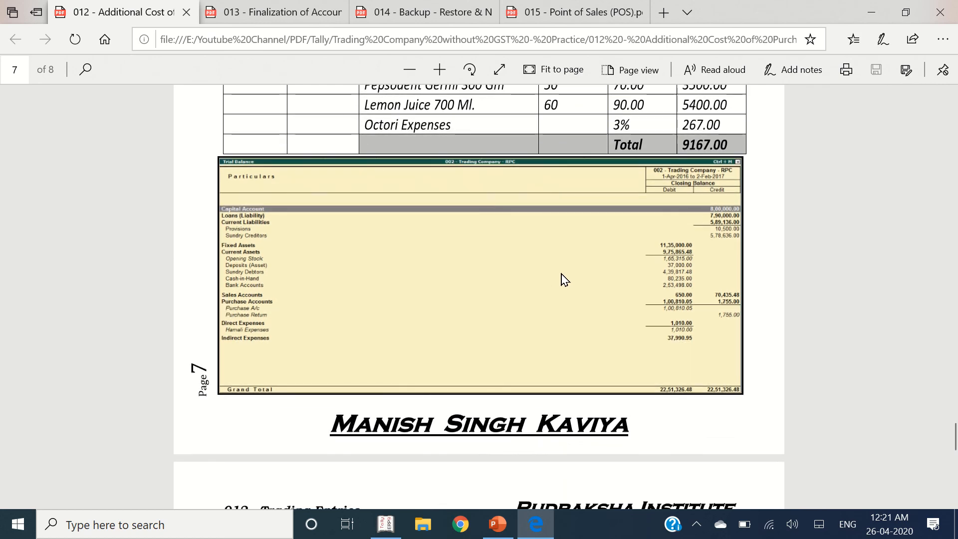
scroll(508, 355, up, 5)
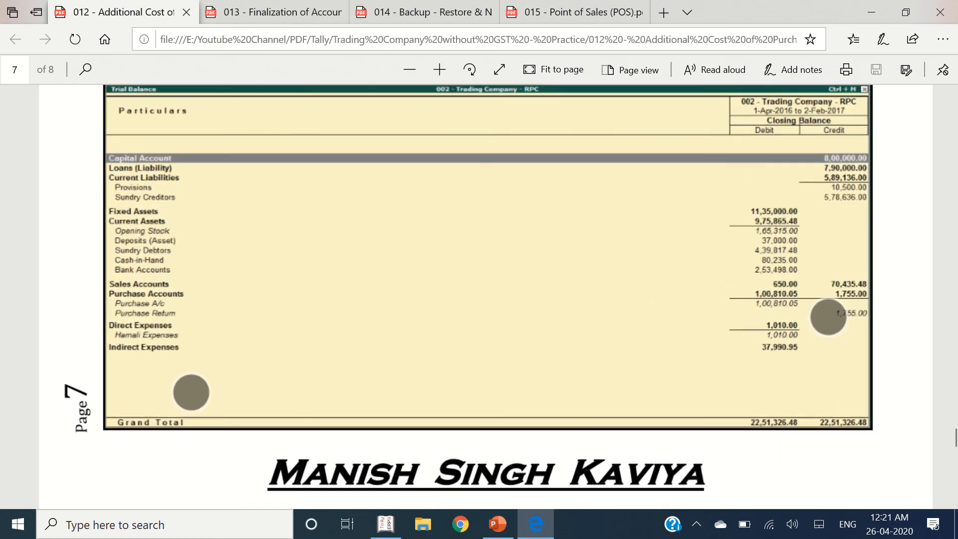
Step: Back in Tally.ERP 9, leave voucher entry and display the company's Trial Balance
key(alt+Tab)
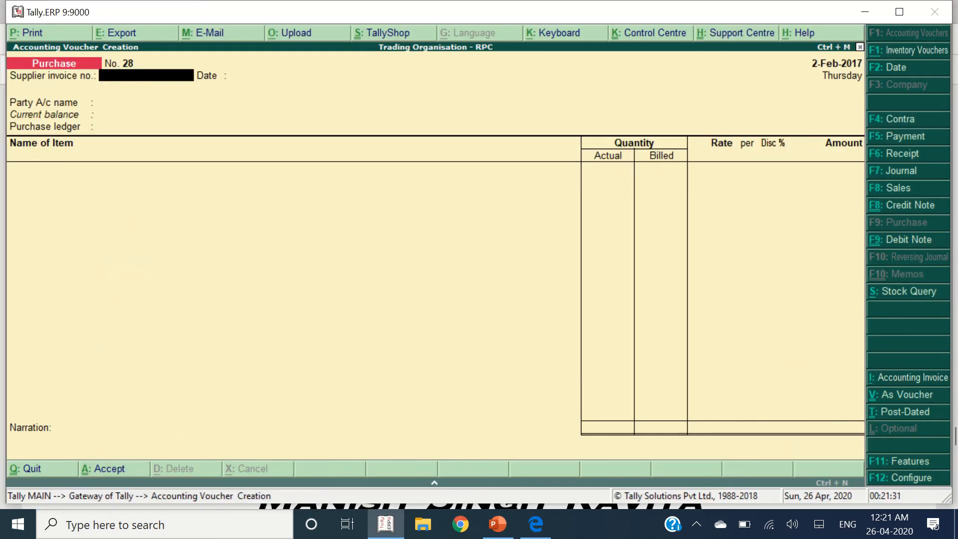
key(Escape)
key(Escape)
key(n)
key(Up)
key(Up)
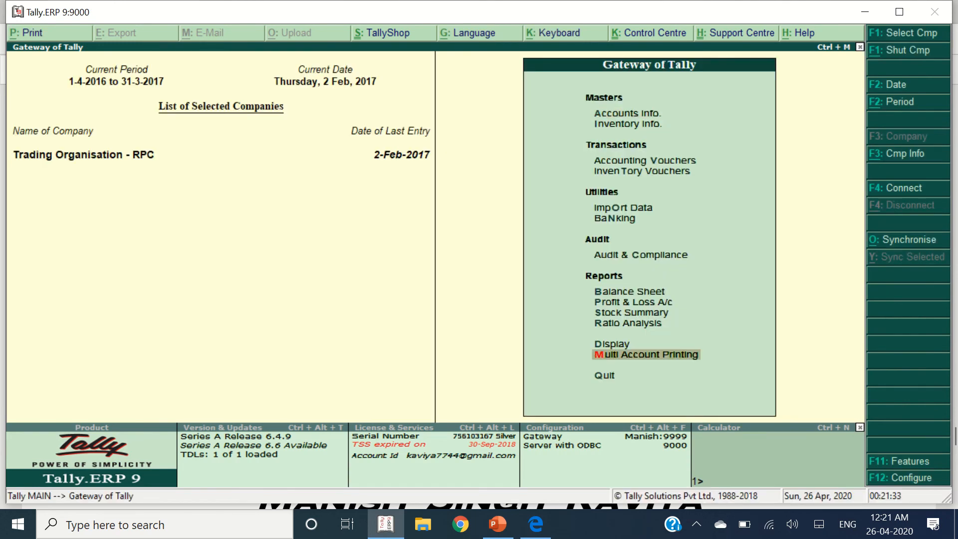
key(d)
key(Return)
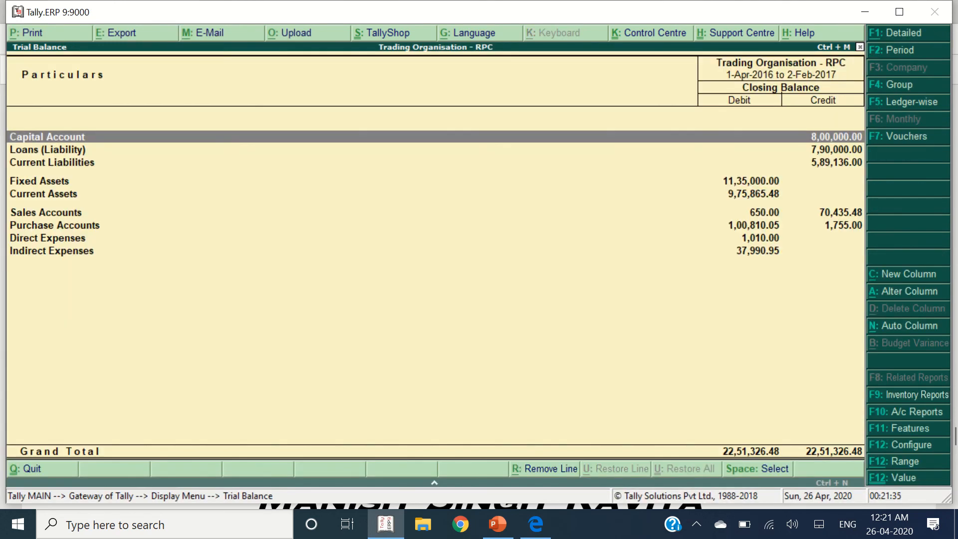
Step: Compare the liabilities, assets, sales, purchase and expense balances in the Trial Balance with the reference in the PDF notes
key(alt+Tab)
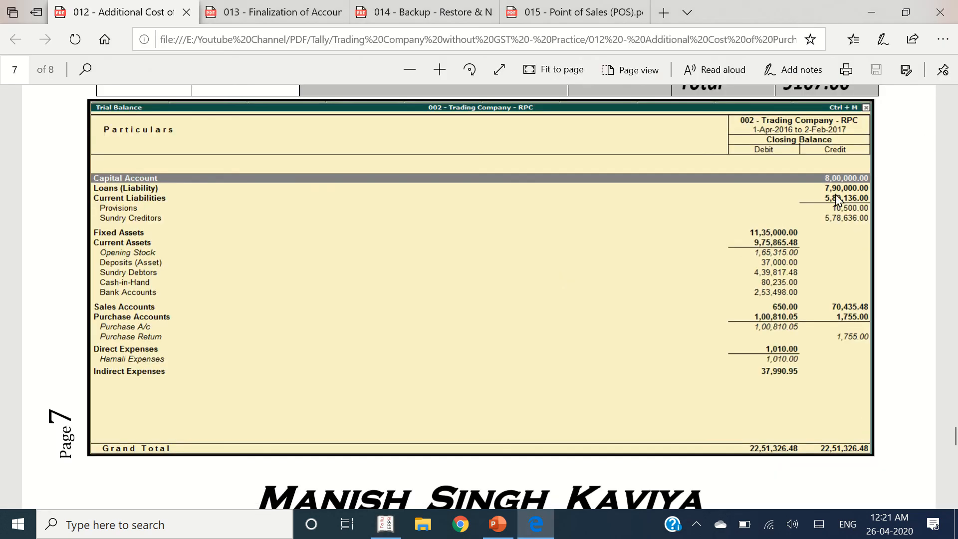
key(alt+Tab)
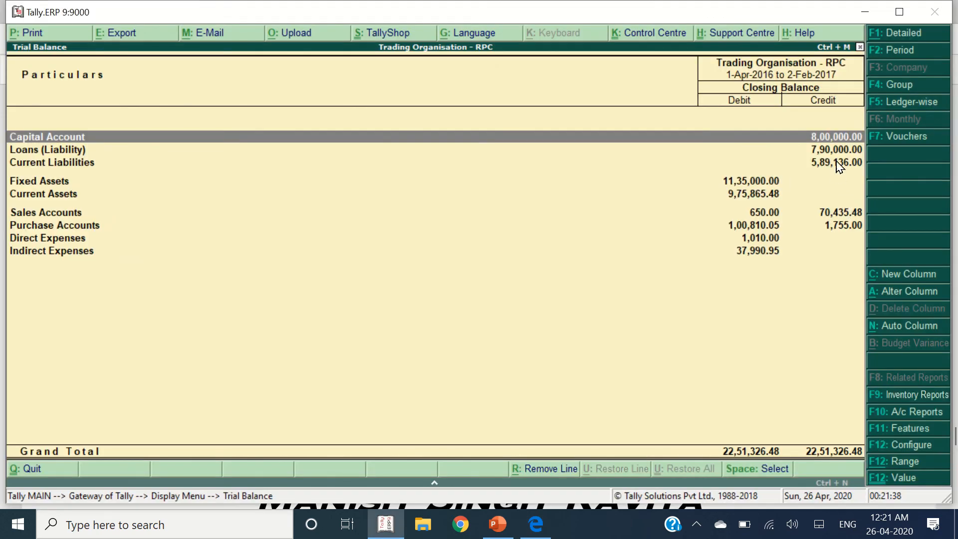
click(758, 184)
click(760, 196)
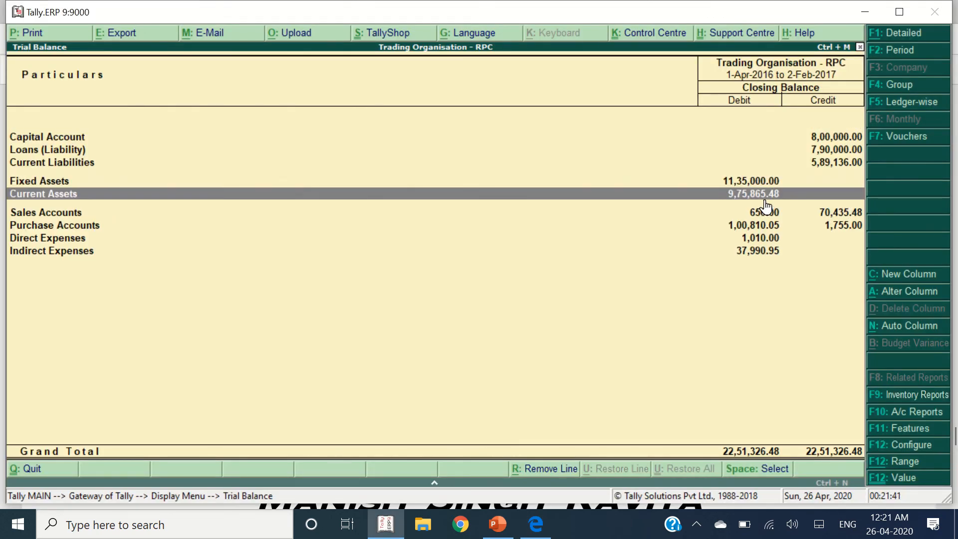
key(alt+Tab)
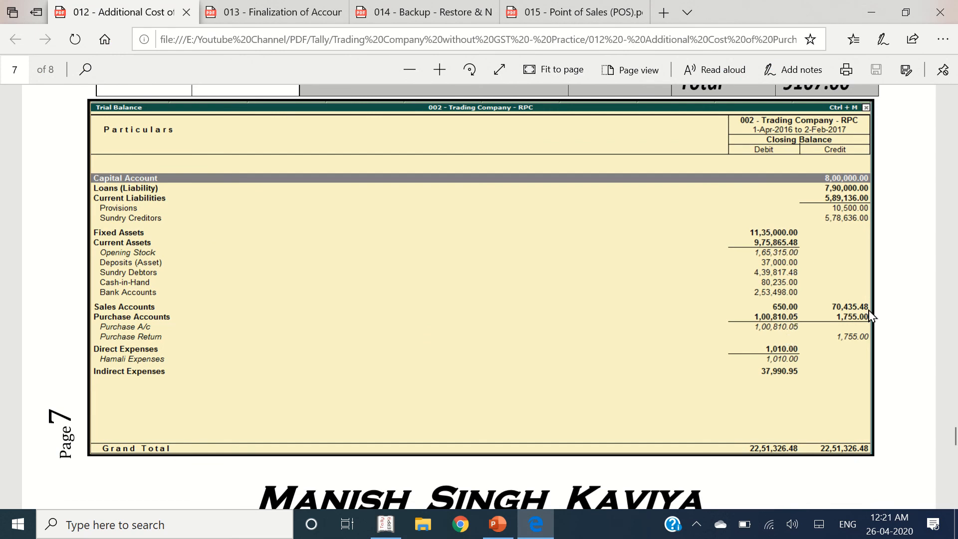
key(alt+Tab)
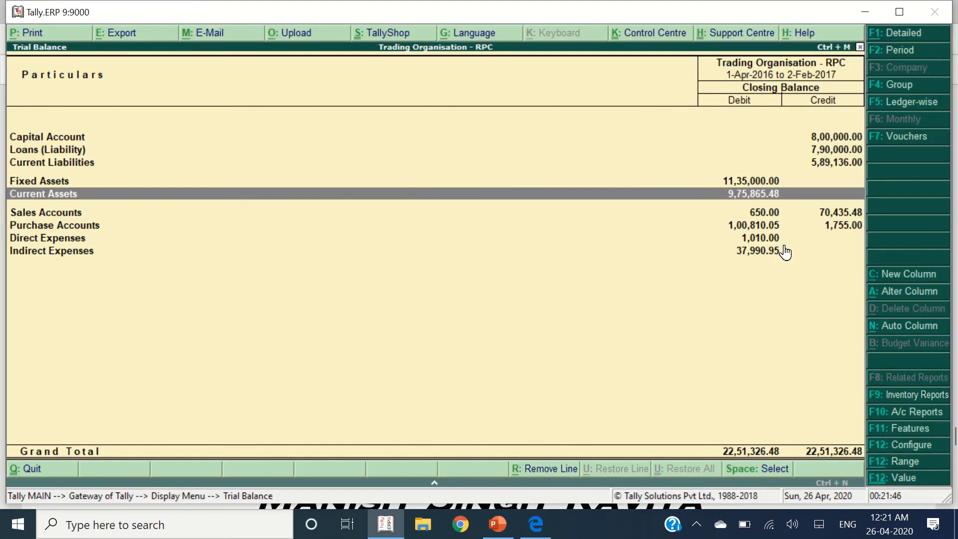
click(777, 216)
click(762, 227)
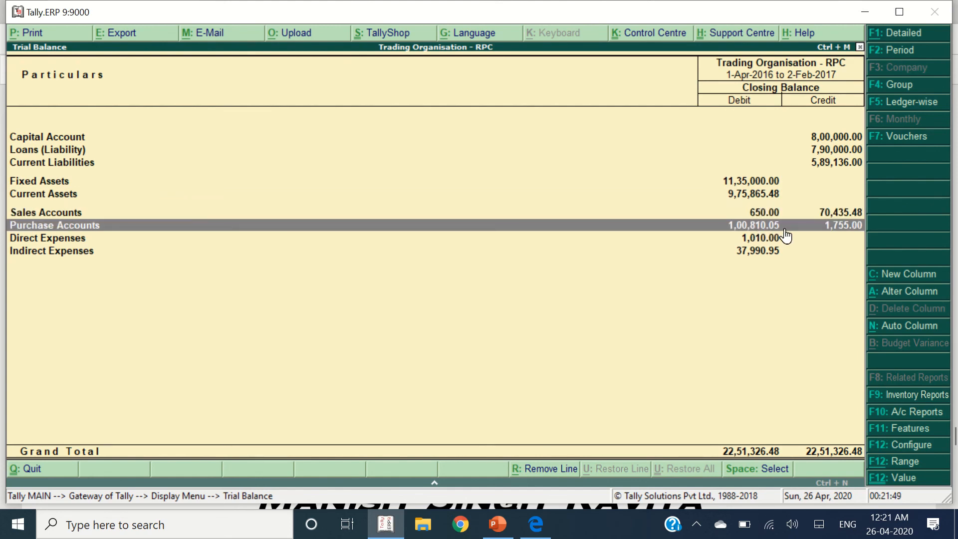
key(alt+Tab)
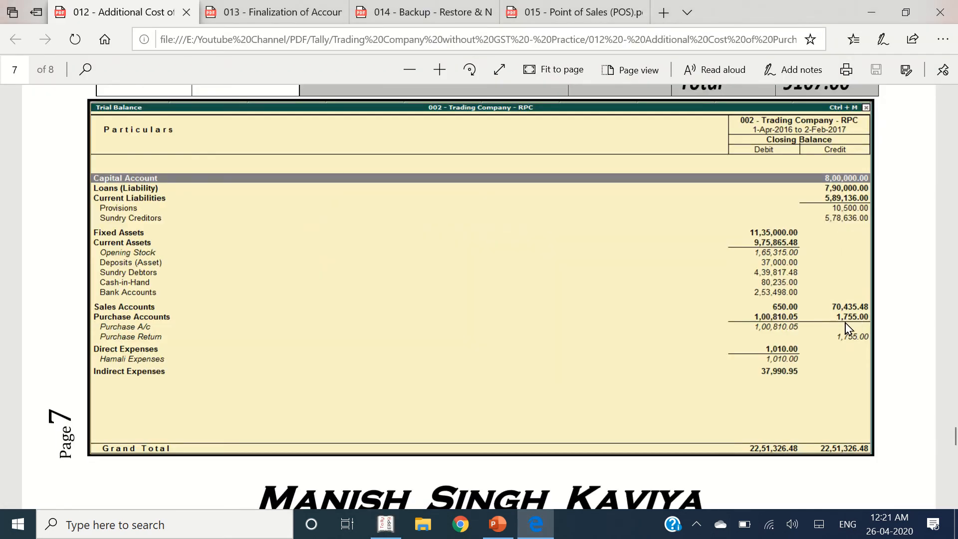
key(alt+Tab)
click(769, 241)
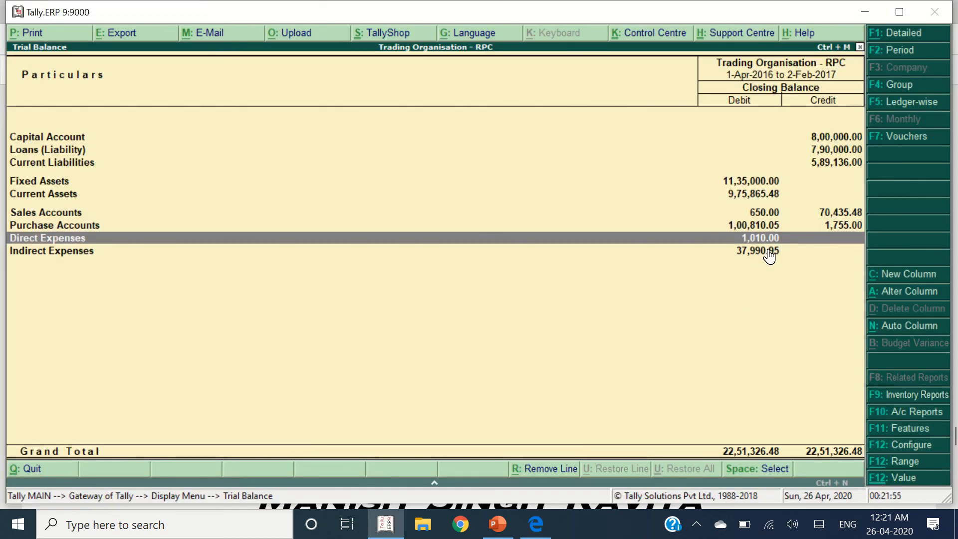
Step: Examine the Direct Expenses group summary from the Trial Balance and return to the Gateway of Tally
key(Return)
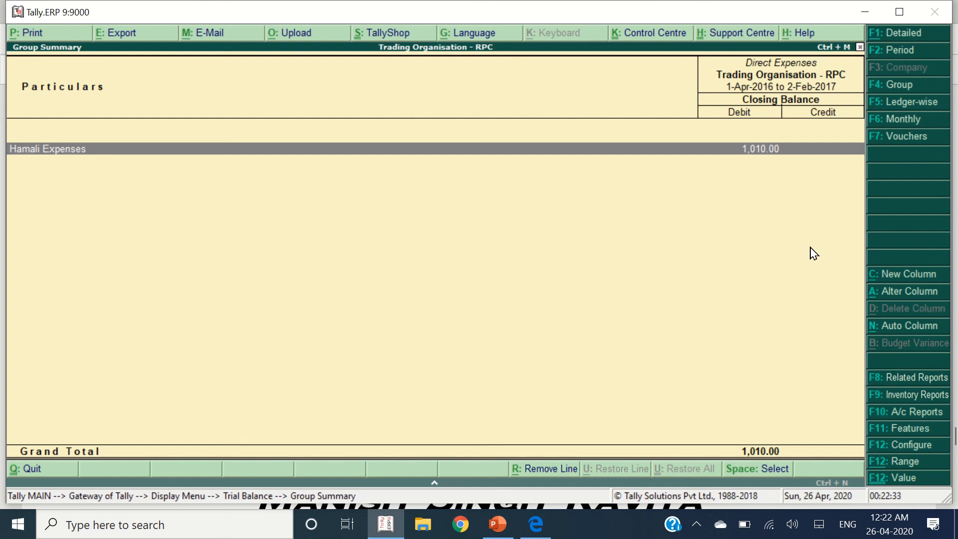
key(Escape)
key(Up)
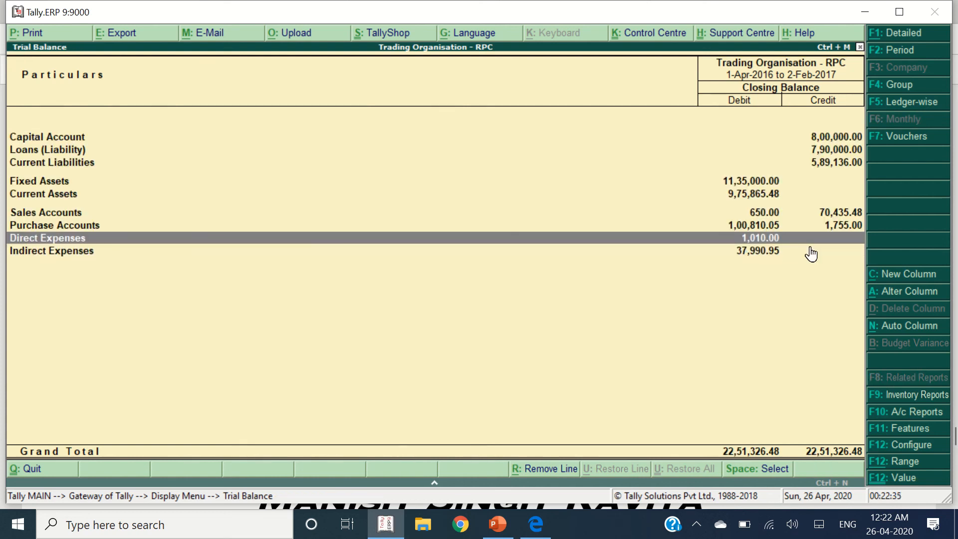
key(Return)
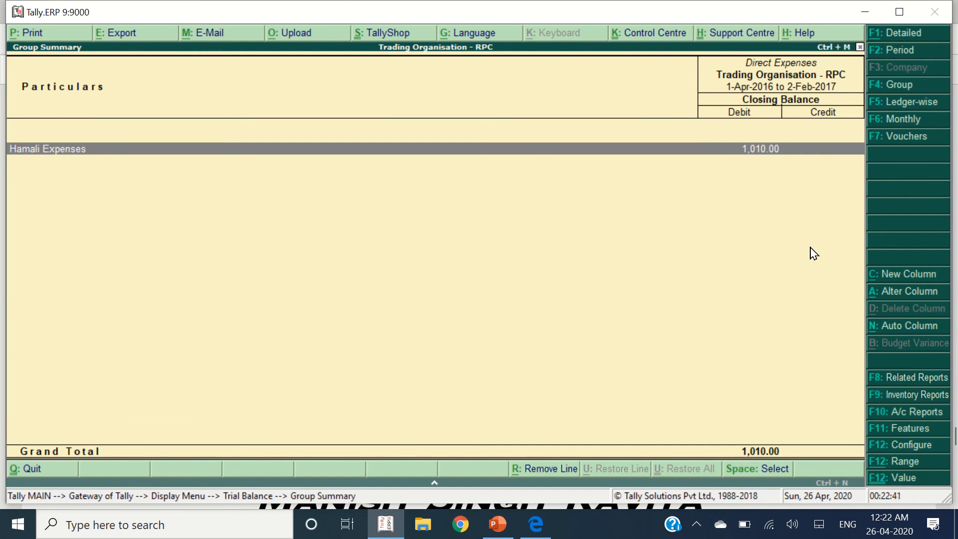
key(Escape)
key(Escape)
key(Escape)
Step: Review the HU-26 and HU-27 entries in the PDF notes once more and return to Tally.ERP 9
key(alt+Tab)
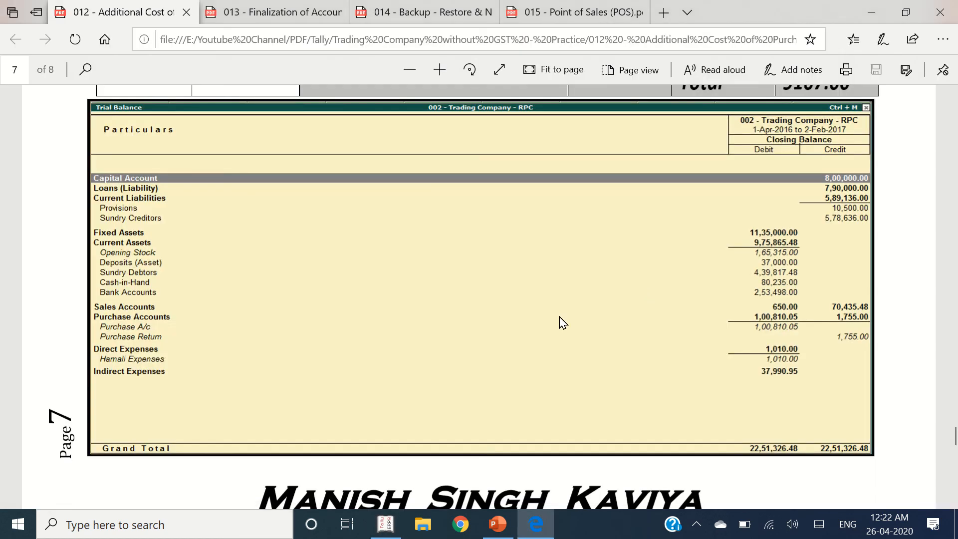
scroll(553, 327, down, 5)
scroll(553, 327, up, 6)
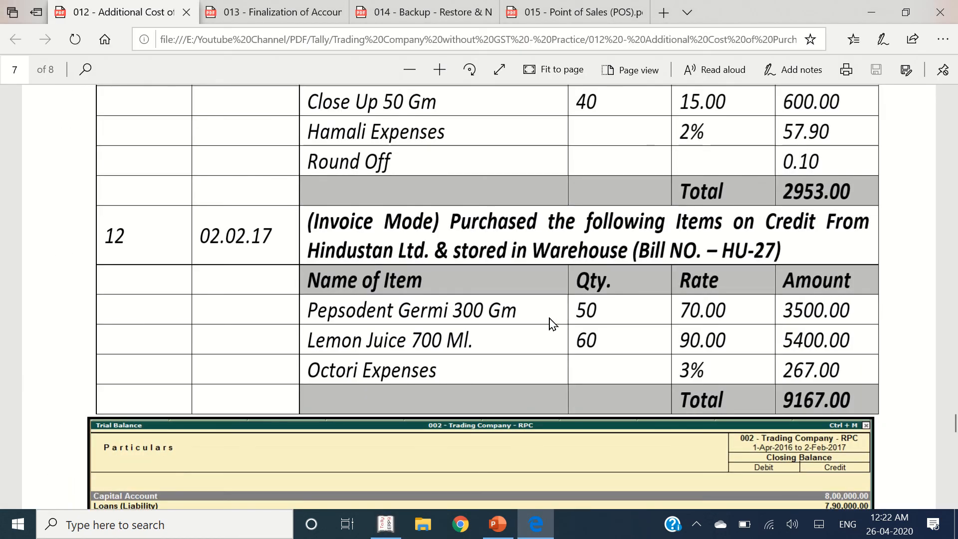
key(alt+Tab)
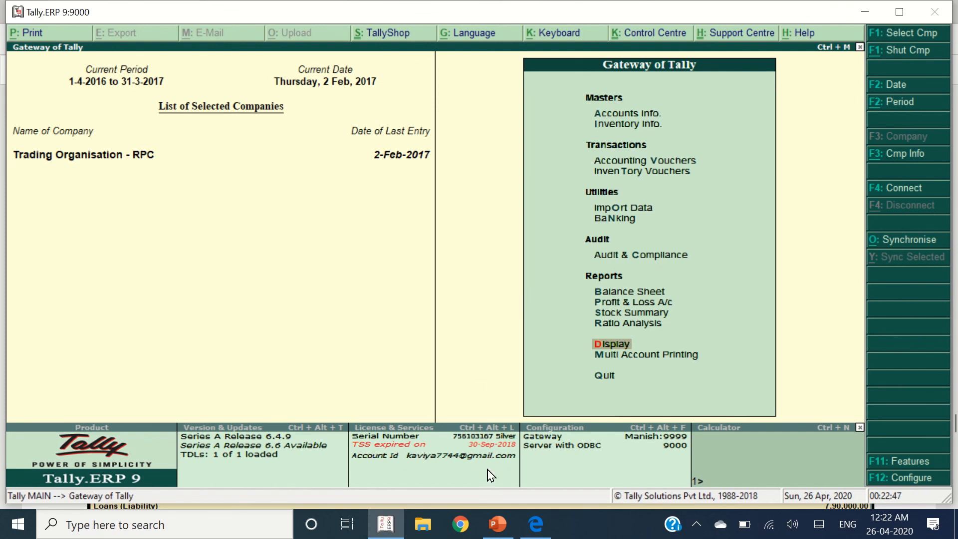